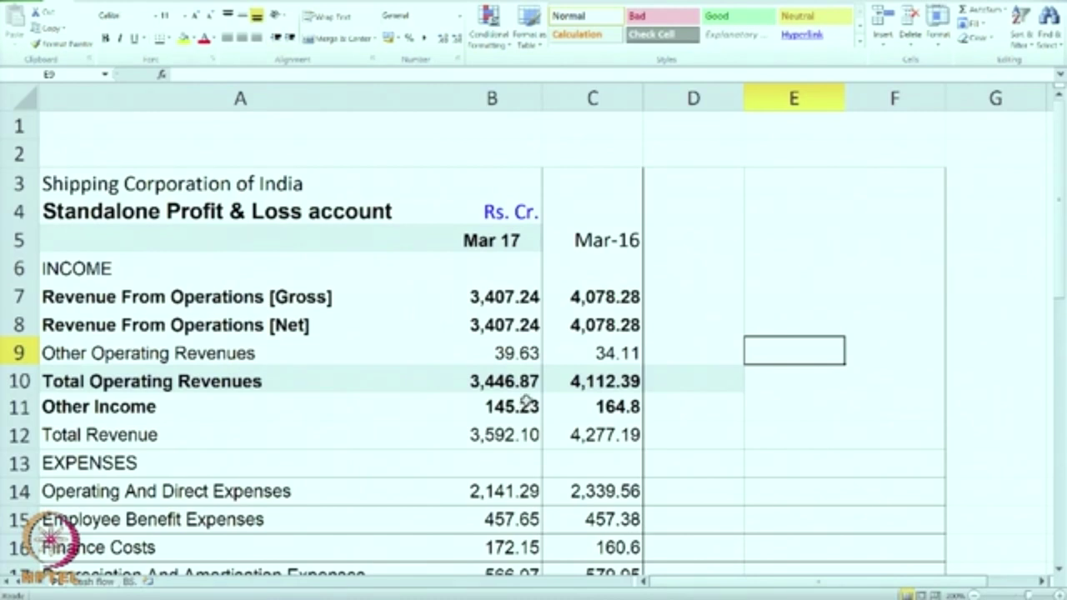
Review the standalone profit and loss account, comparing the Mar 17 and Mar-16 figures from income down to profit for the period
scroll(475, 405, down, 5)
scroll(464, 426, down, 3)
scroll(464, 425, up, 8)
click(86, 183)
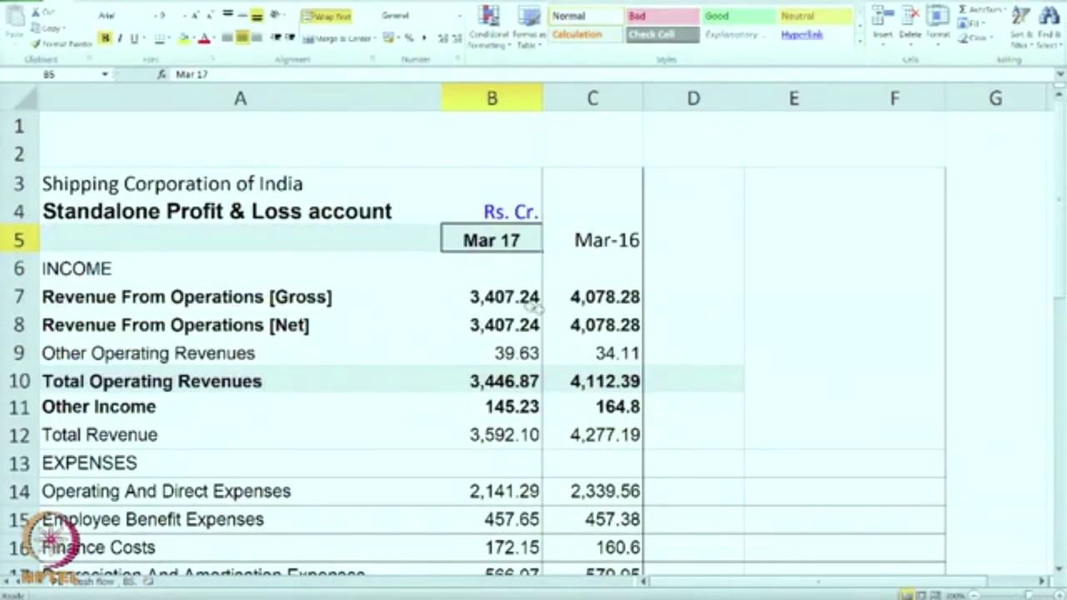
click(581, 305)
click(494, 301)
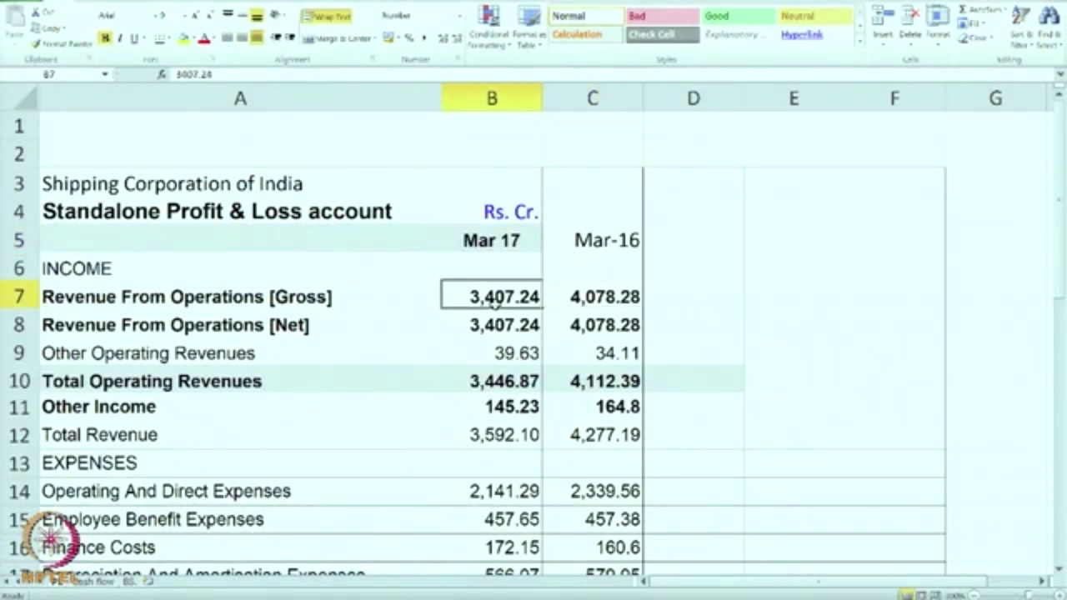
click(604, 298)
click(514, 298)
scroll(550, 366, down, 4)
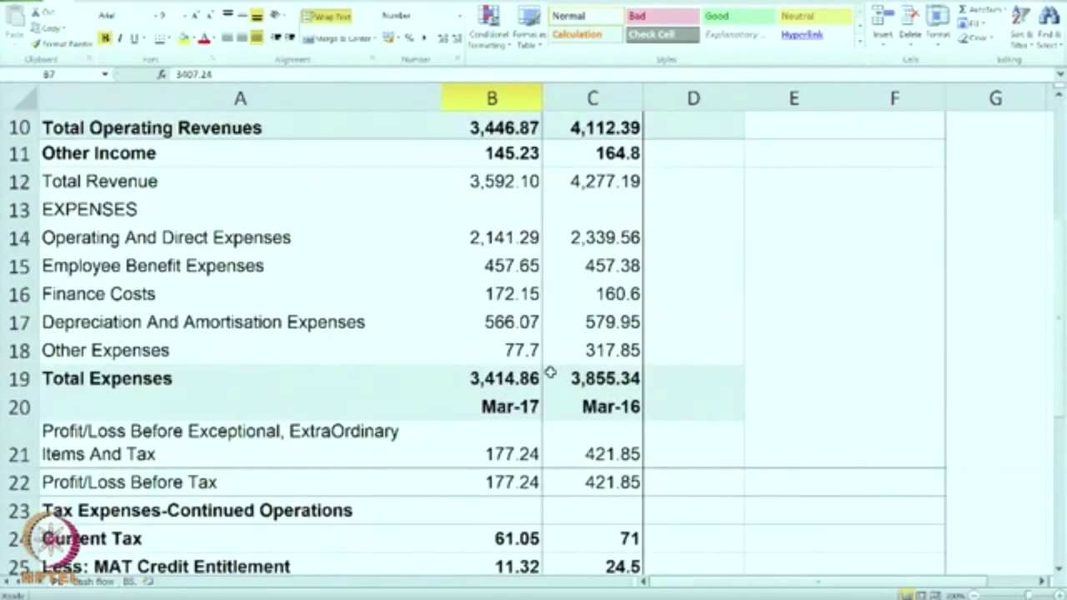
scroll(550, 371, down, 4)
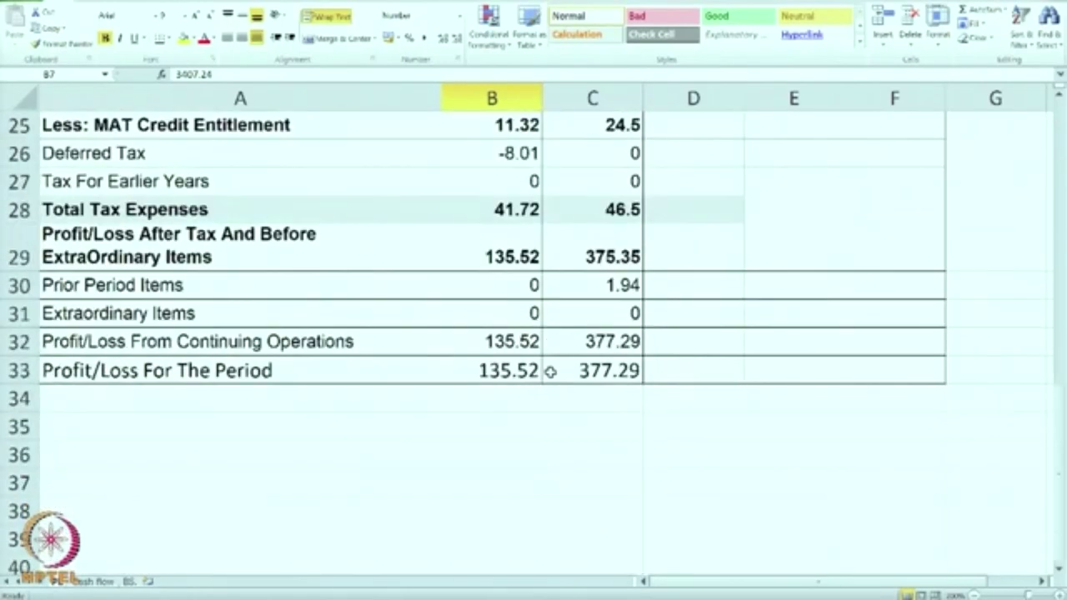
scroll(550, 371, up, 8)
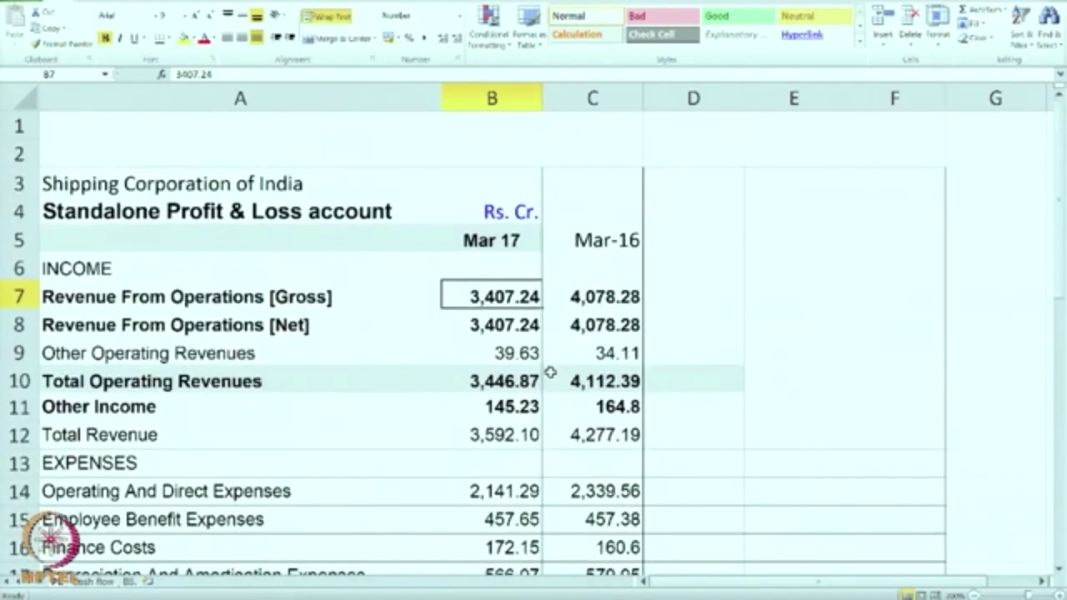
click(702, 310)
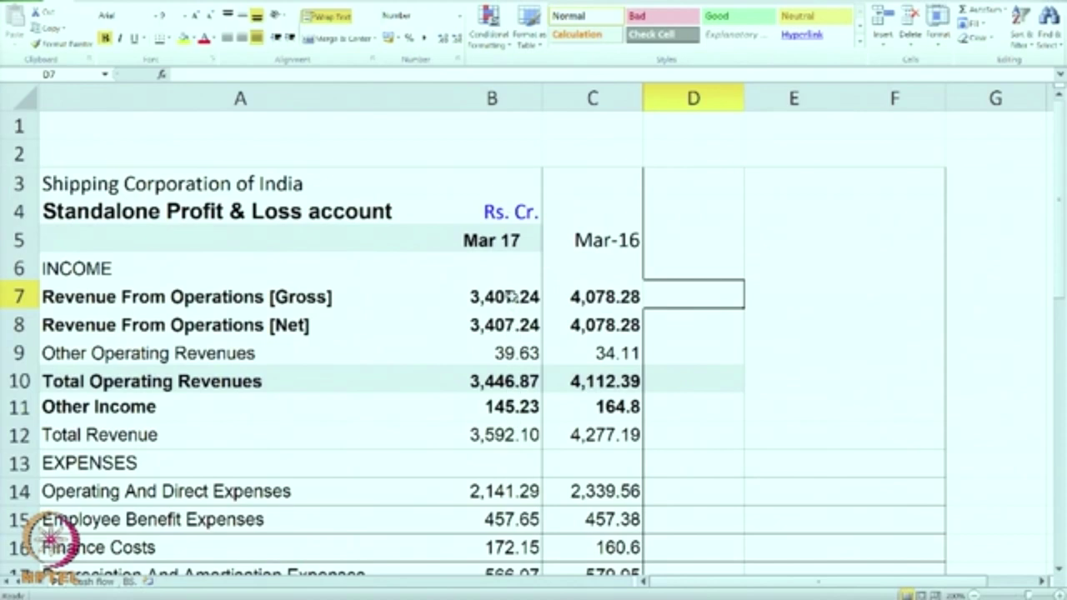
click(612, 298)
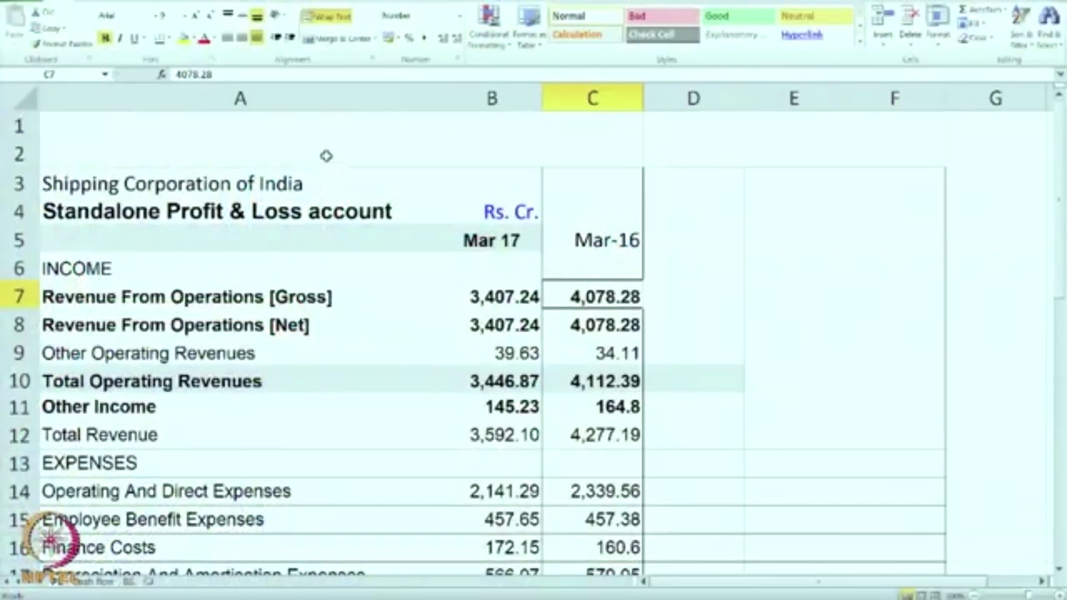
Enter the title "comparative statement" in cell A2, above the company name
click(326, 154)
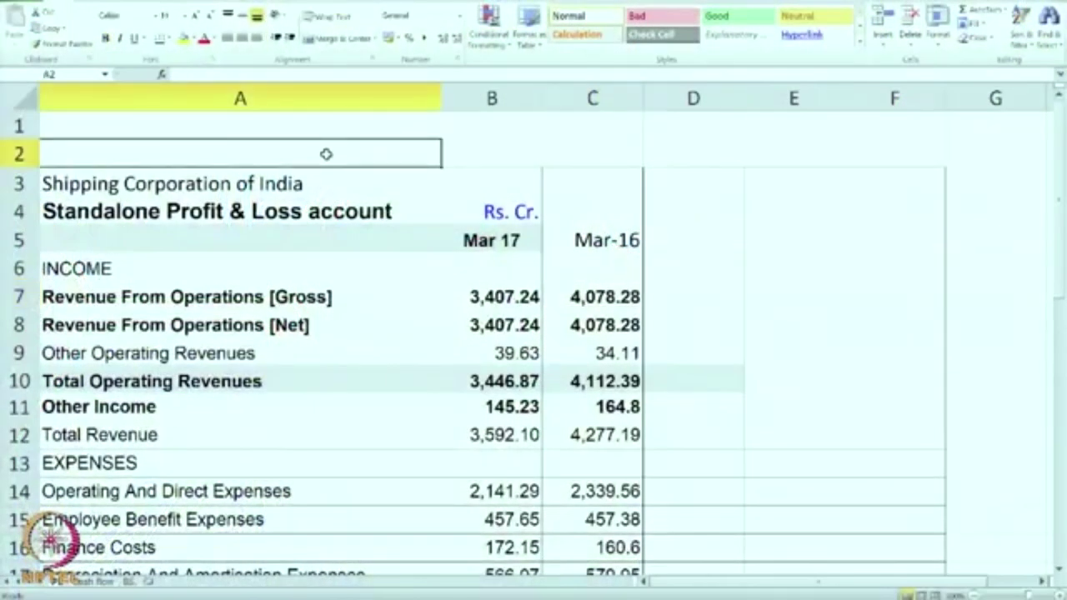
text(c)
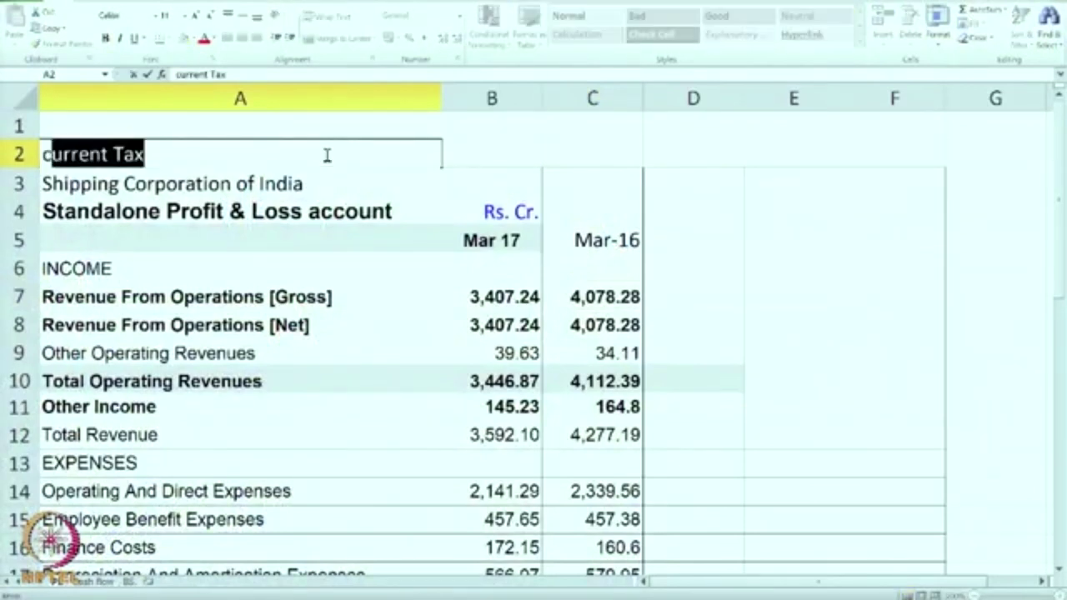
text(omparative )
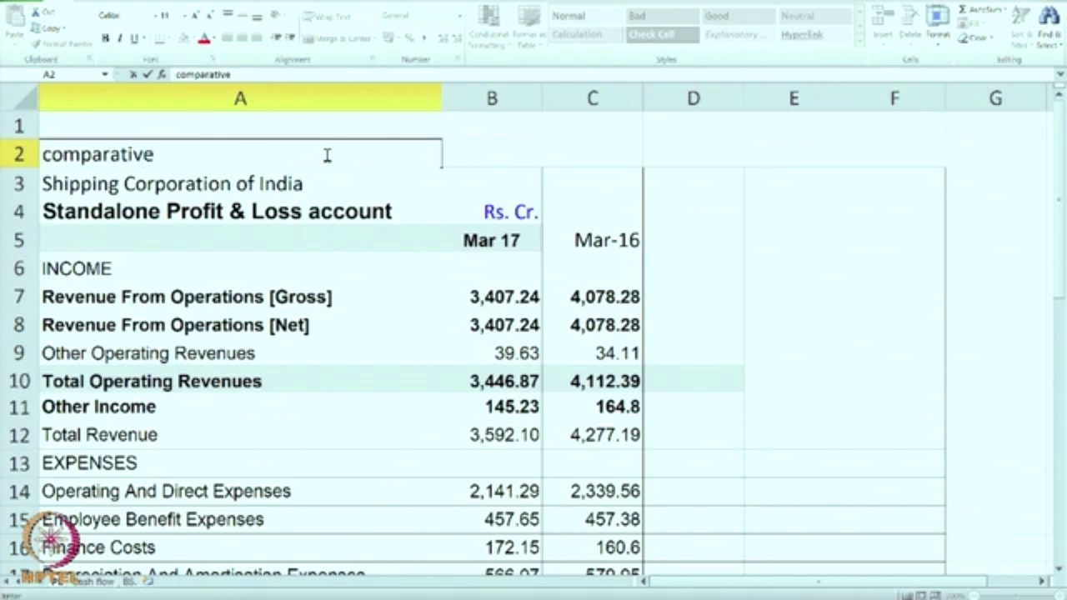
text(staten)
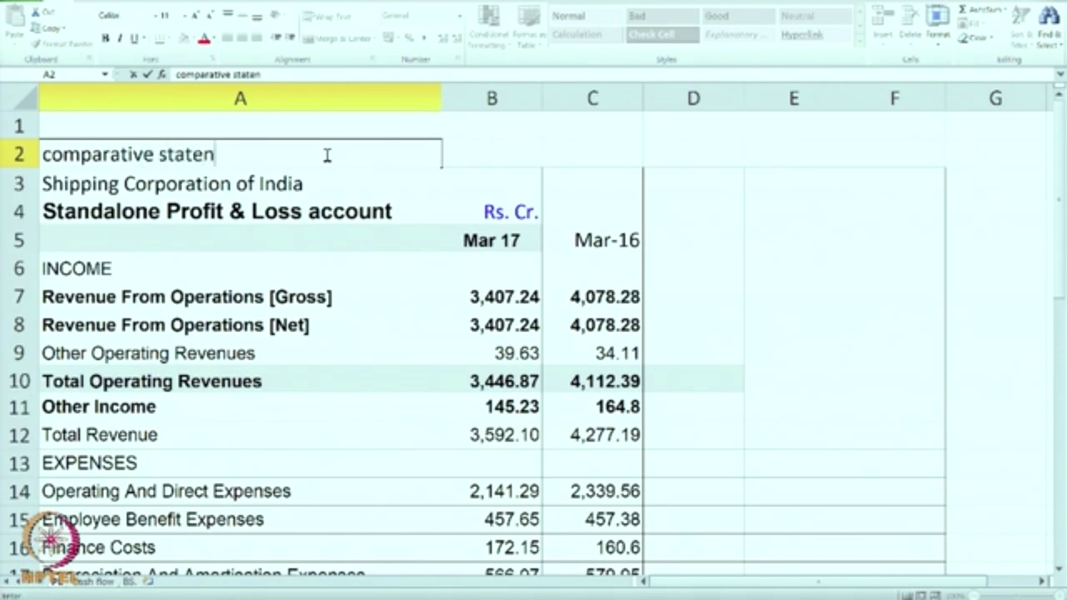
key(BackSpace)
text(ment)
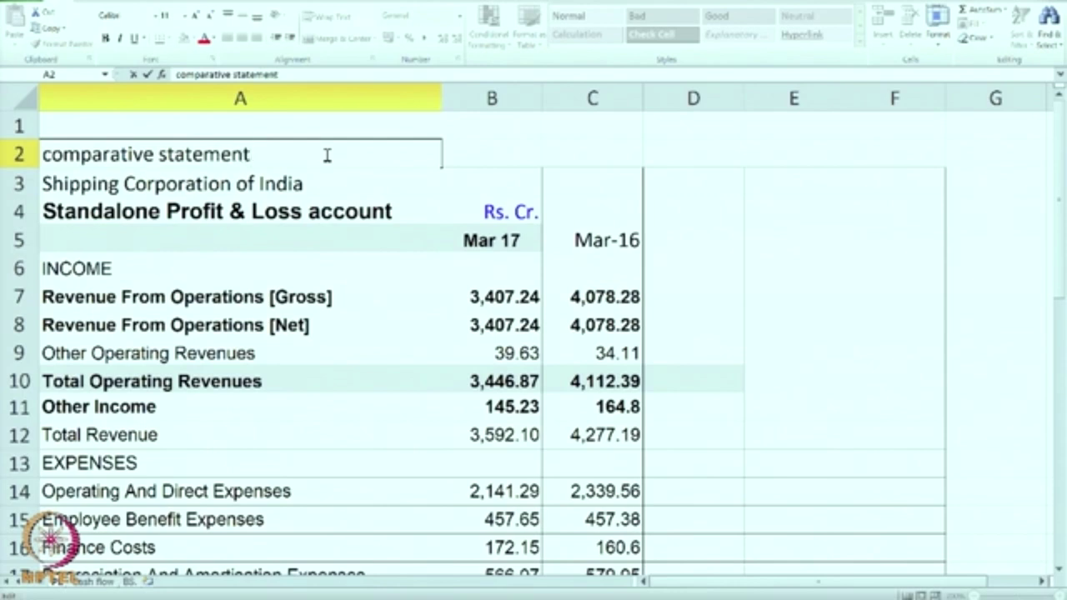
key(Return)
Add the column heading "difference" in cell D5, beside the Mar-16 heading
key(Right)
key(Right)
key(Right)
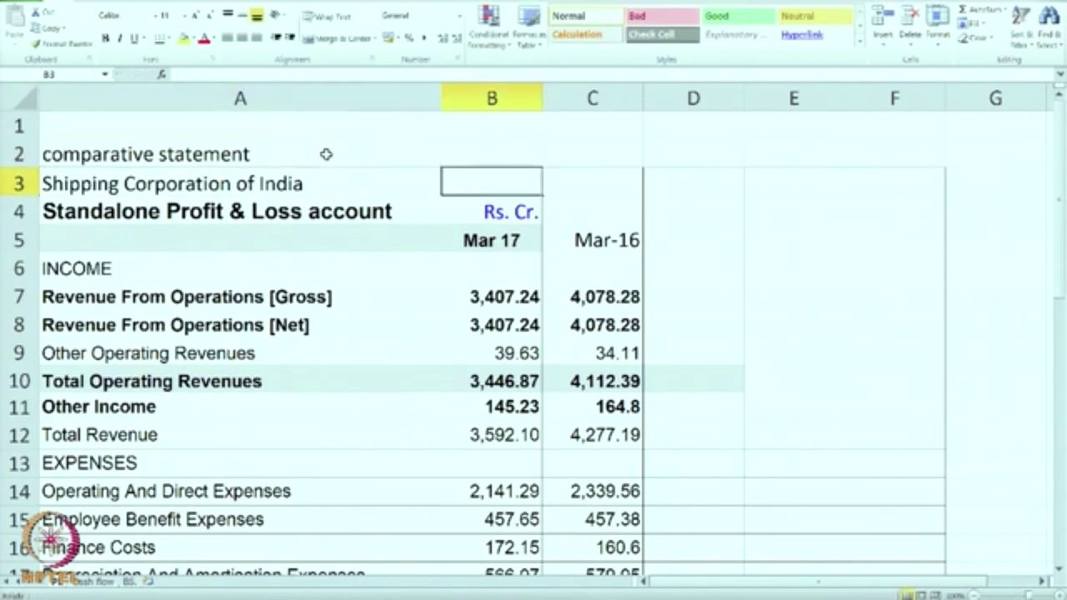
key(Down)
key(Down)
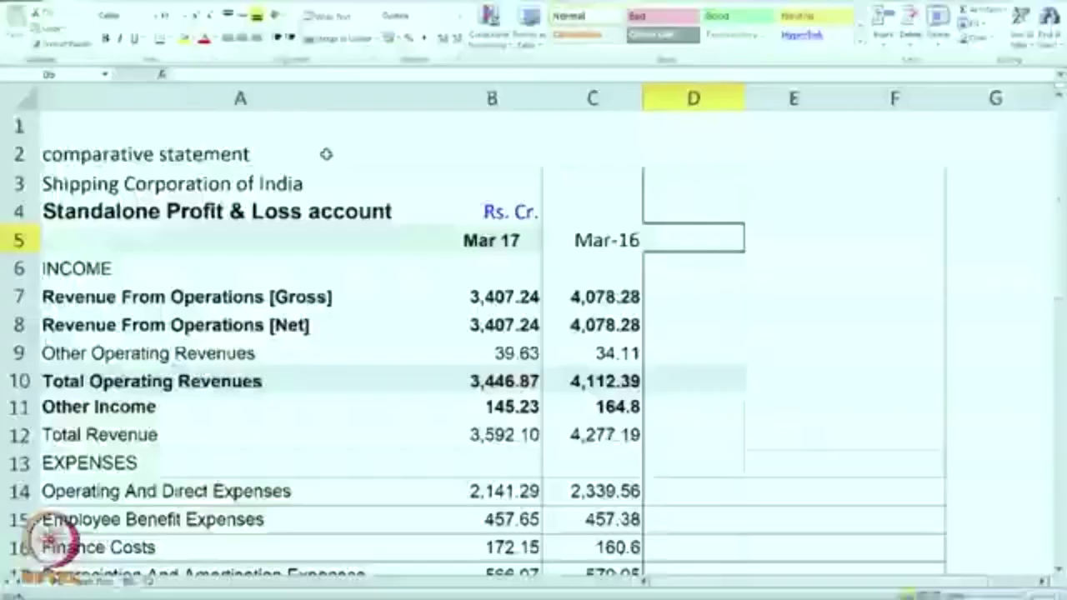
text(differ)
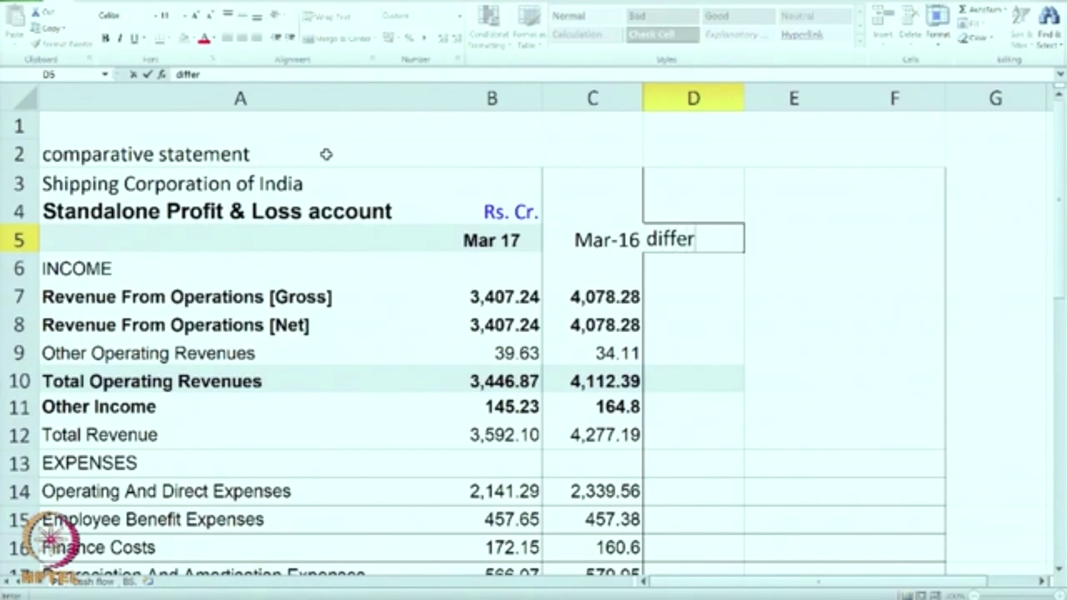
text(ence)
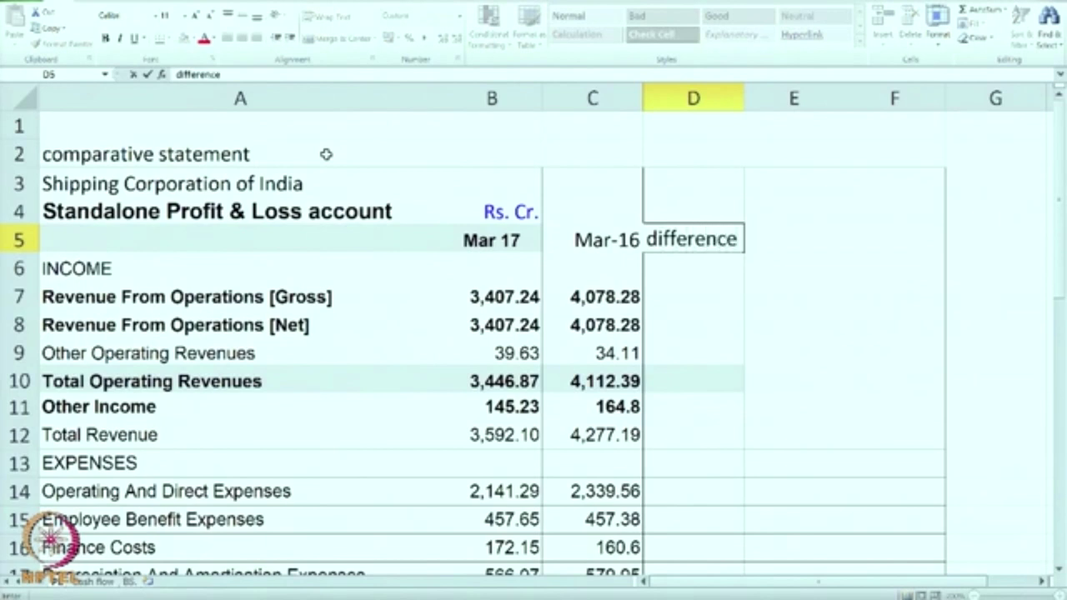
key(Return)
Calculate the change in gross revenue from operations in D7 with the formula =B7-C7
key(Return)
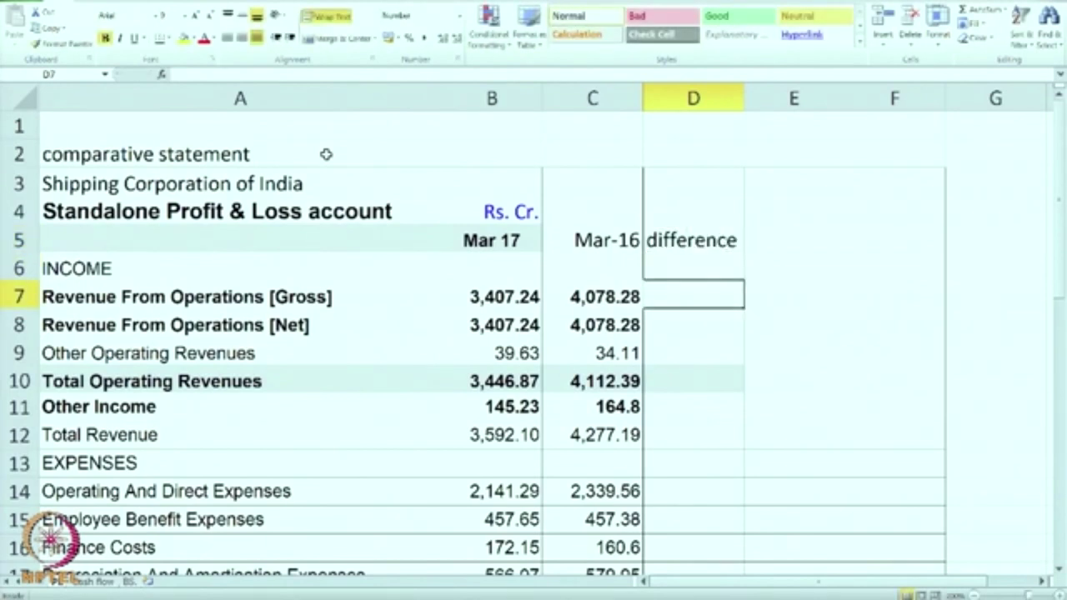
text(=)
key(Left)
key(Left)
key(Left)
key(Right)
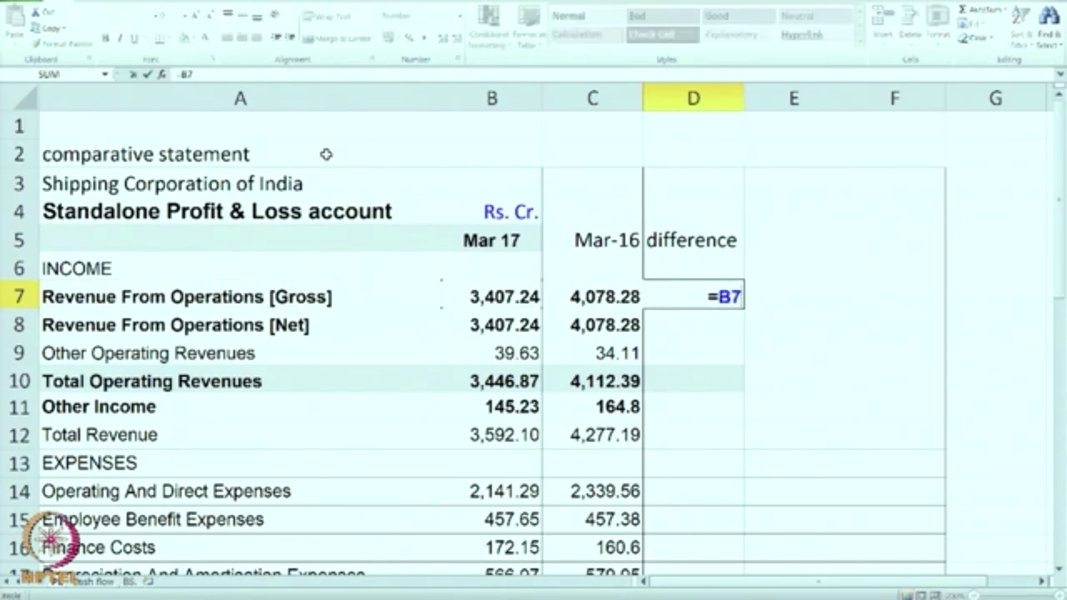
text(-)
key(Left)
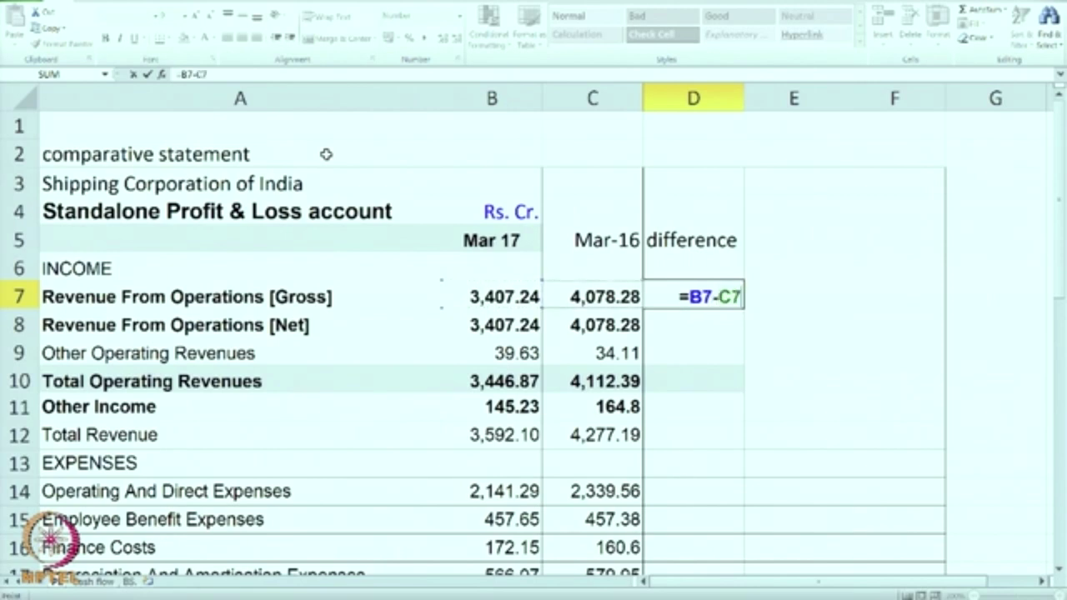
key(Return)
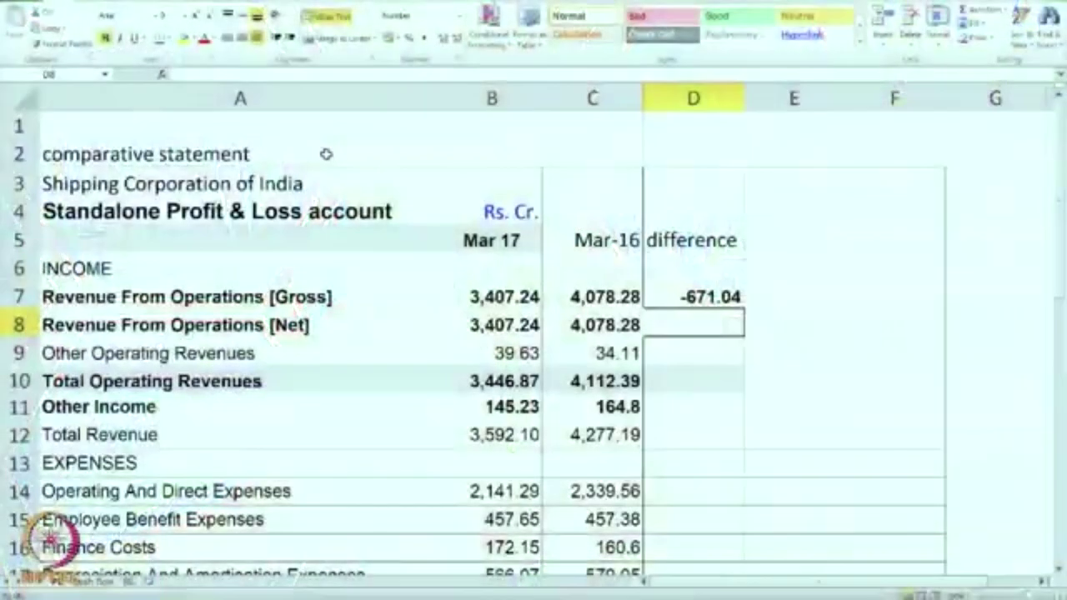
Calculate the relative change in gross revenue against Mar-16 in E7 with the formula =D7/C7
key(Up)
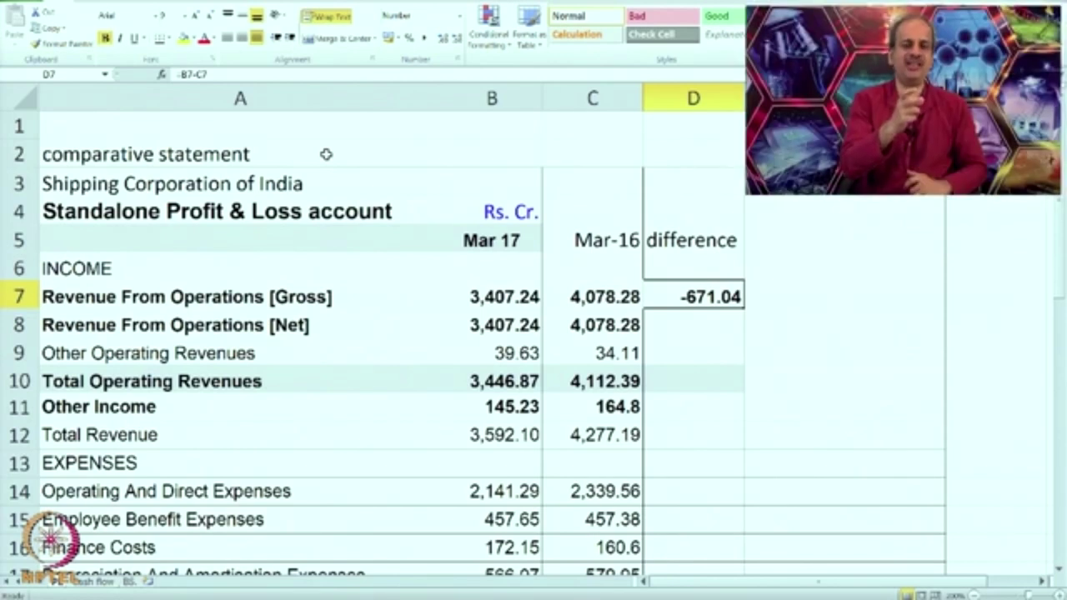
key(Right)
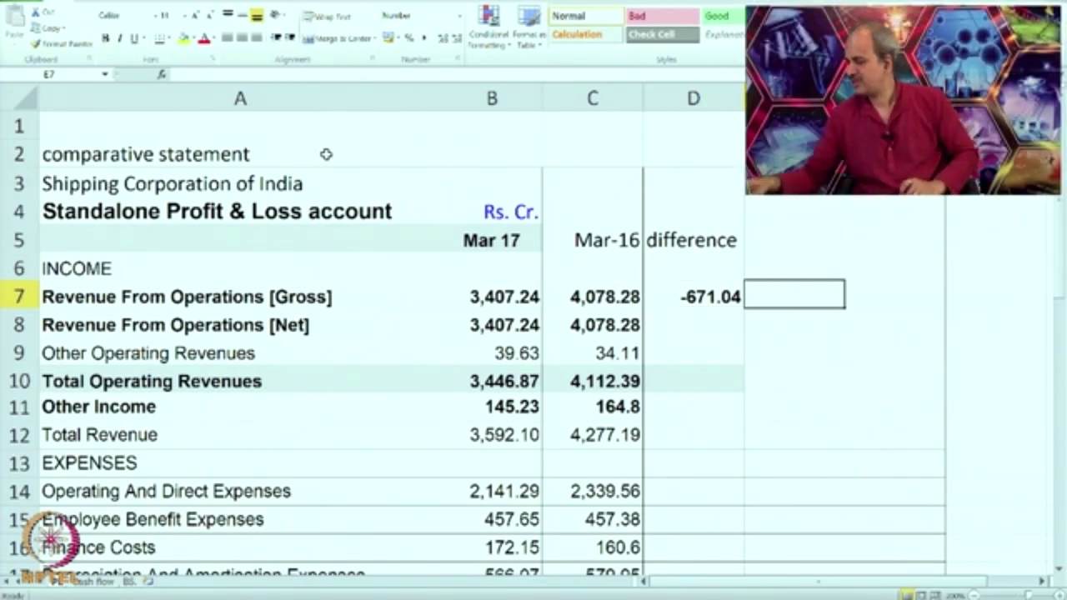
text(=)
key(Left)
text(/)
key(Left)
key(Left)
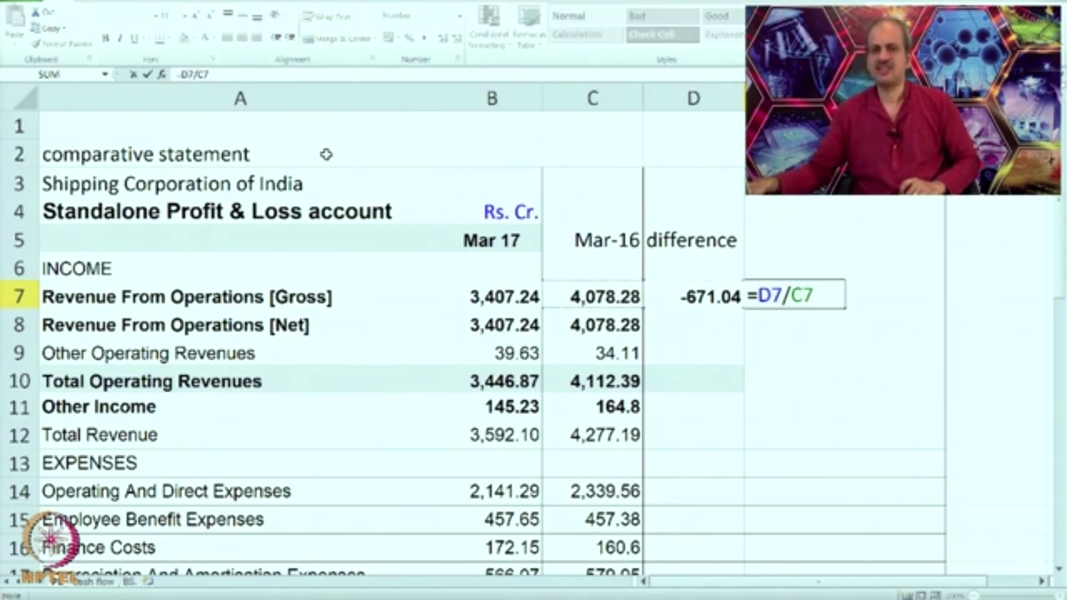
key(Return)
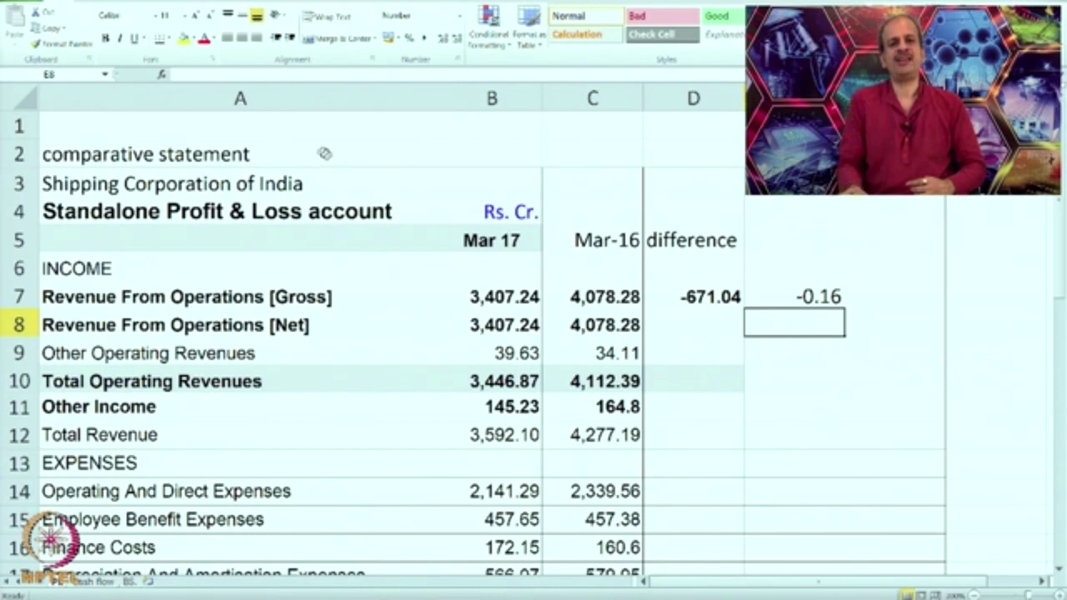
Fill the difference formula from D7 down to row 33, Profit/Loss For The Period
click(709, 299)
click(786, 297)
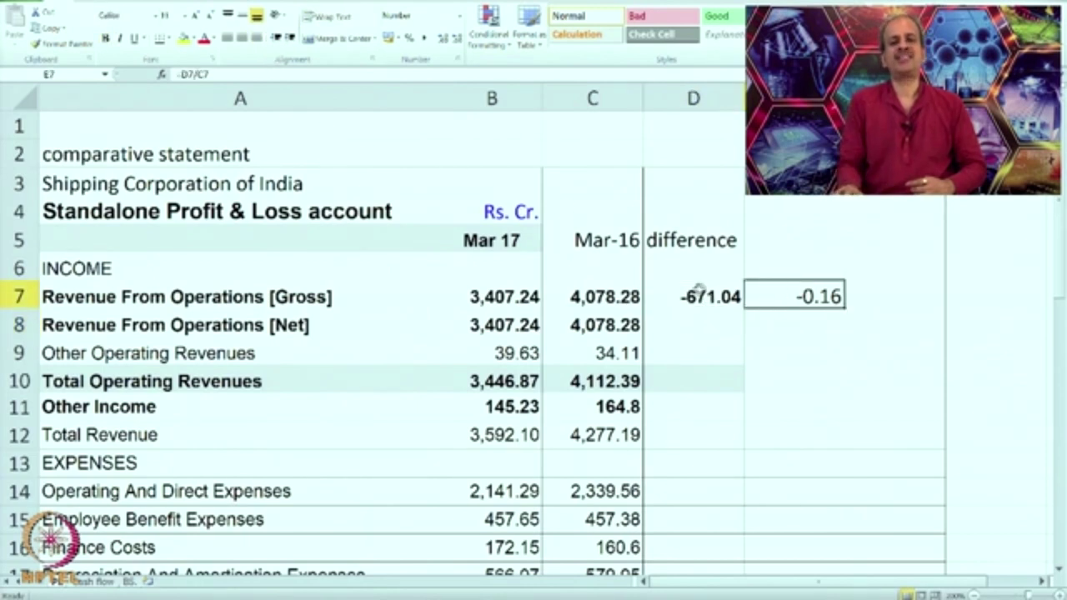
scroll(731, 314, down, 1)
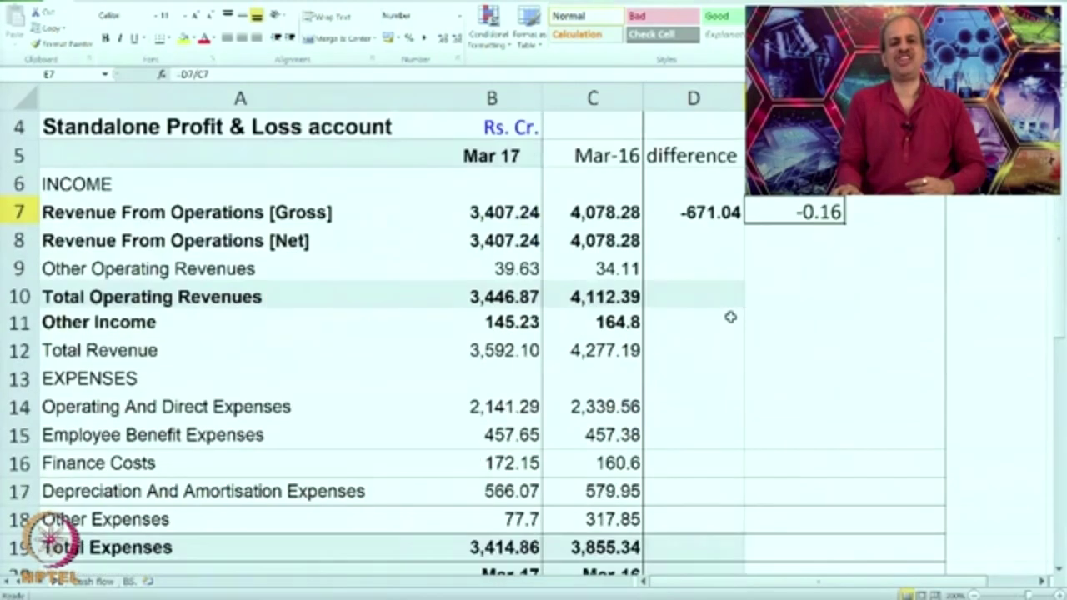
click(730, 213)
drag(746, 223, 744, 504)
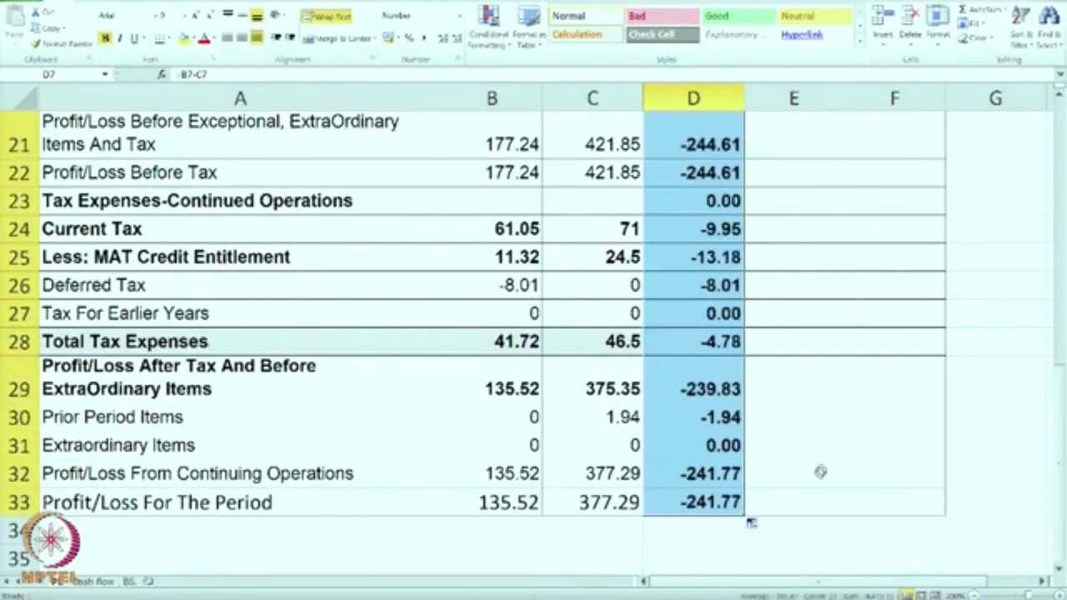
Fill the relative change formula from E7 down to row 33 and select E8 to check the copied formula
scroll(834, 491, up, 6)
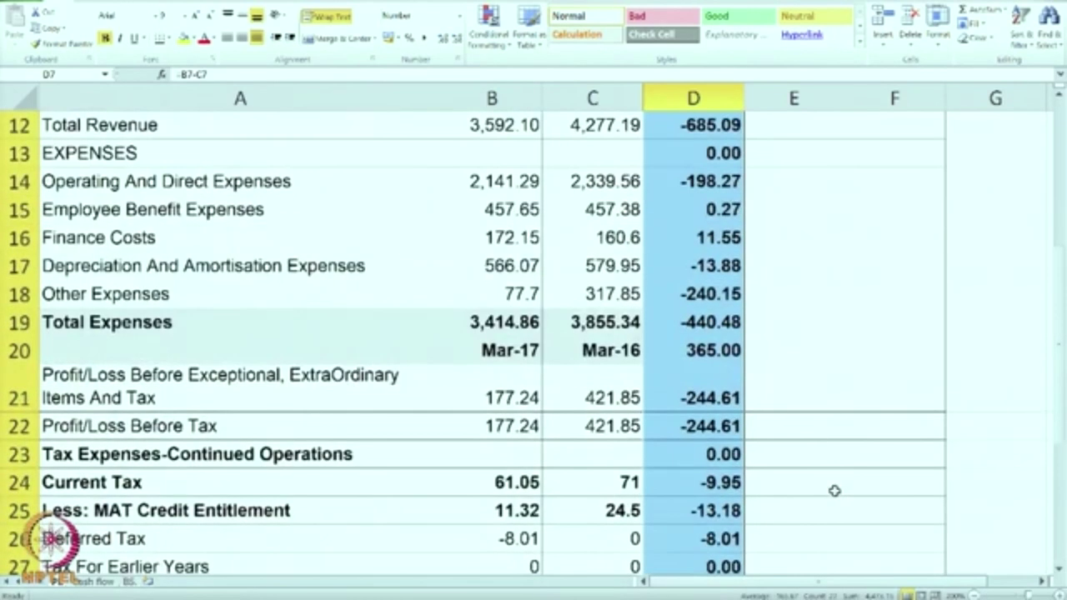
scroll(834, 491, up, 1)
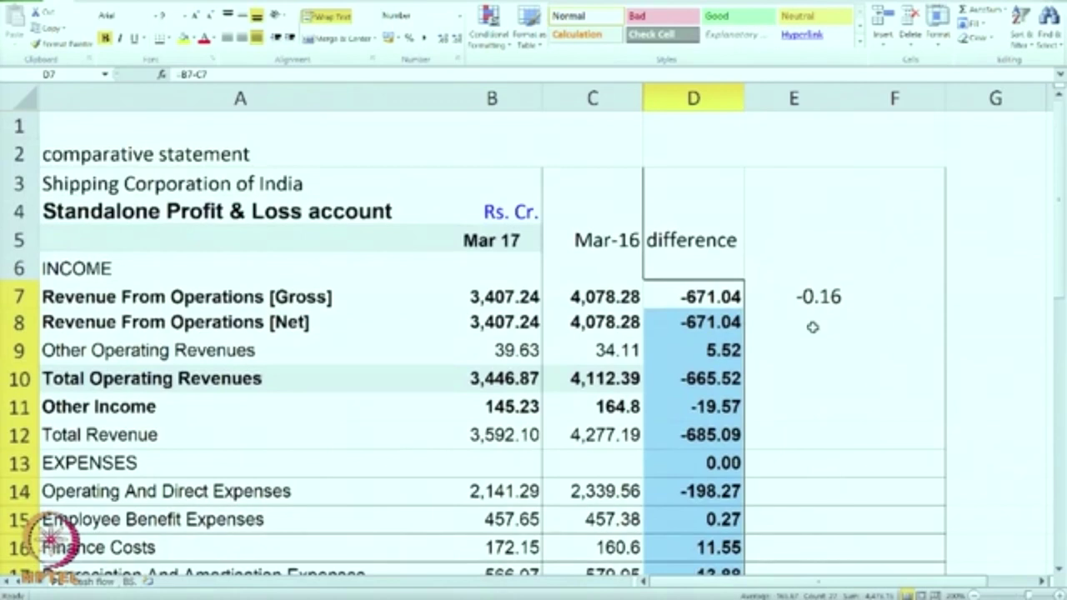
scroll(812, 327, down, 1)
click(819, 211)
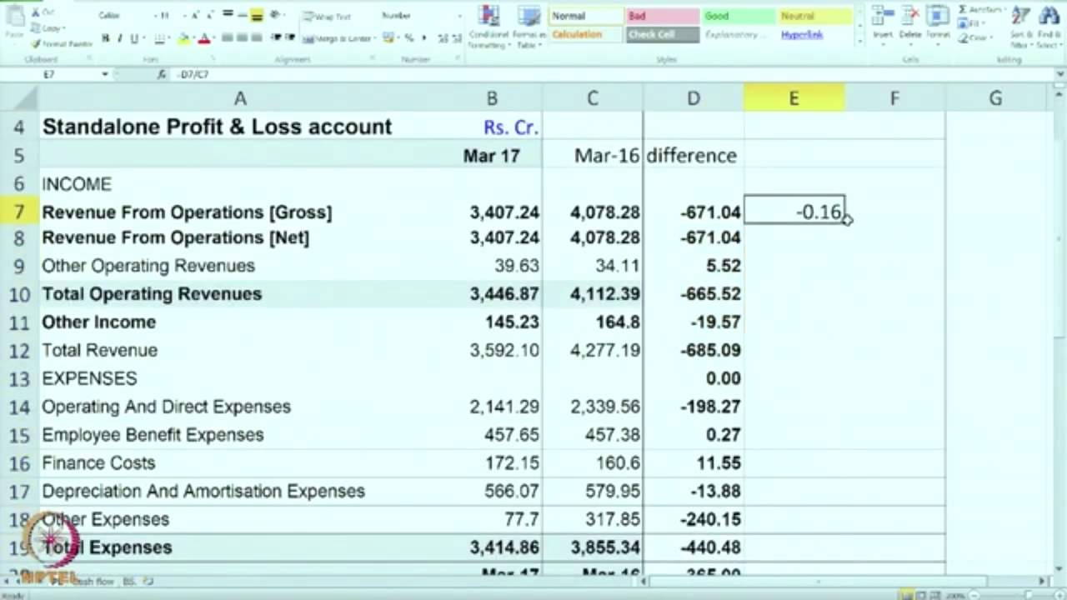
drag(844, 300, 840, 513)
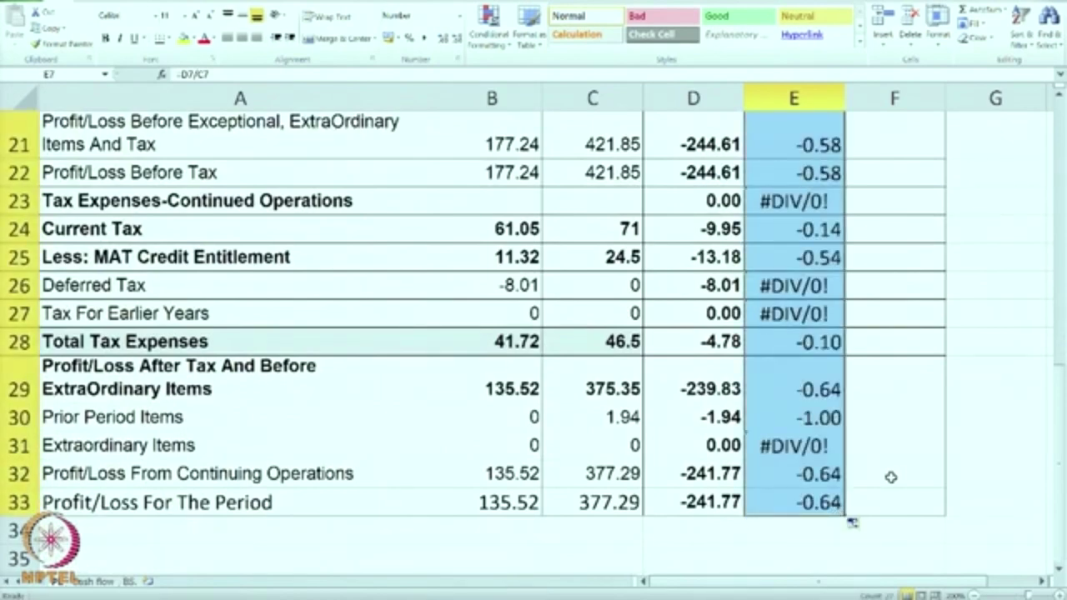
click(890, 476)
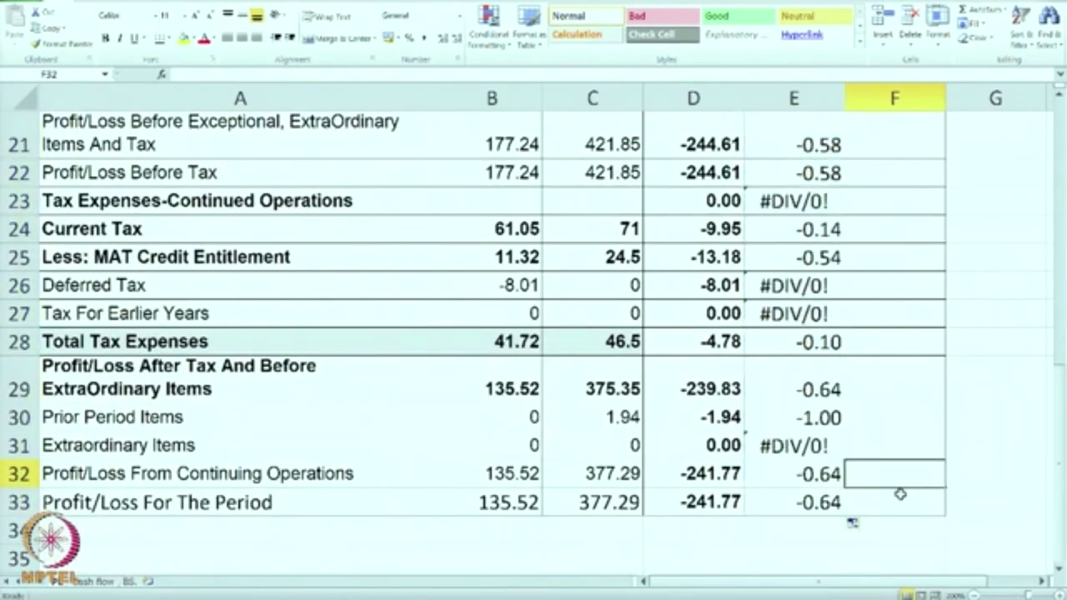
scroll(895, 495, up, 6)
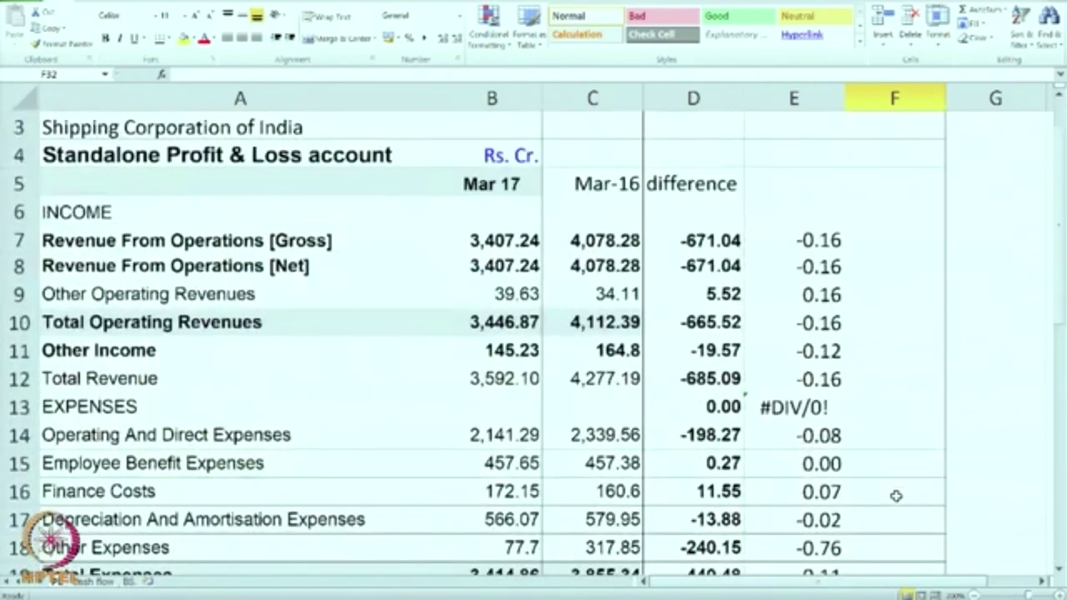
scroll(895, 495, up, 1)
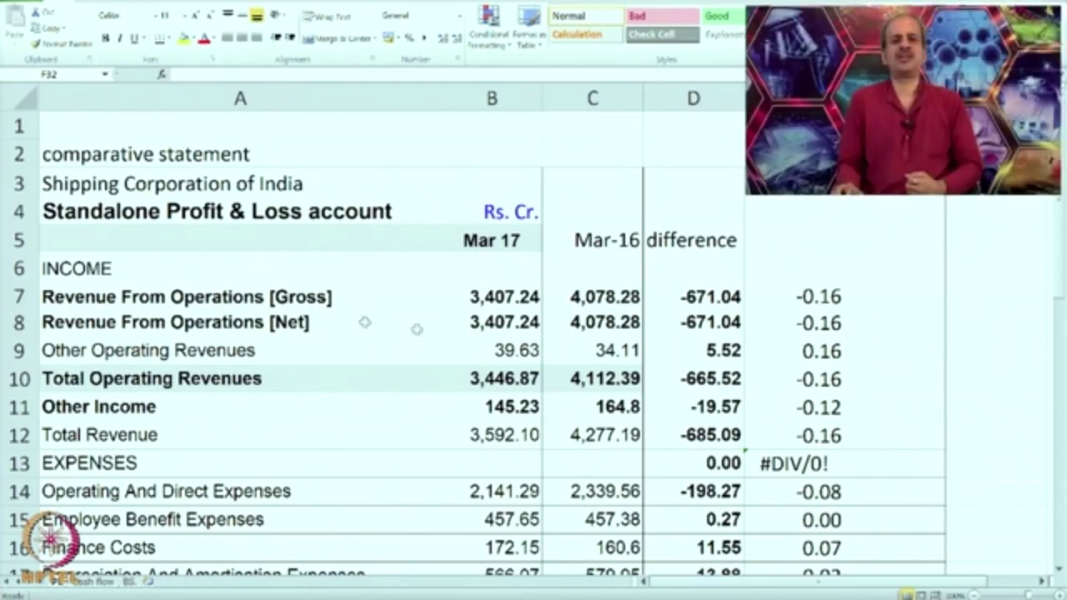
click(833, 316)
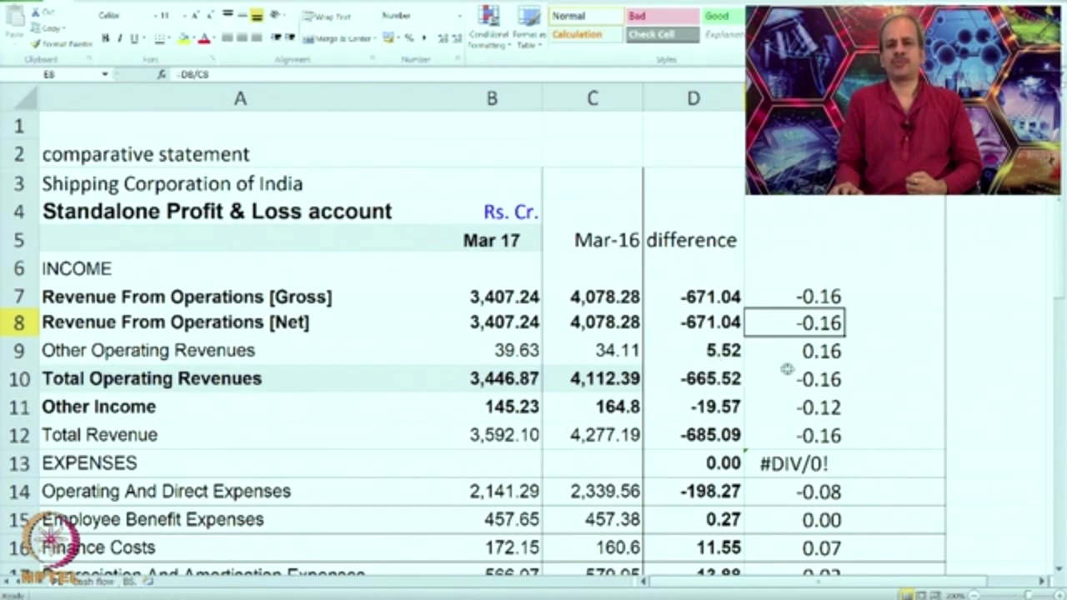
Check the relative change formula in E7 and examine the yearly figures and relative changes for Other Operating Revenues and Total Operating Revenues
click(805, 296)
double_click(805, 296)
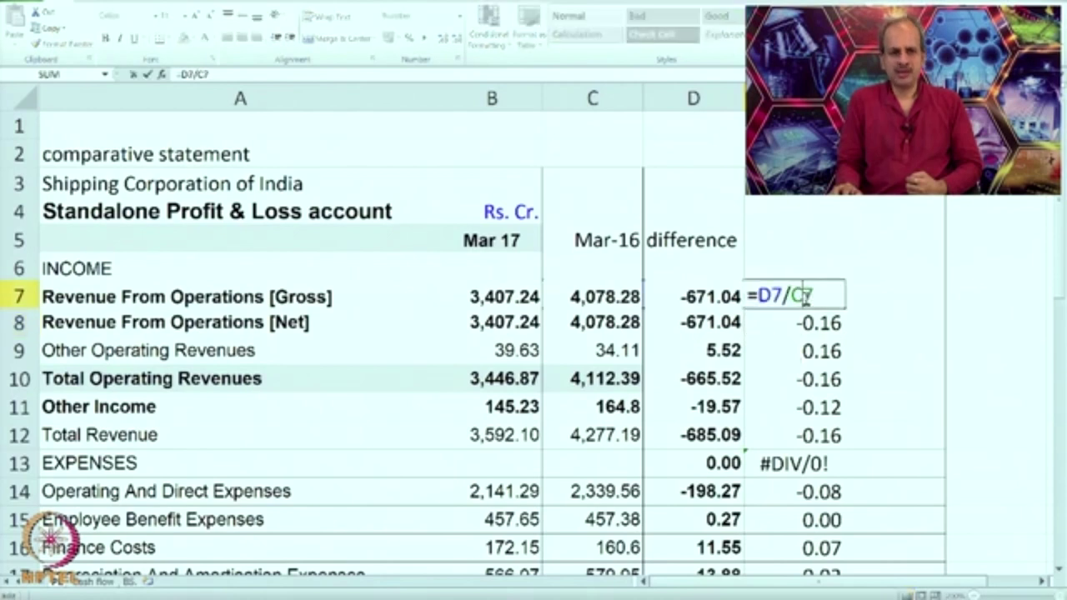
click(812, 351)
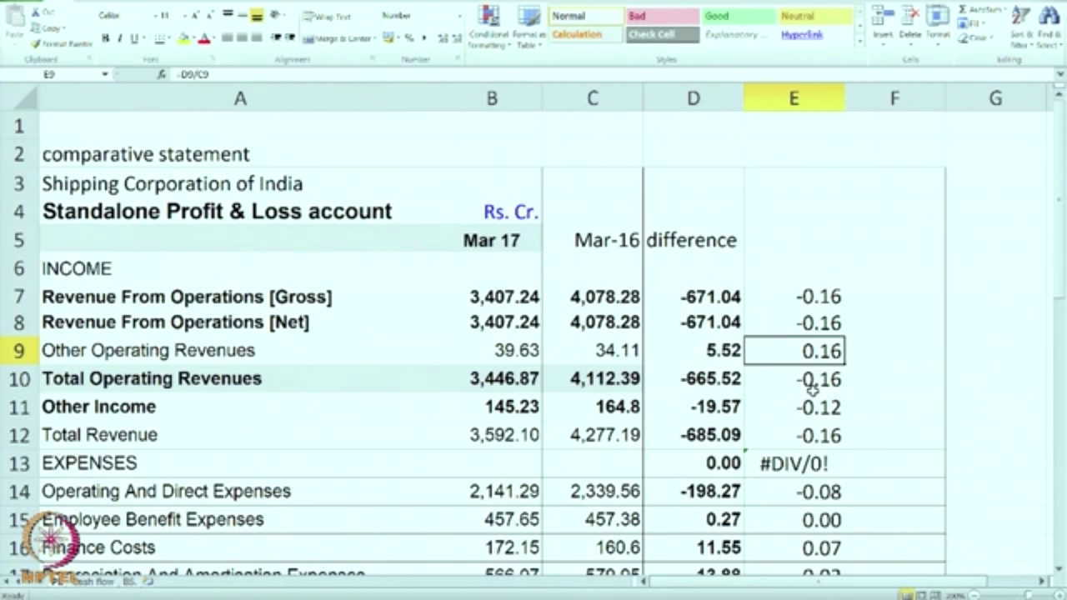
click(810, 375)
click(809, 348)
click(616, 351)
click(527, 357)
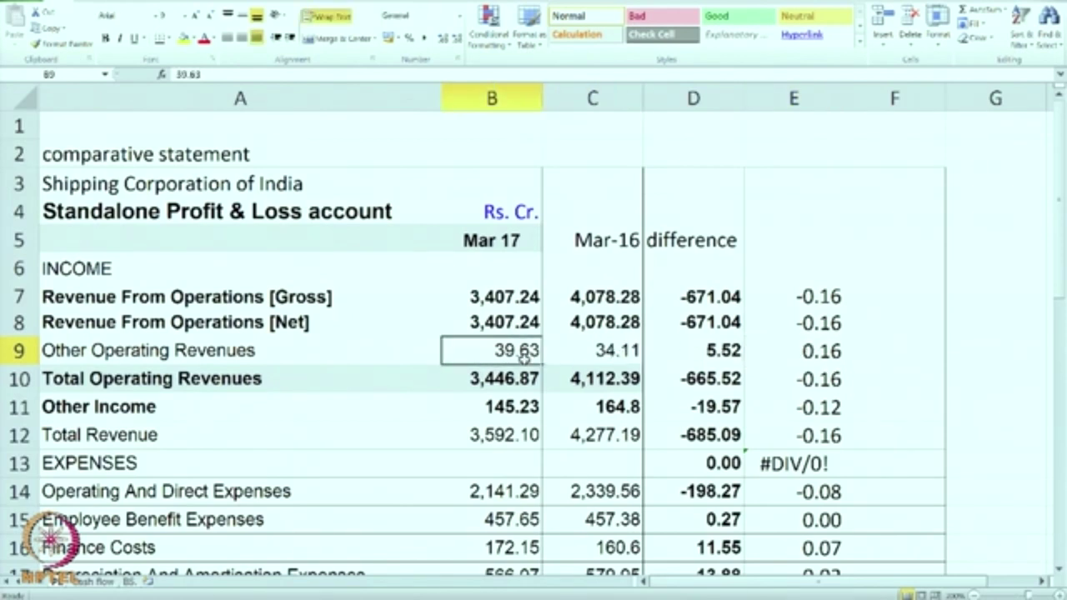
click(825, 352)
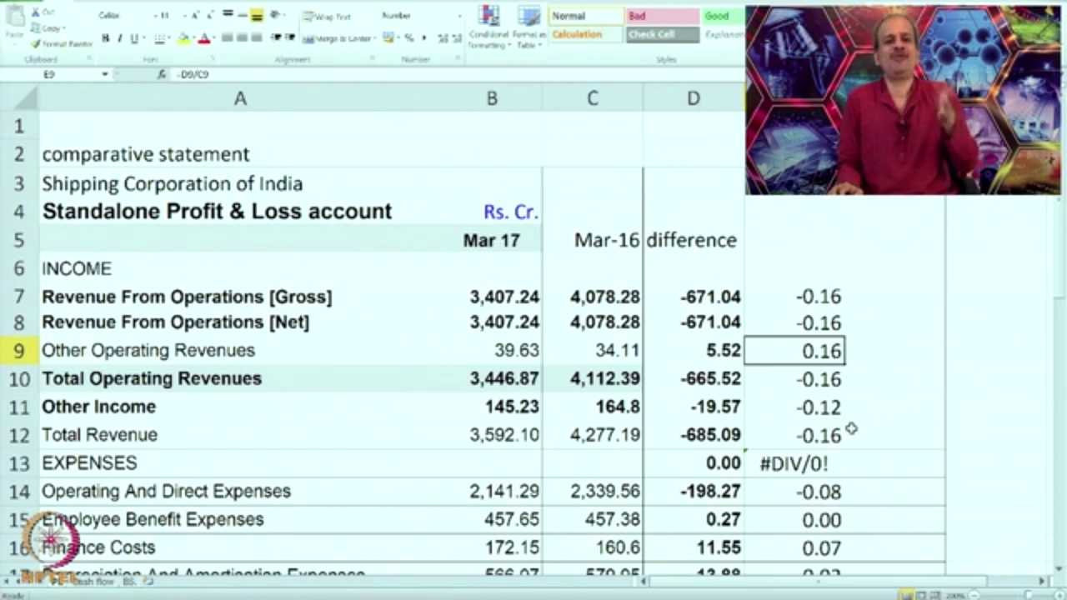
scroll(833, 448, down, 1)
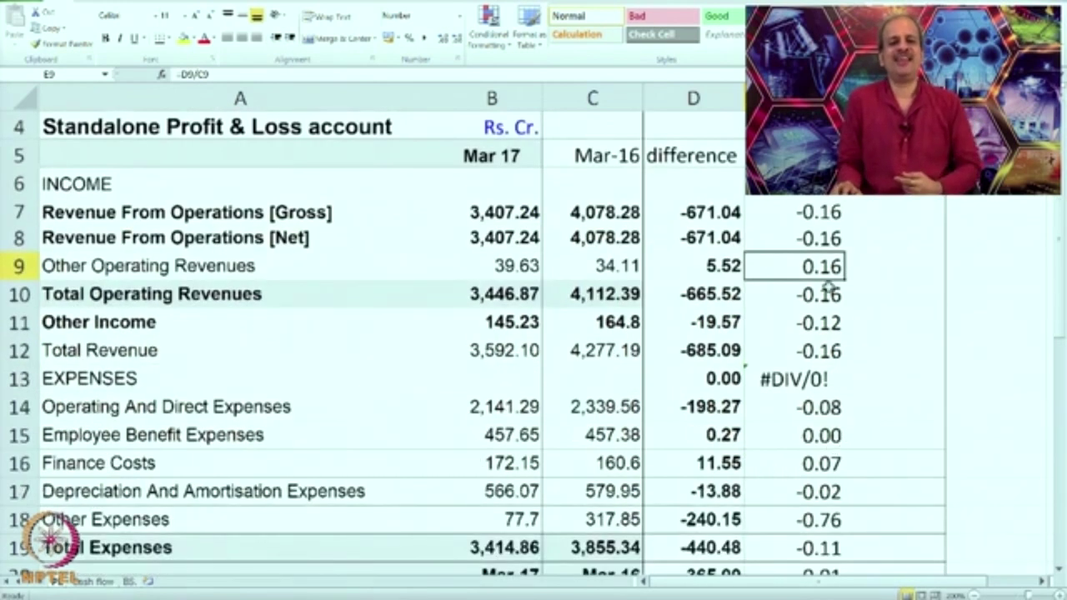
click(800, 304)
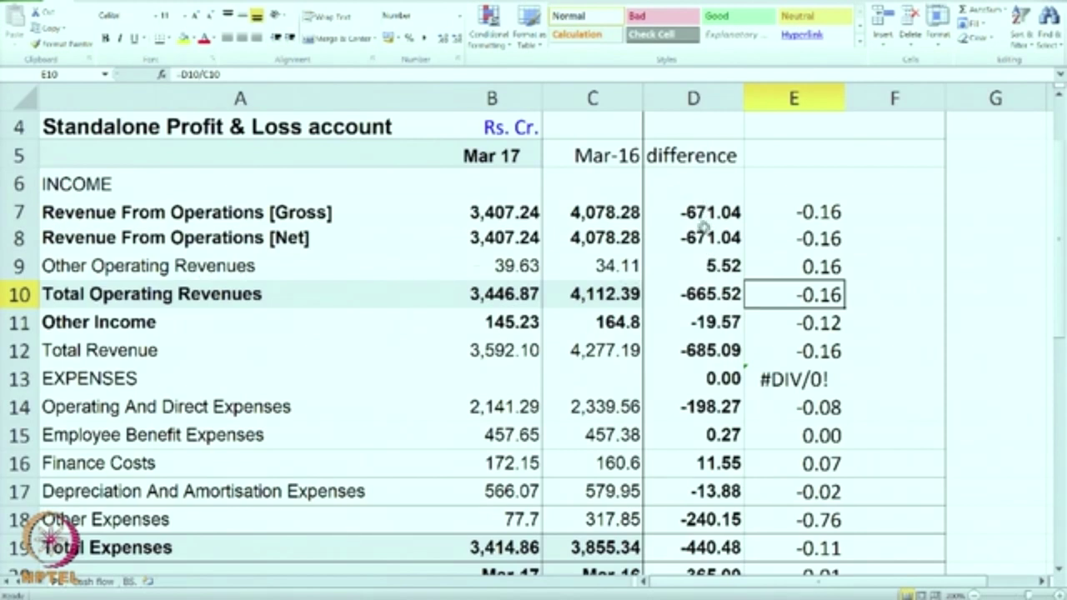
Examine the net revenue difference in D8, the Other Income figures across row 11 and the relative change in Total Revenue
click(702, 237)
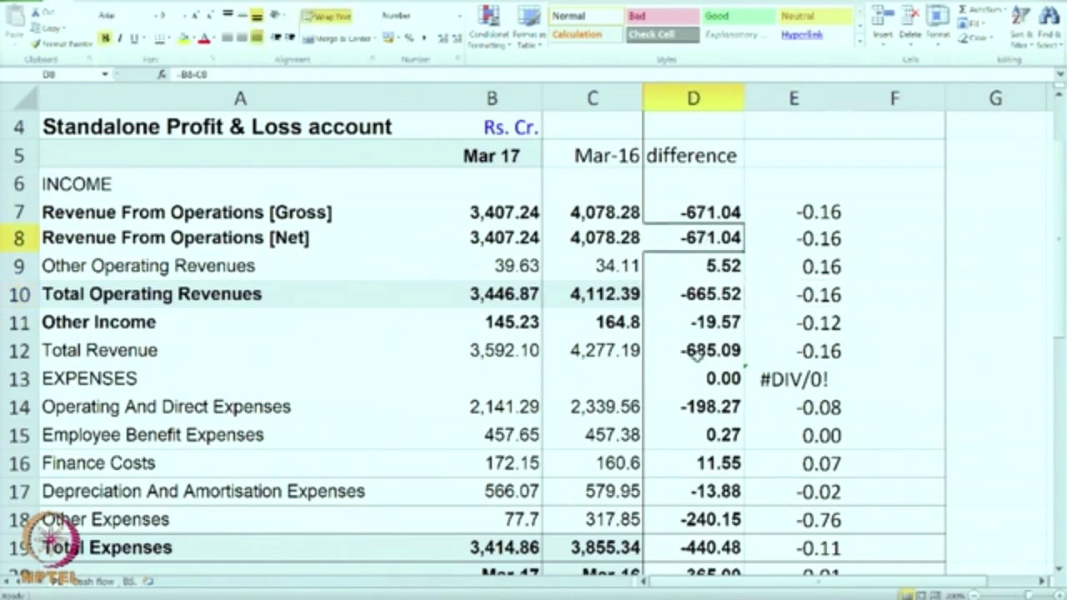
scroll(693, 352, down, 1)
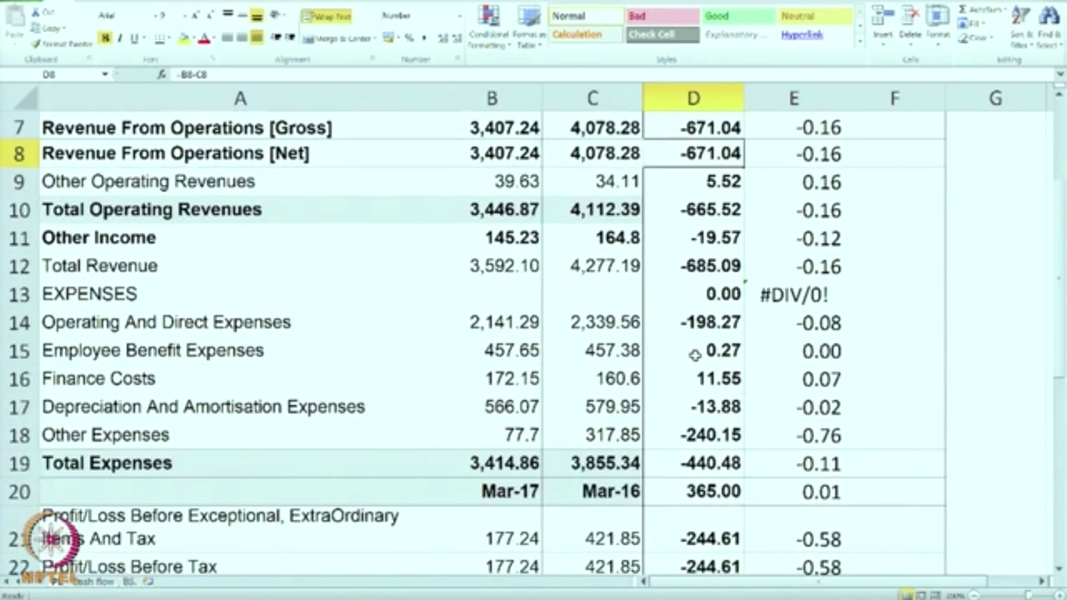
click(596, 239)
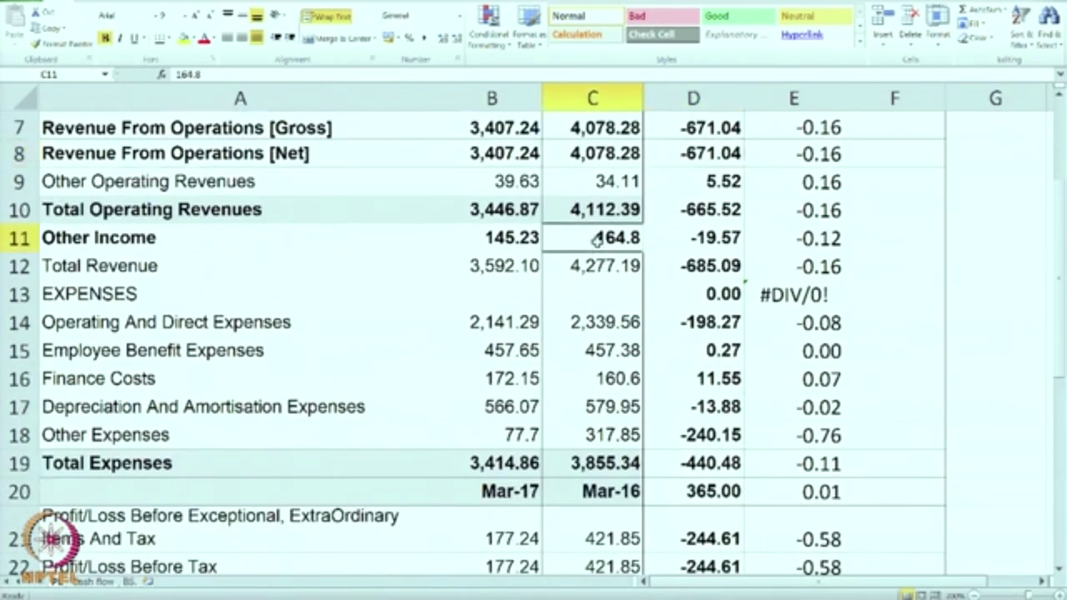
click(530, 240)
click(690, 240)
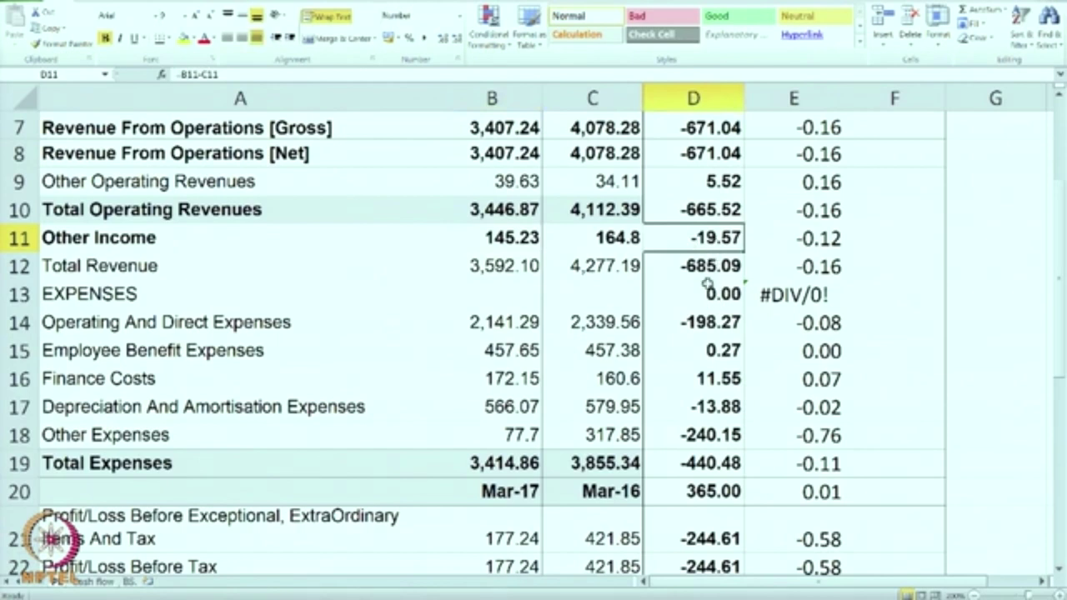
scroll(707, 281, up, 1)
scroll(707, 284, down, 1)
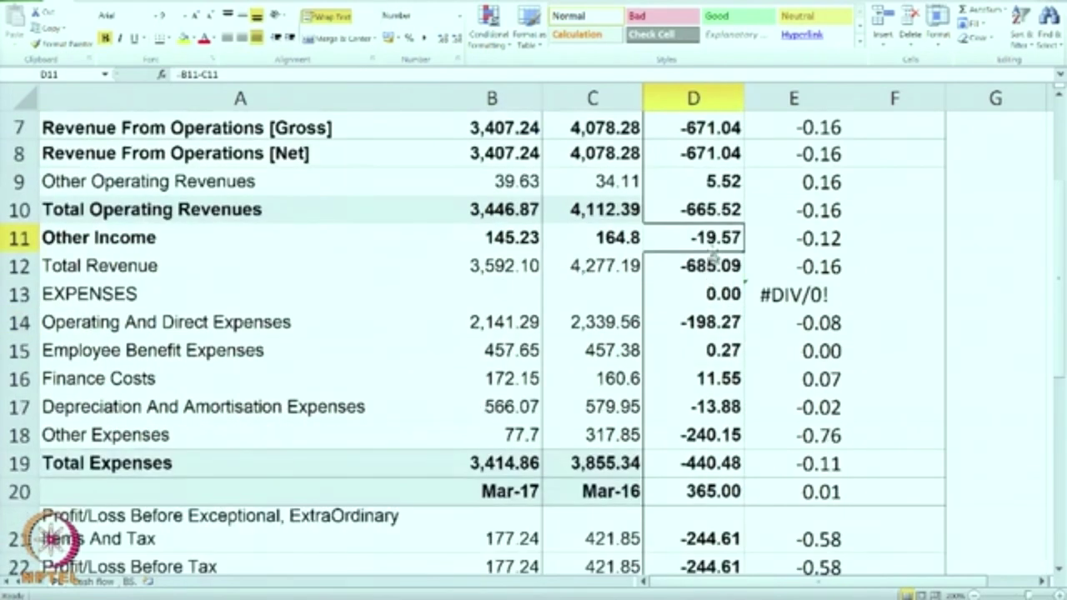
click(817, 239)
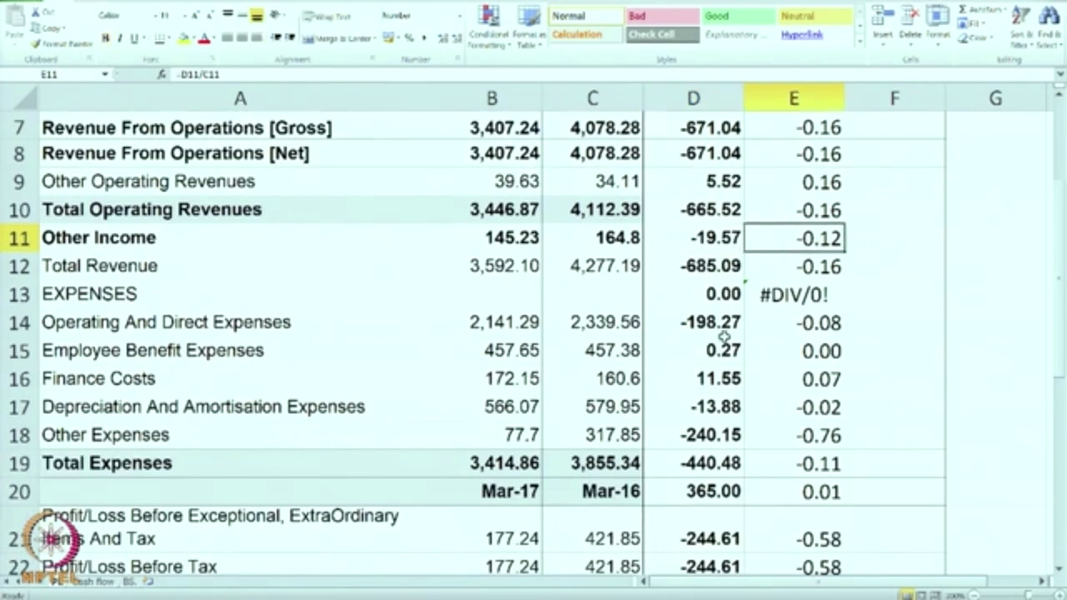
click(805, 267)
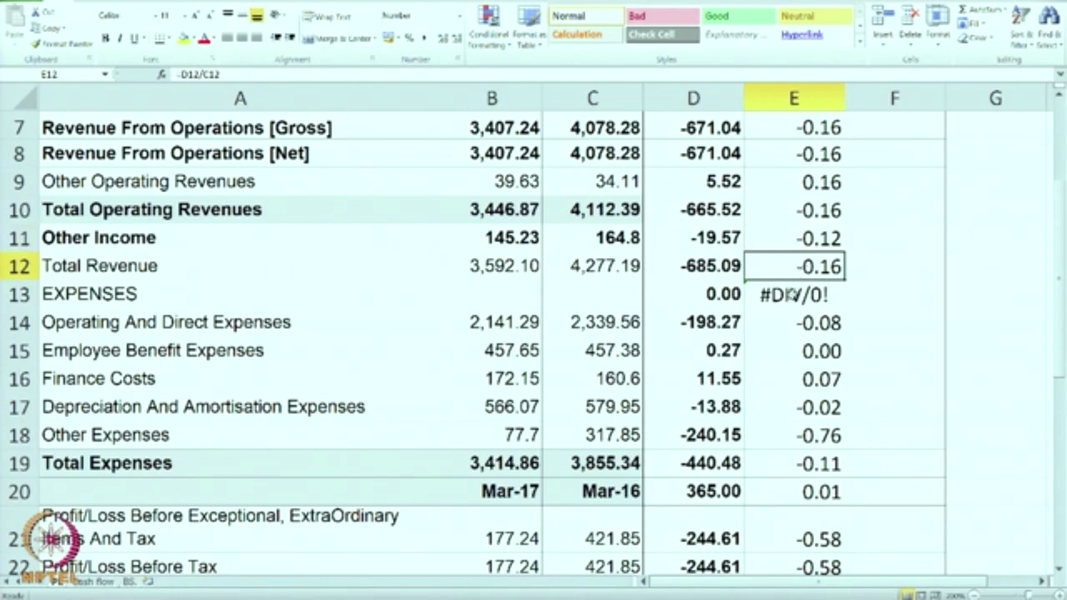
Clear the difference and relative change formulas from D13 and E13 in the EXPENSES heading row
drag(720, 299, 762, 296)
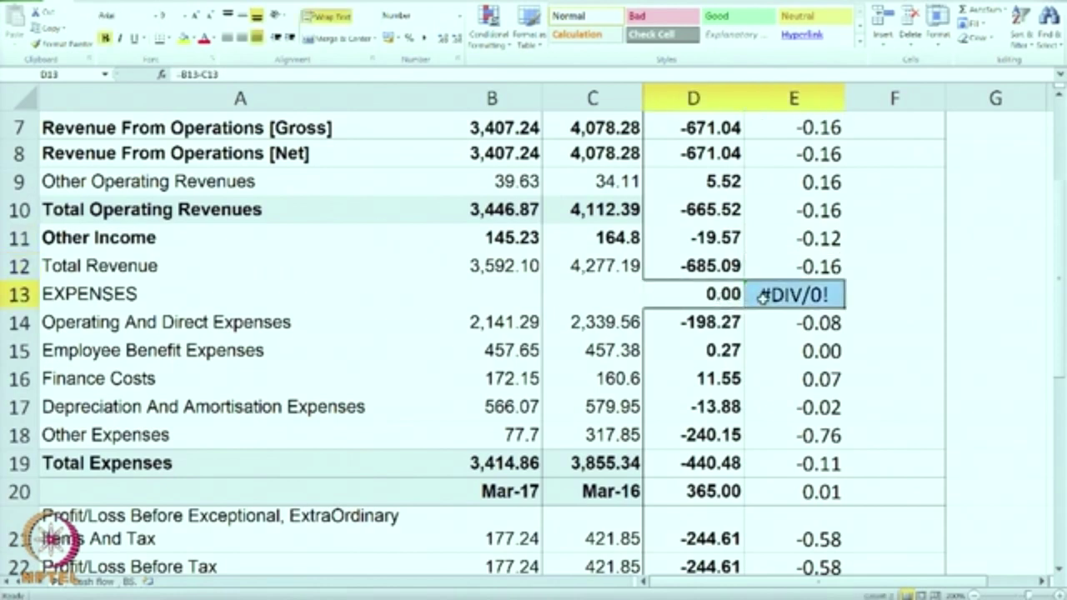
key(BackSpace)
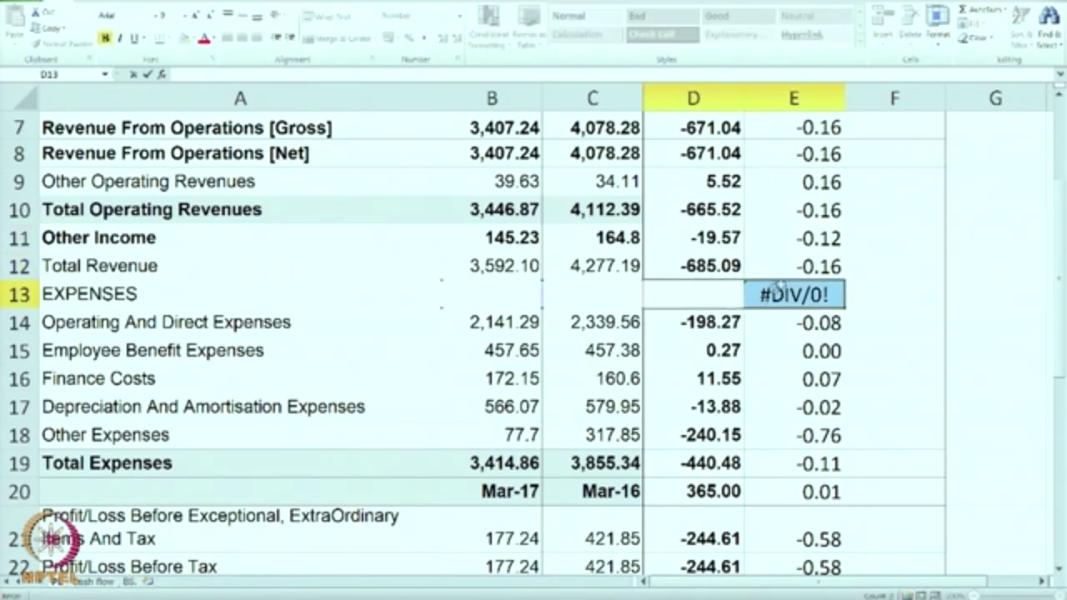
click(887, 319)
click(808, 299)
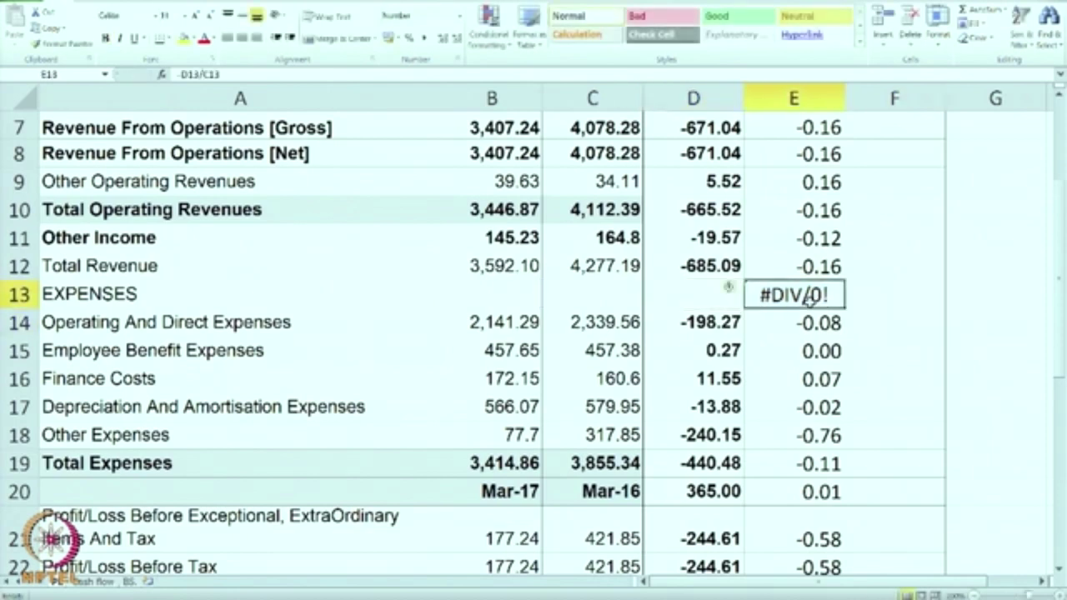
key(BackSpace)
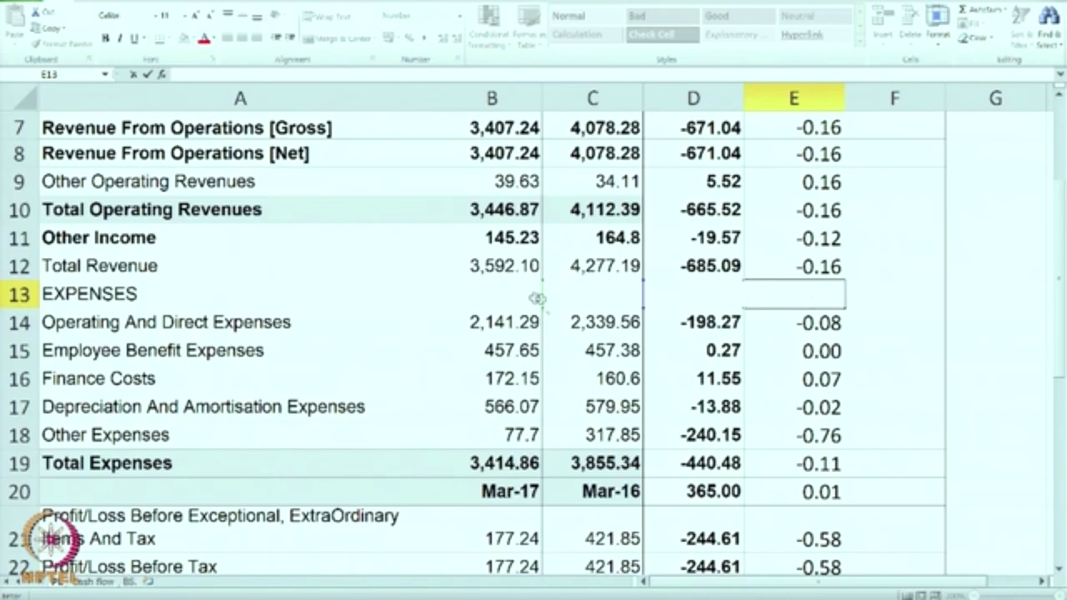
click(874, 323)
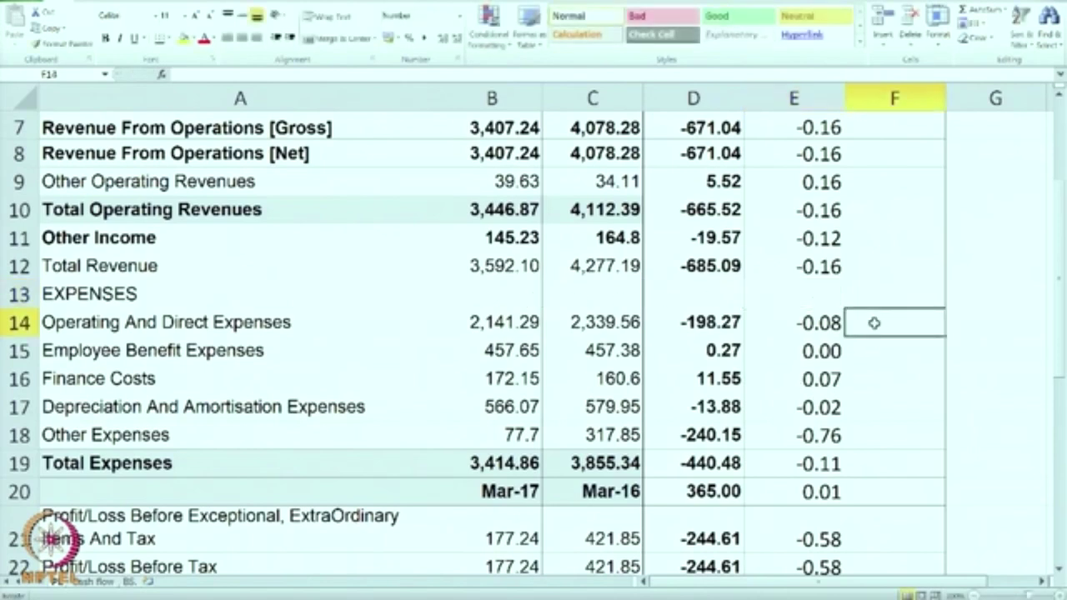
Examine the yearly figures and relative changes of the expense items from Operating And Direct Expenses down to Total Expenses
click(605, 328)
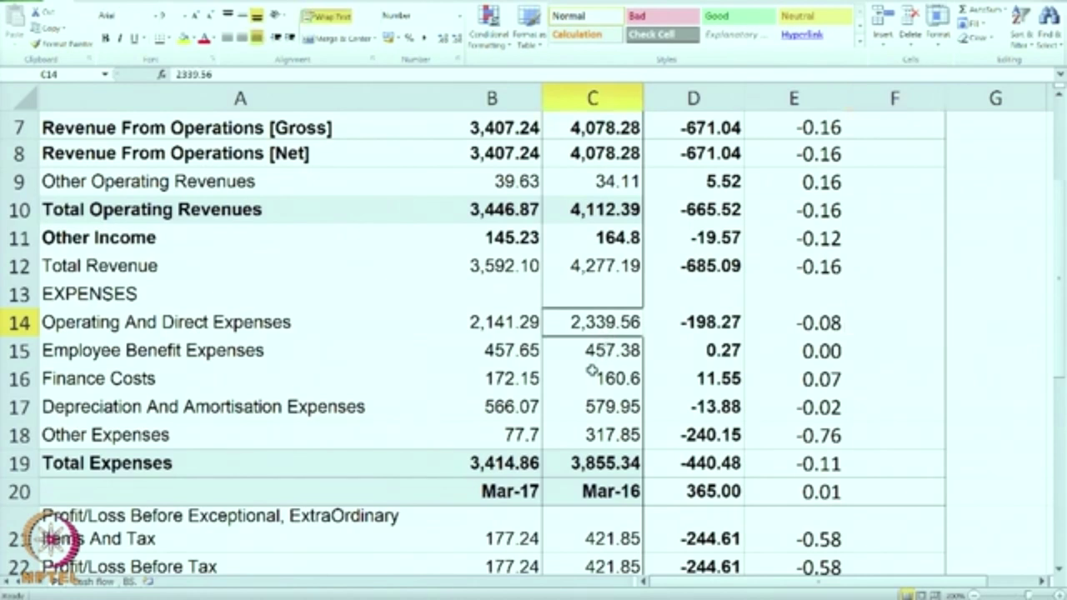
click(519, 325)
click(806, 325)
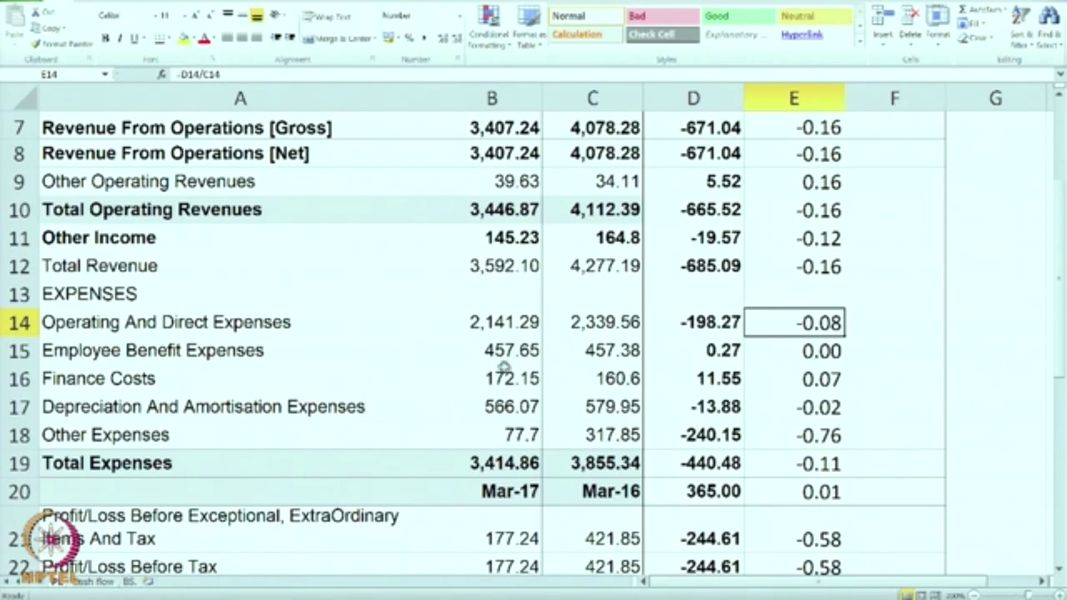
click(805, 353)
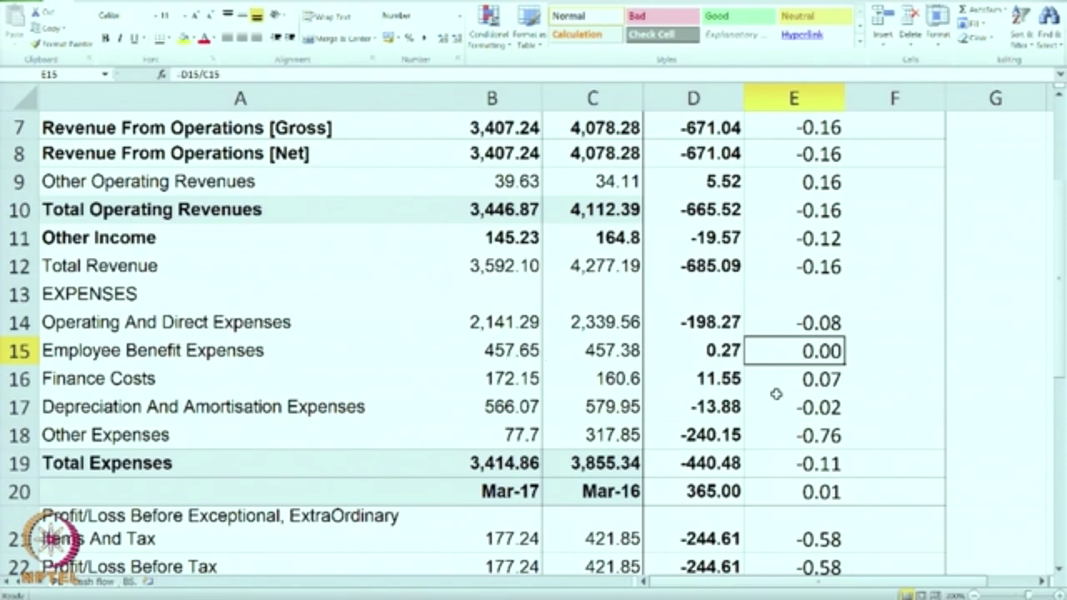
click(617, 384)
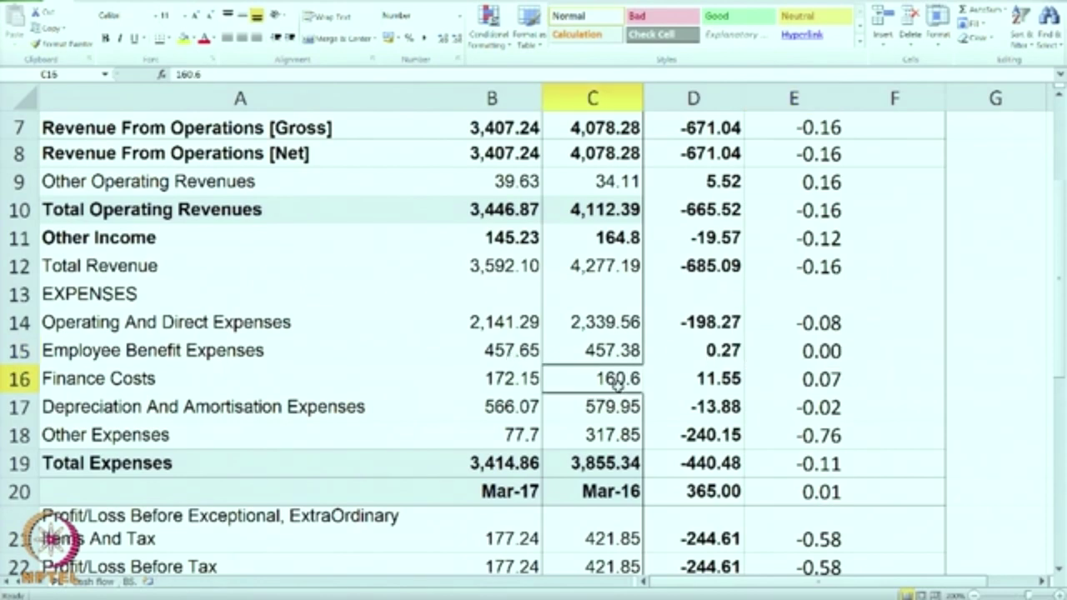
click(516, 380)
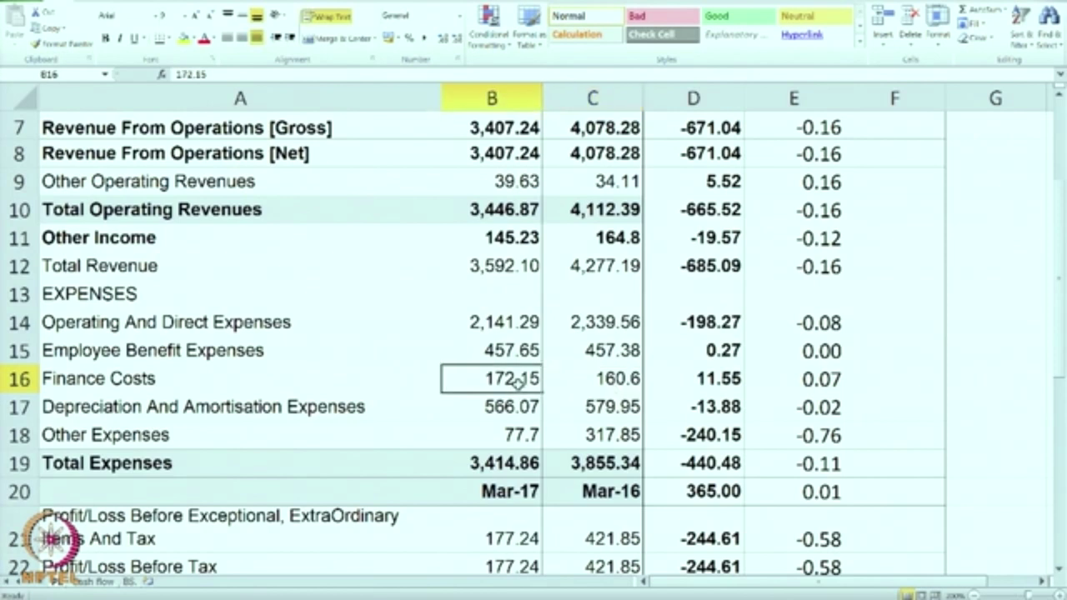
click(807, 380)
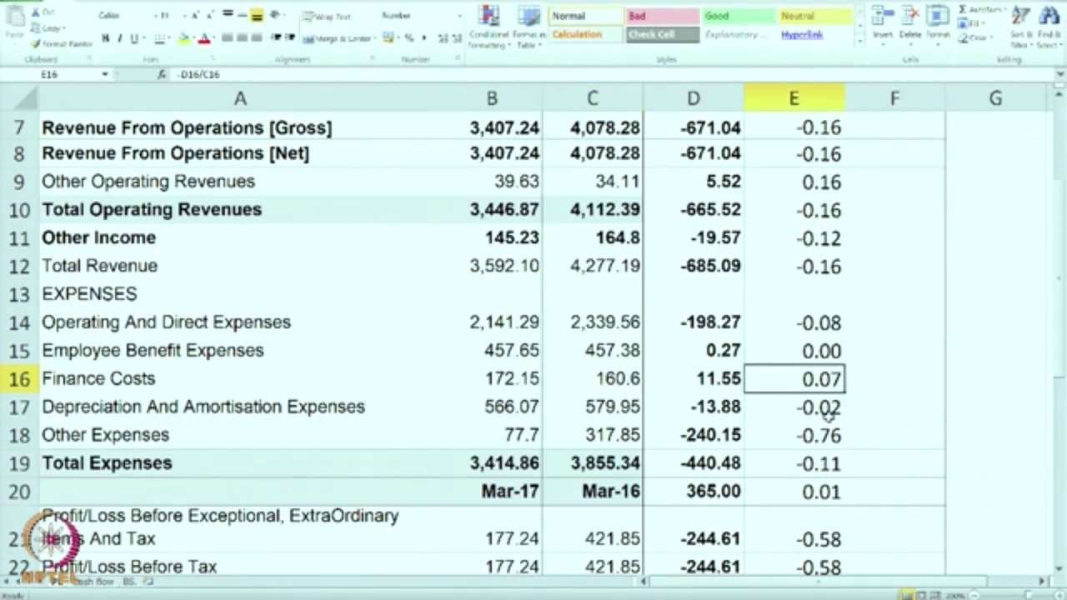
click(813, 409)
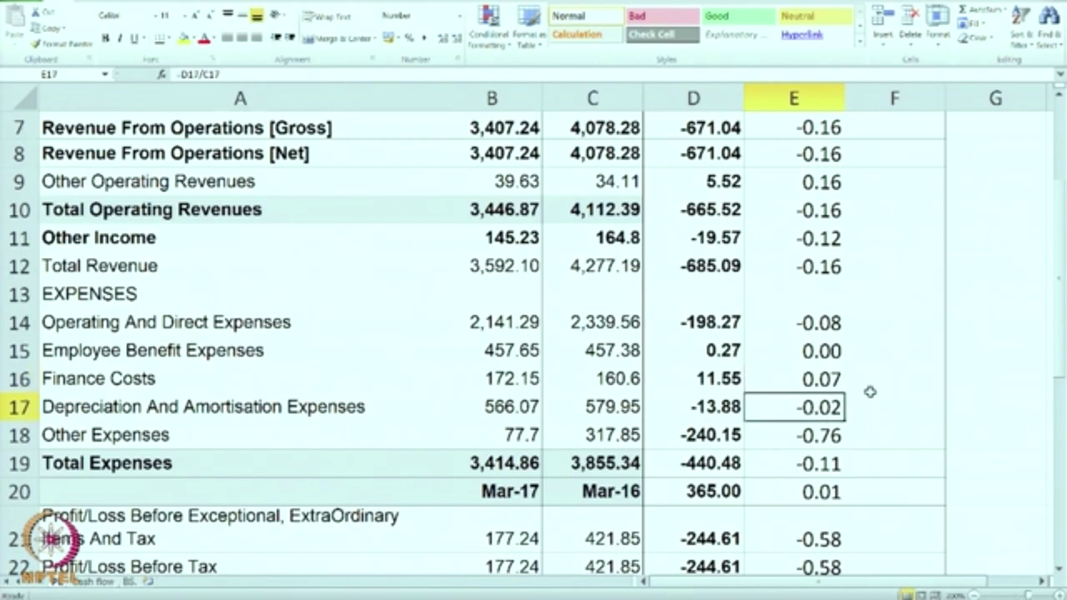
scroll(871, 393, down, 1)
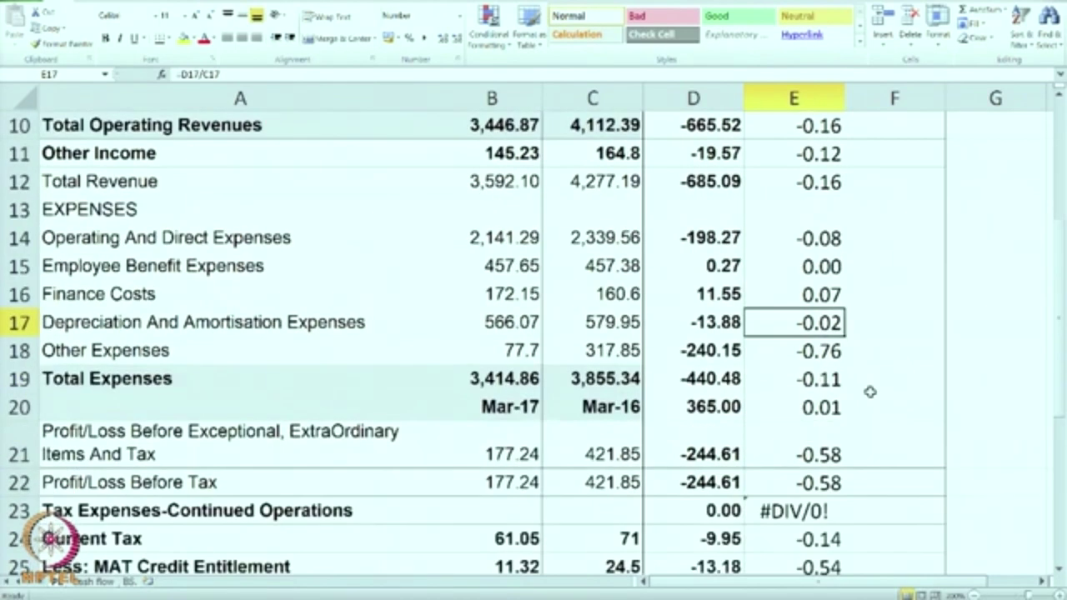
click(820, 354)
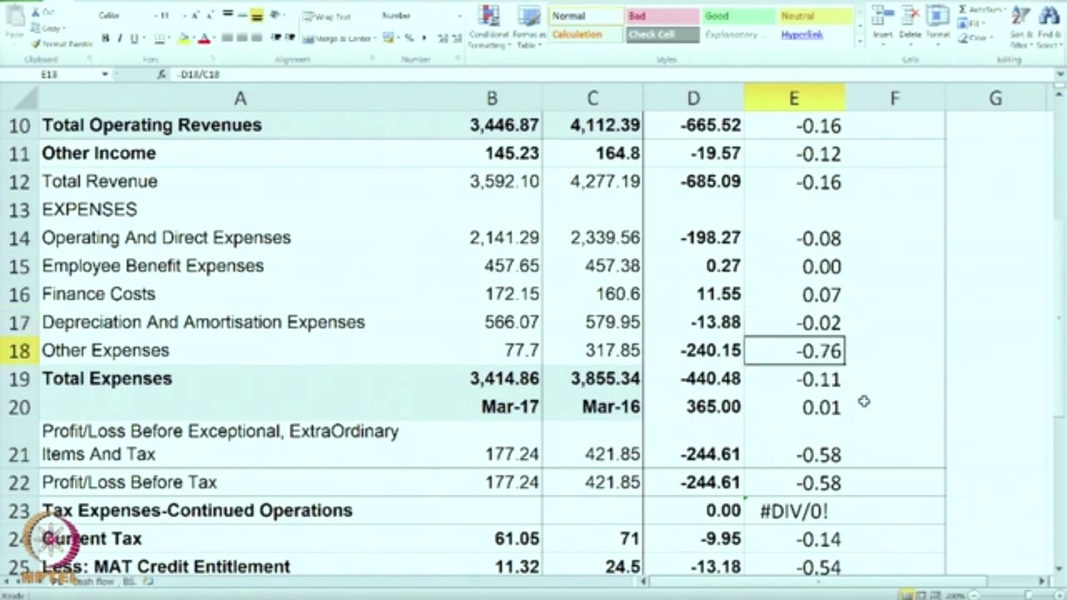
click(813, 379)
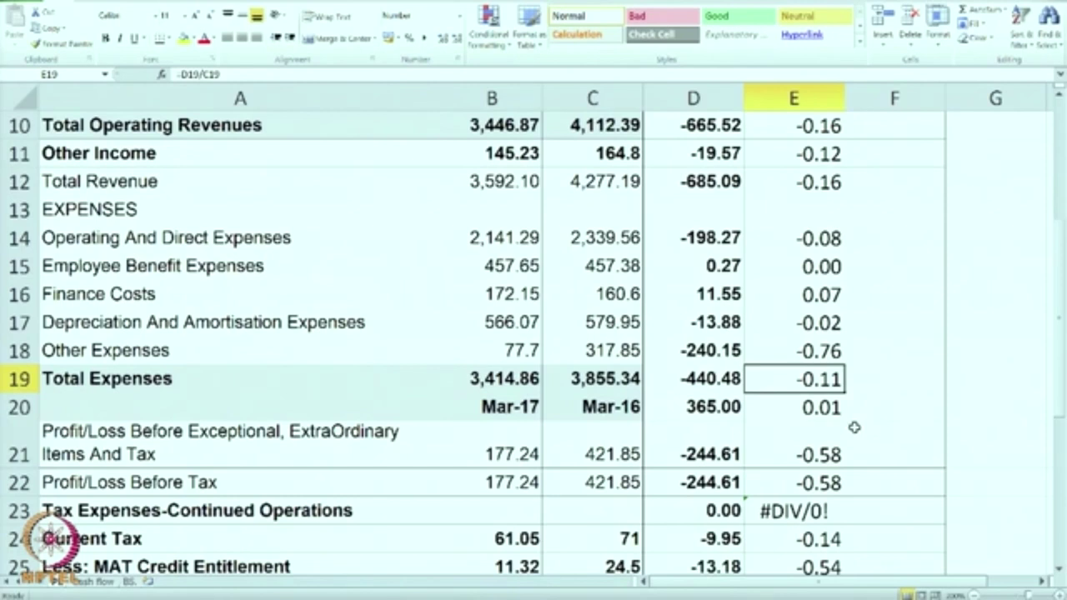
Compare the relative change in net revenue with the row 21 figures for Profit/Loss Before Exceptional, ExtraOrdinary Items And Tax
scroll(854, 426, up, 2)
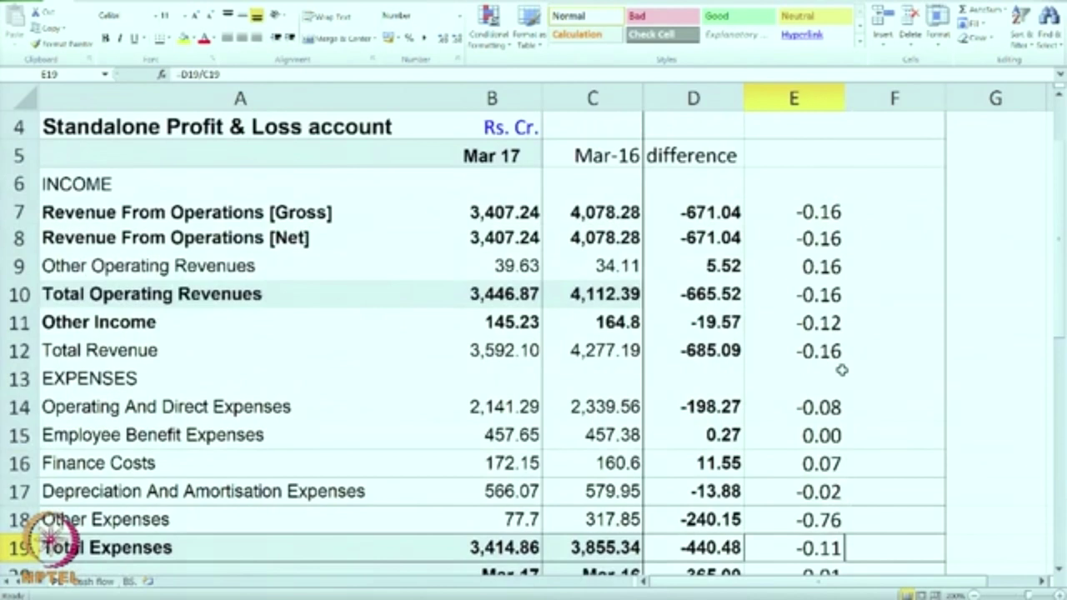
click(825, 241)
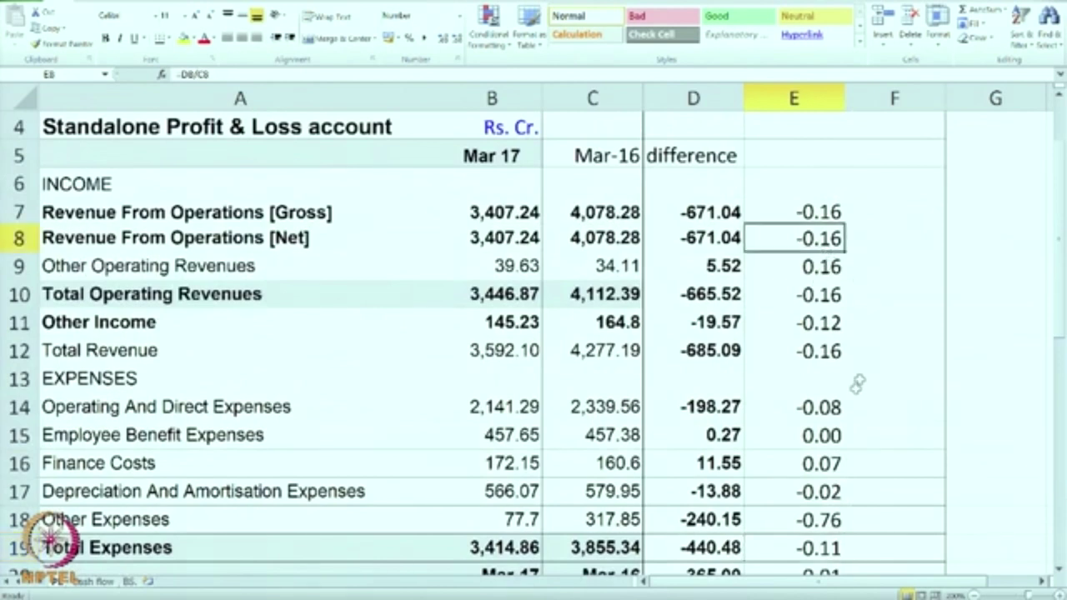
scroll(855, 391, down, 2)
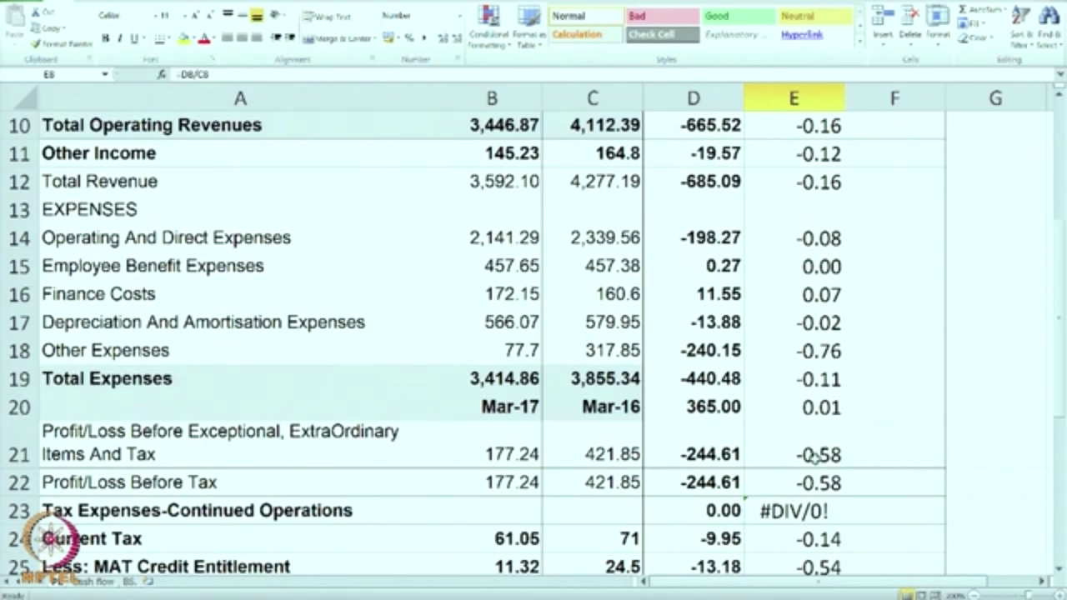
click(688, 454)
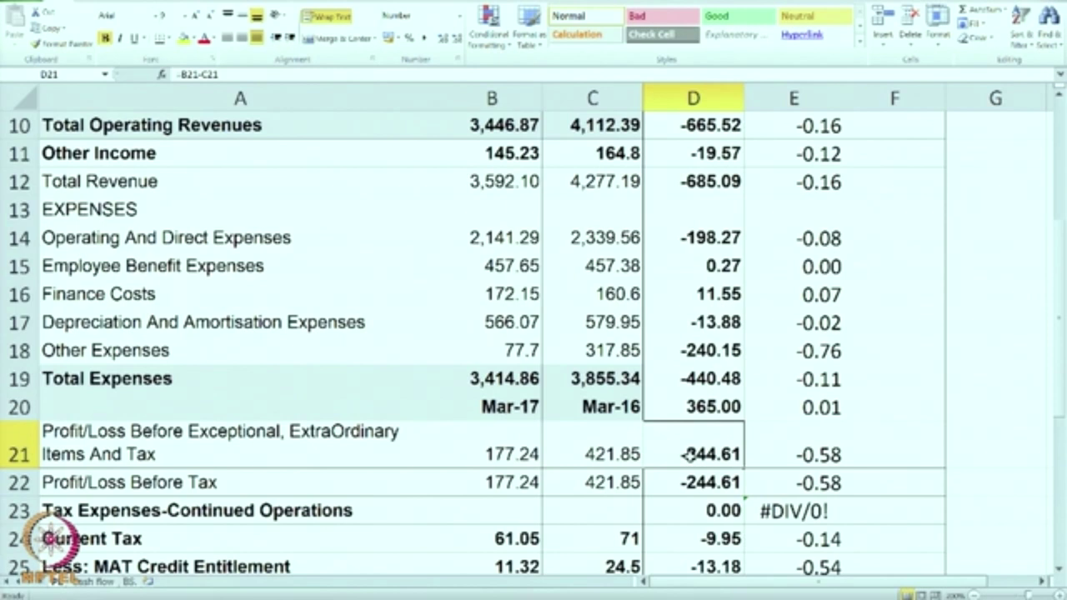
click(821, 454)
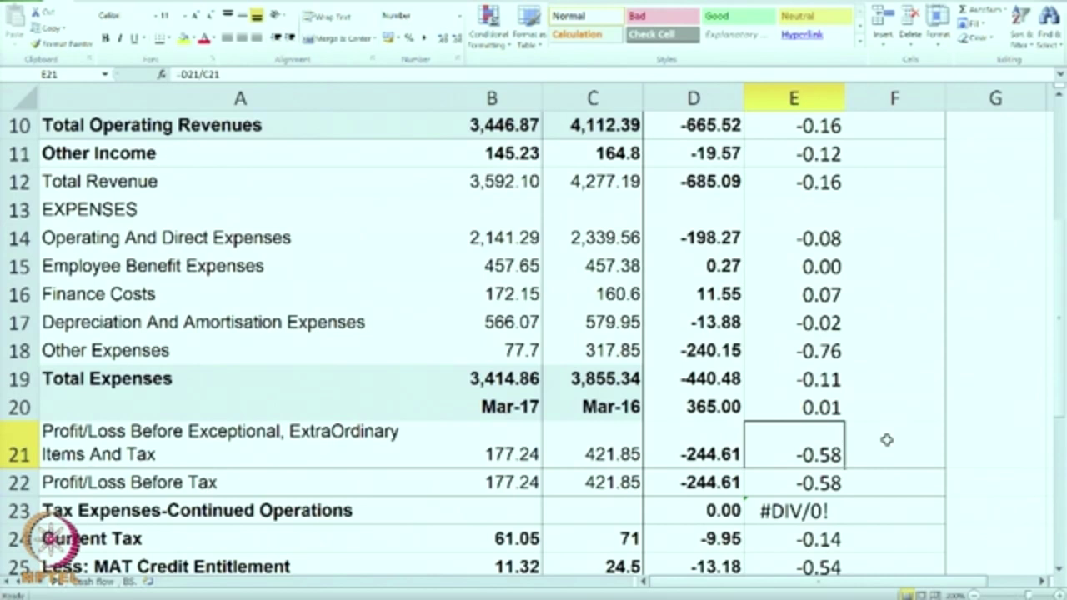
click(621, 454)
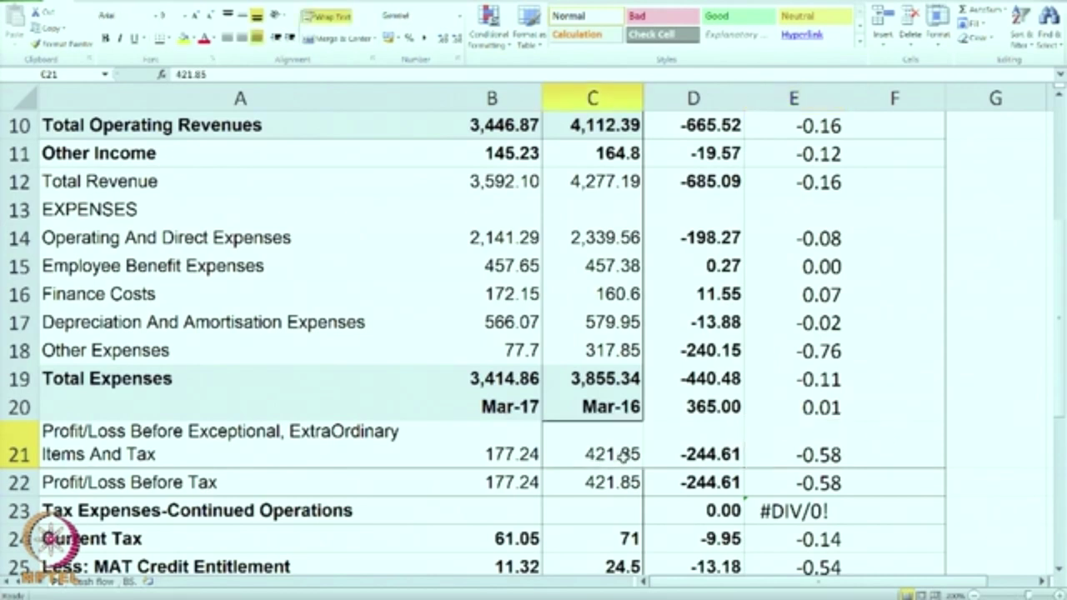
click(510, 457)
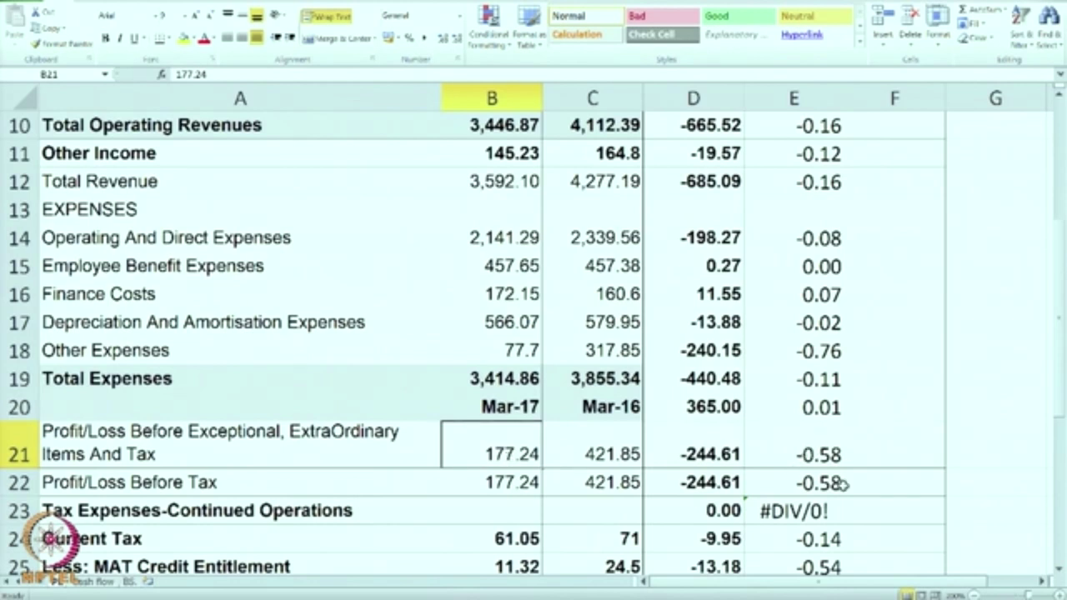
Compare the differences in Total Operating Revenues, Other Expenses and Total Expenses with the row 21 profit difference and relative change
scroll(840, 483, up, 2)
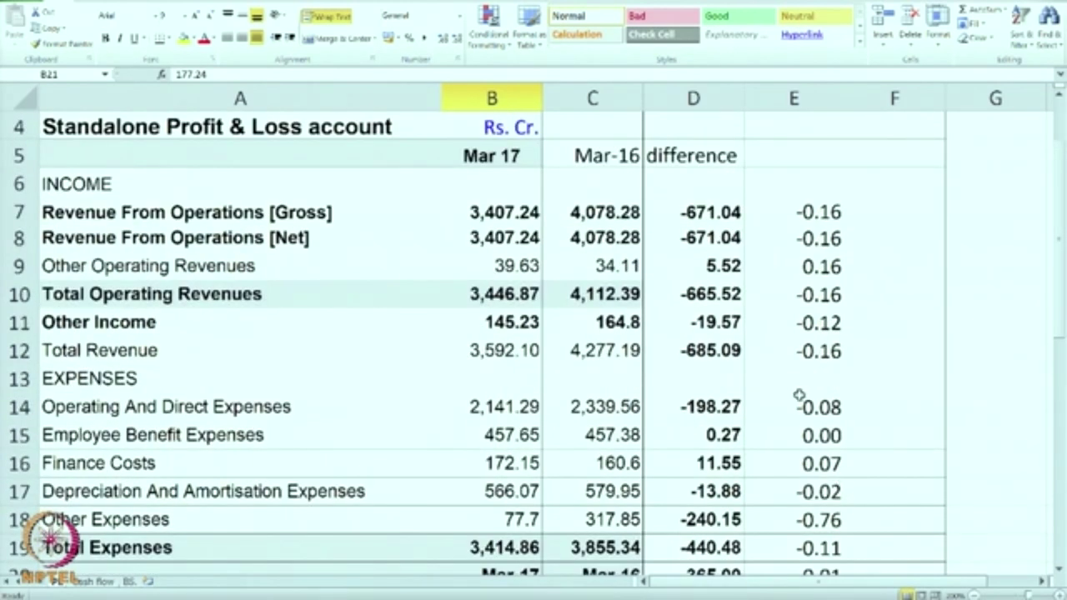
click(721, 293)
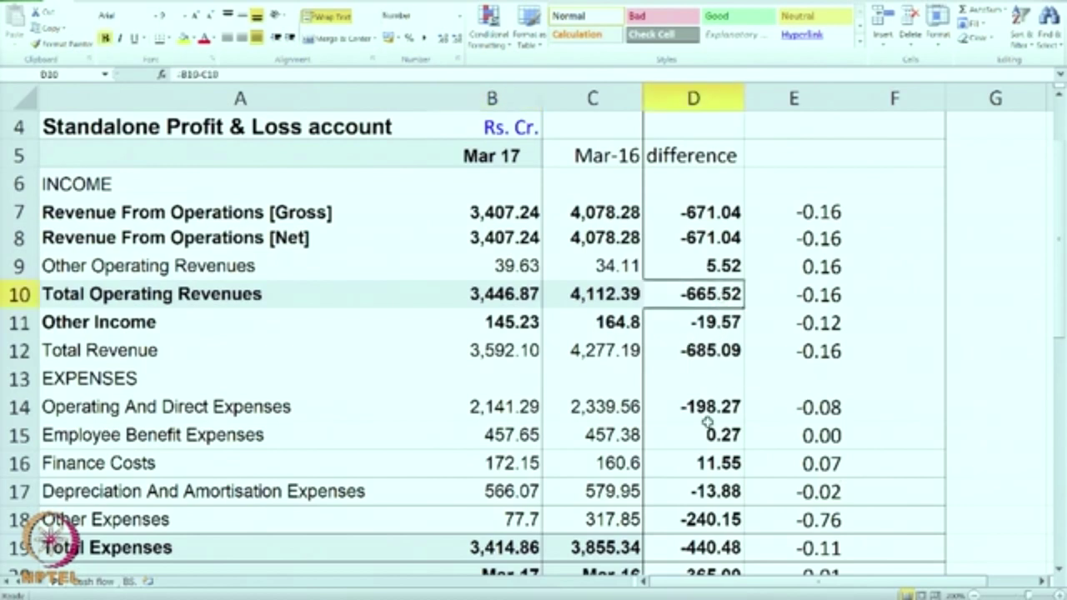
scroll(706, 423, down, 2)
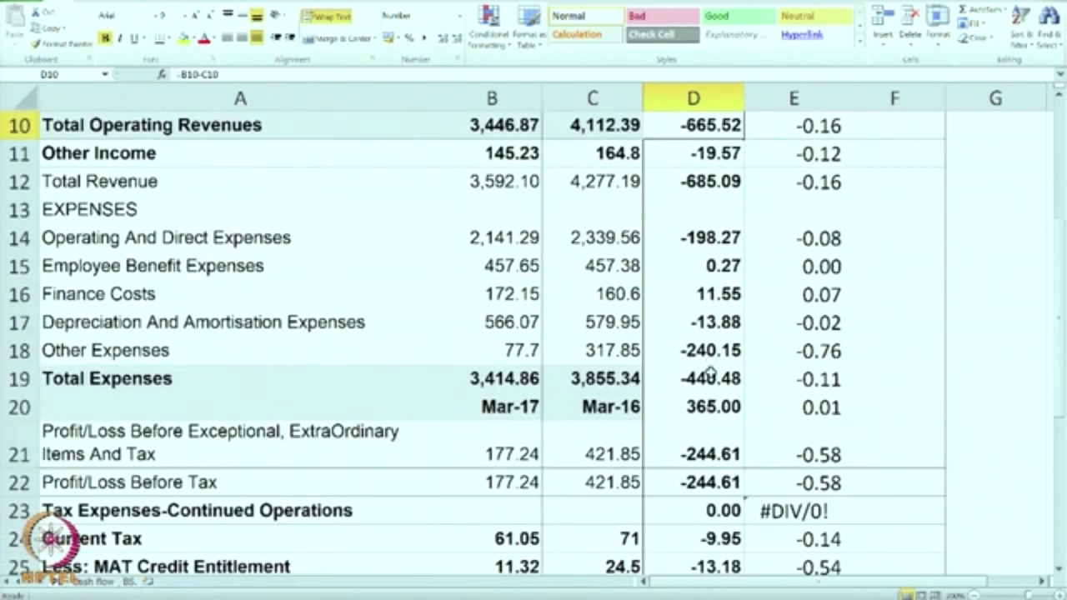
click(707, 379)
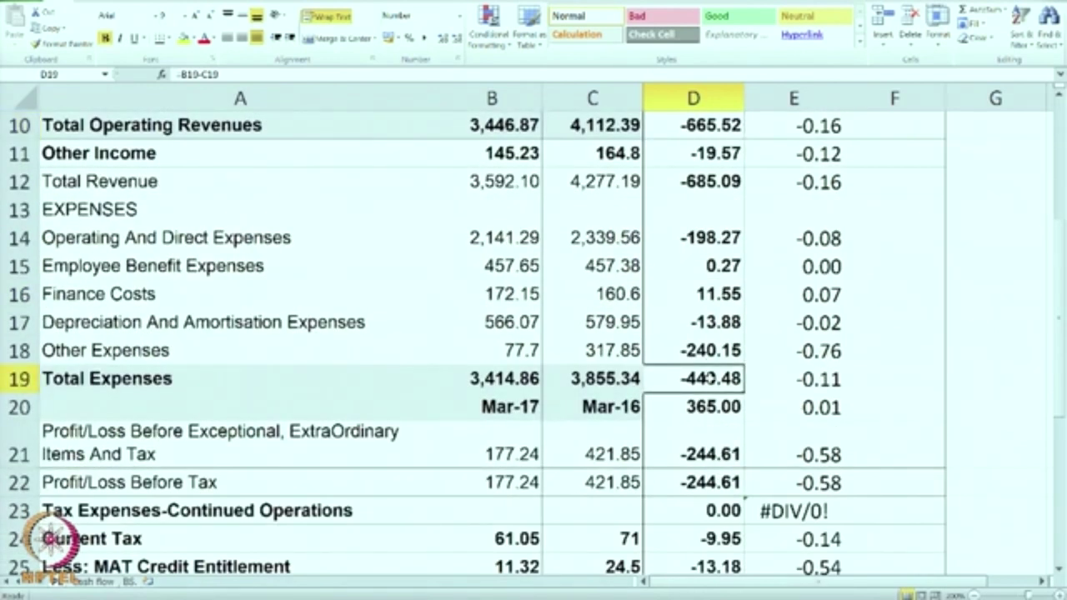
click(705, 454)
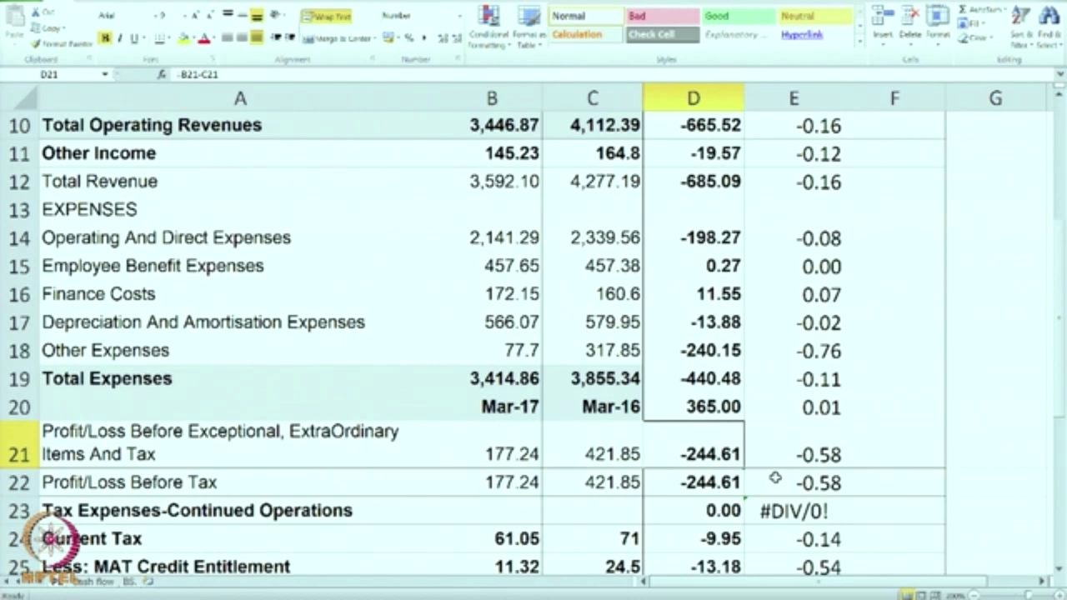
click(794, 451)
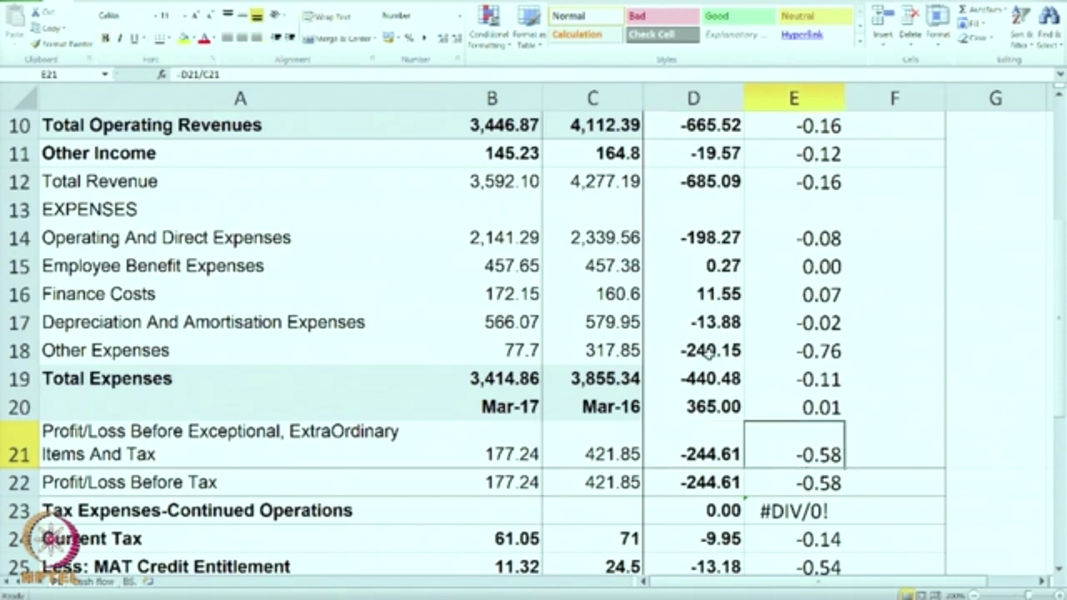
click(712, 356)
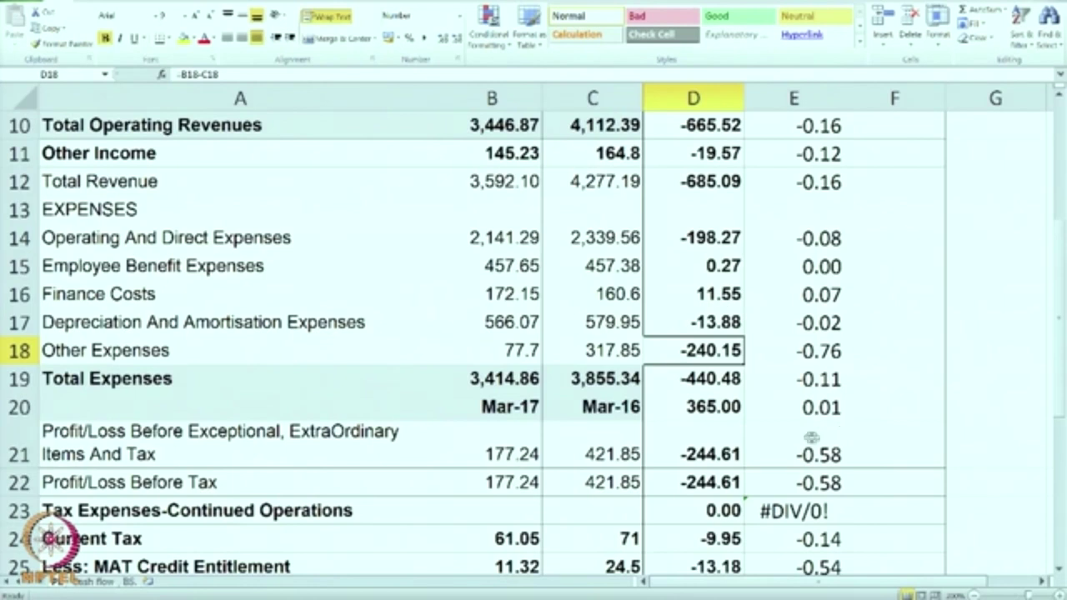
click(715, 460)
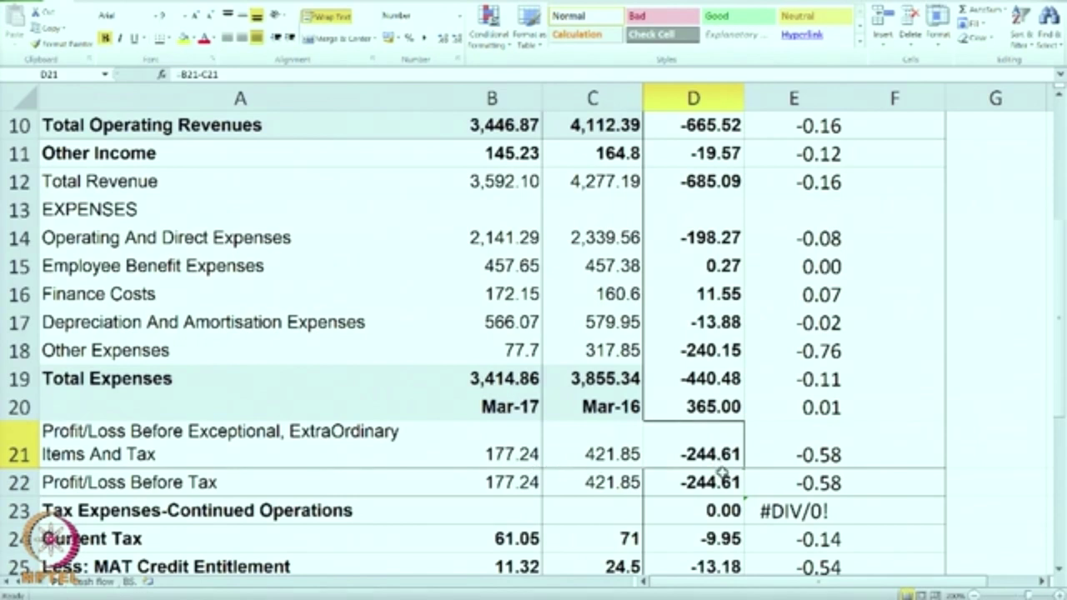
Examine the Mar-17 and Mar-16 figures for Current Tax in row 24 and the Mar-17 MAT Credit Entitlement in row 25
scroll(720, 472, down, 1)
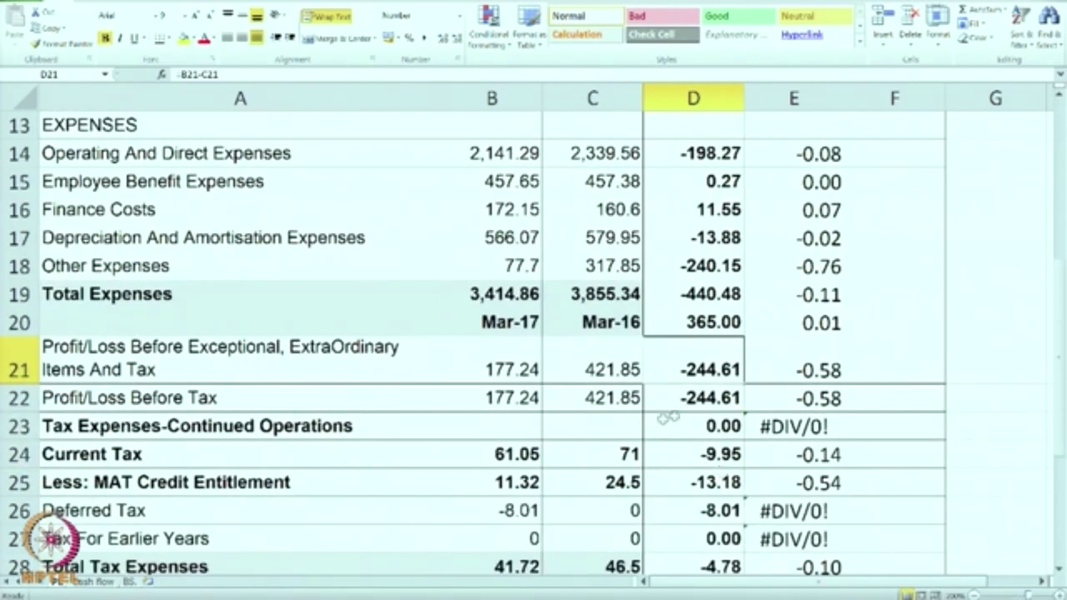
scroll(698, 468, down, 1)
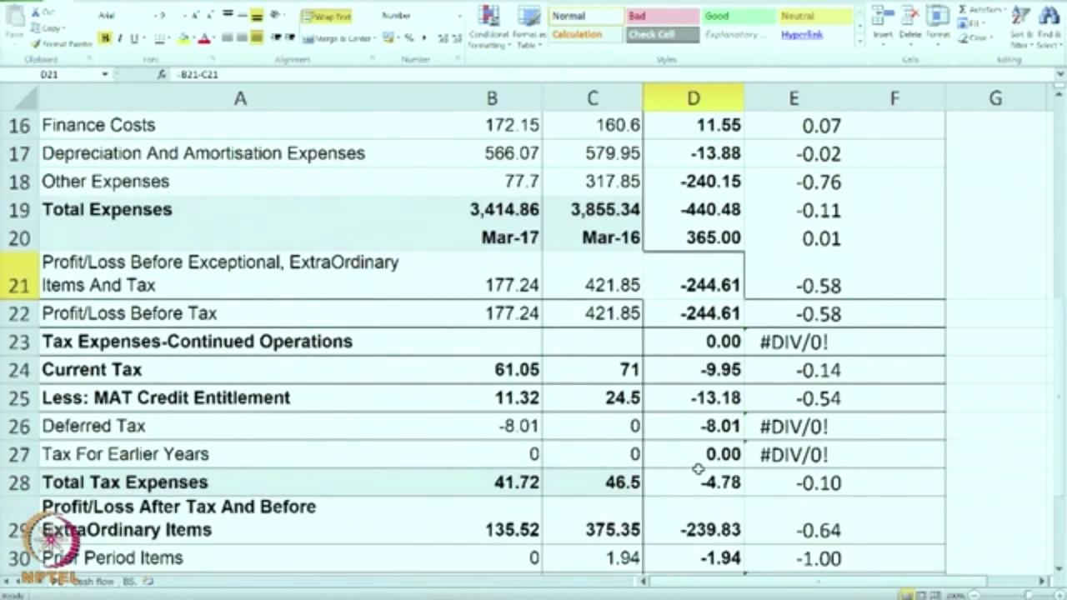
click(585, 376)
click(510, 377)
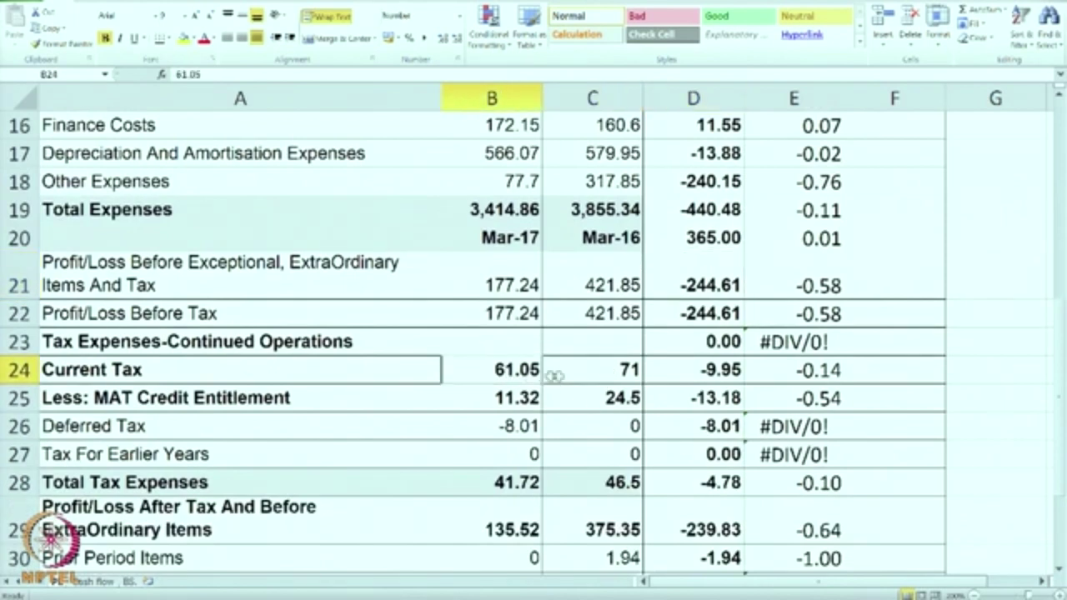
click(630, 371)
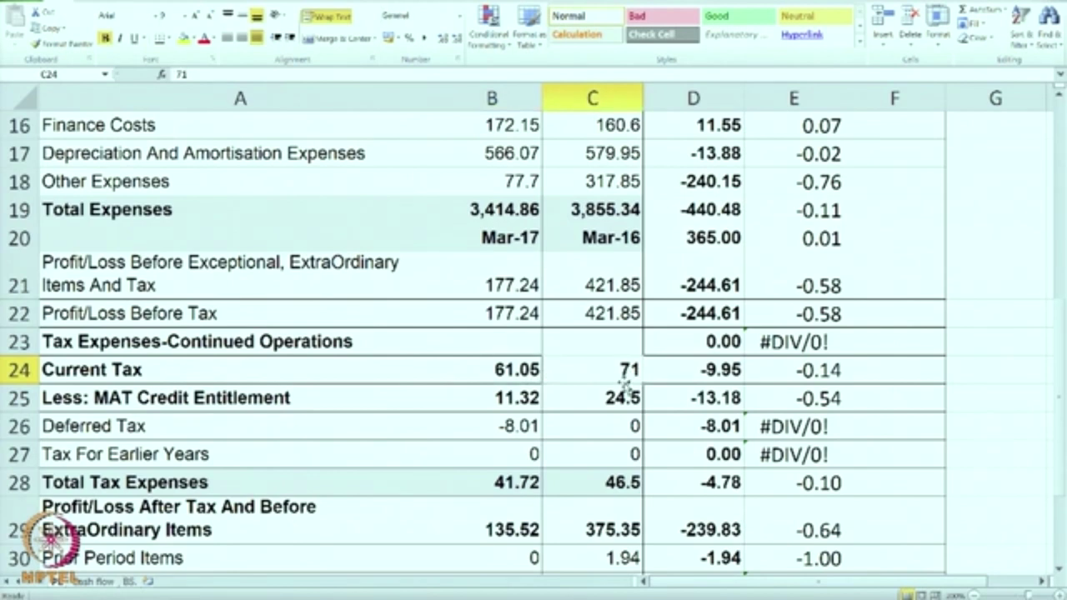
click(512, 377)
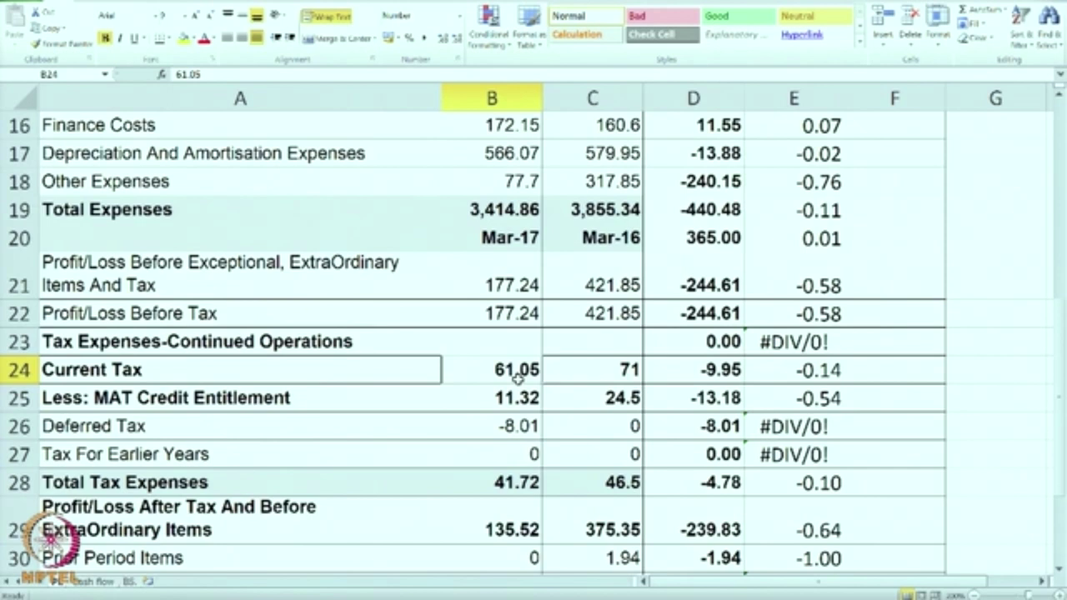
click(586, 371)
click(491, 367)
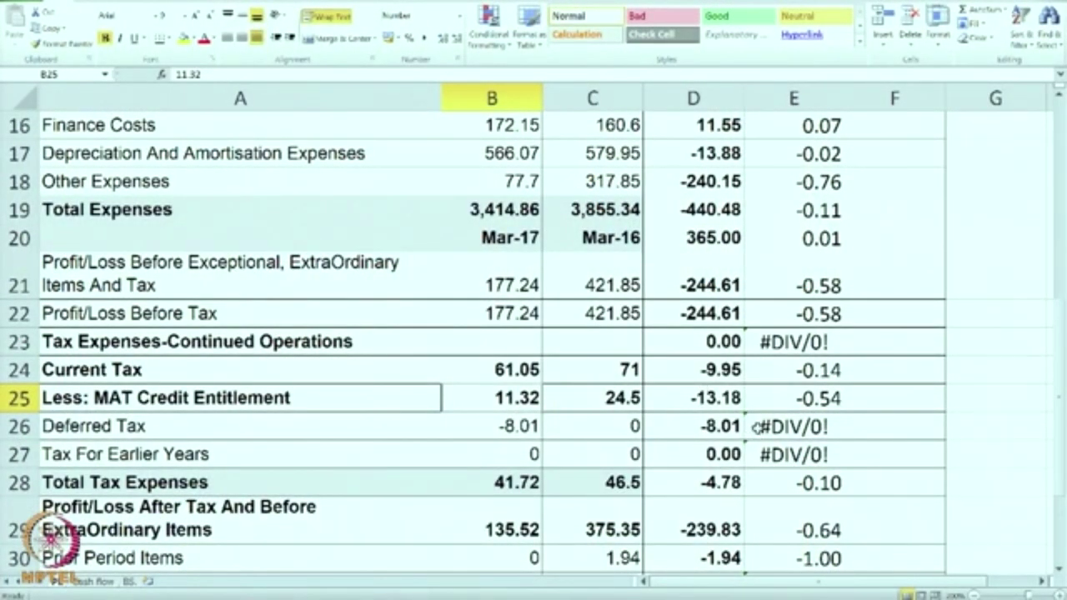
Clear the relative change formulas from E26 and E27 for Deferred Tax and Tax For Earlier Years
drag(759, 426, 775, 456)
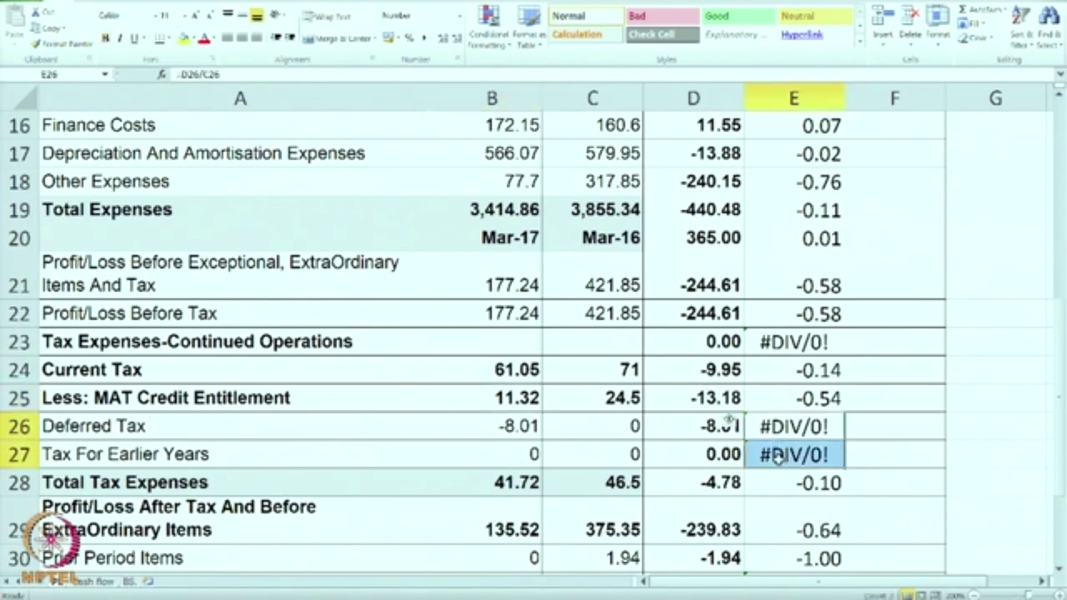
key(BackSpace)
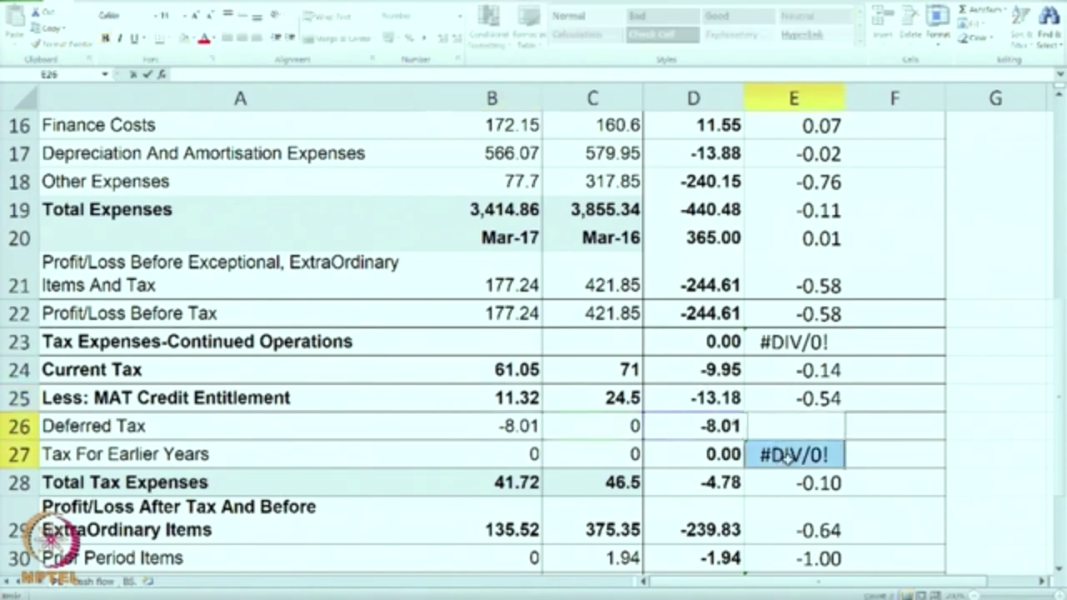
click(870, 465)
click(821, 455)
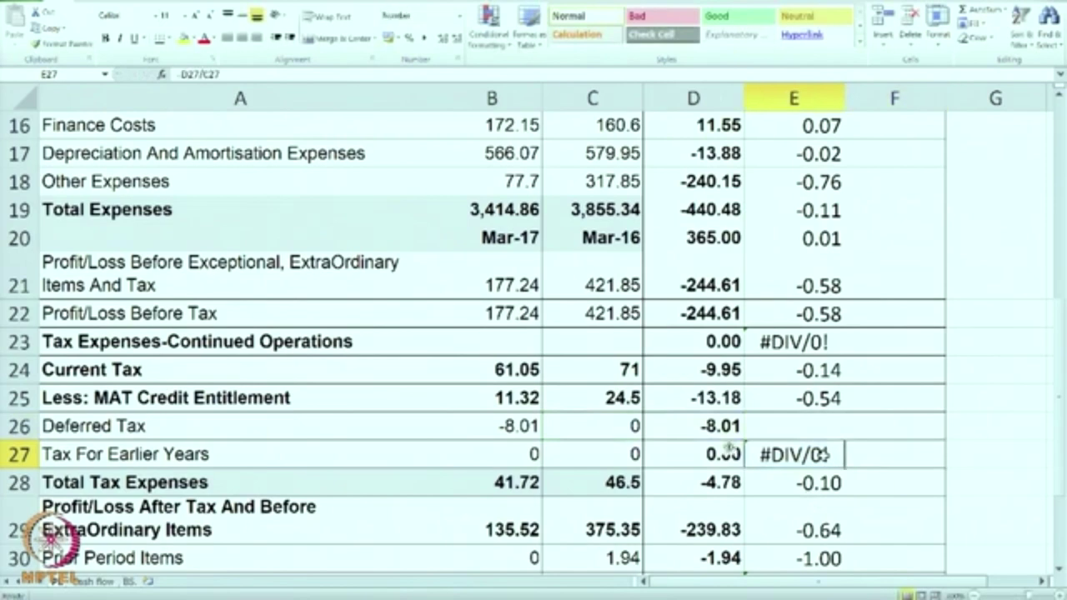
key(BackSpace)
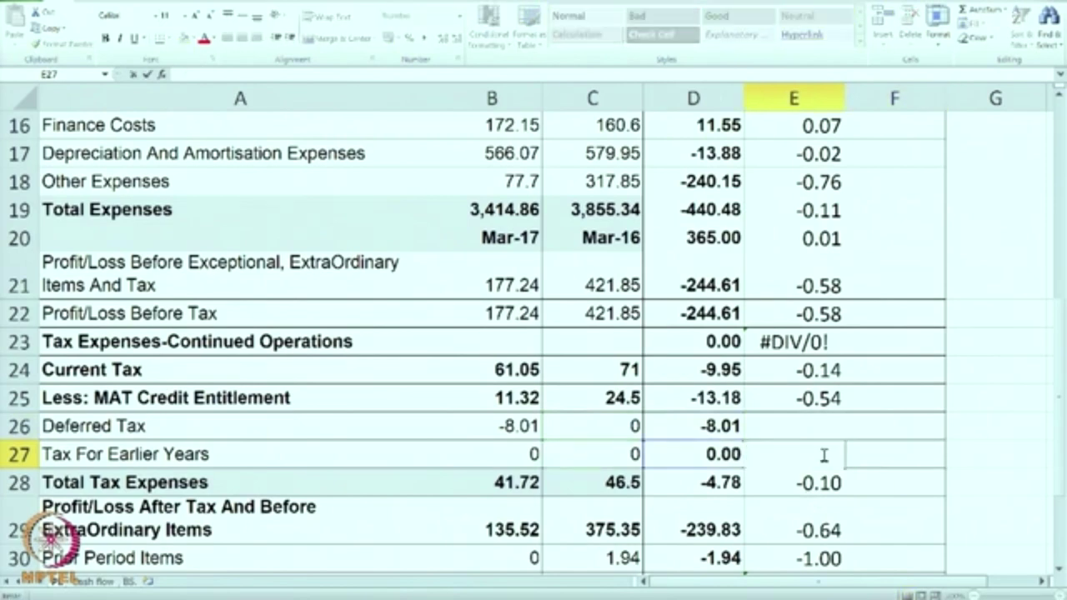
scroll(824, 454, down, 1)
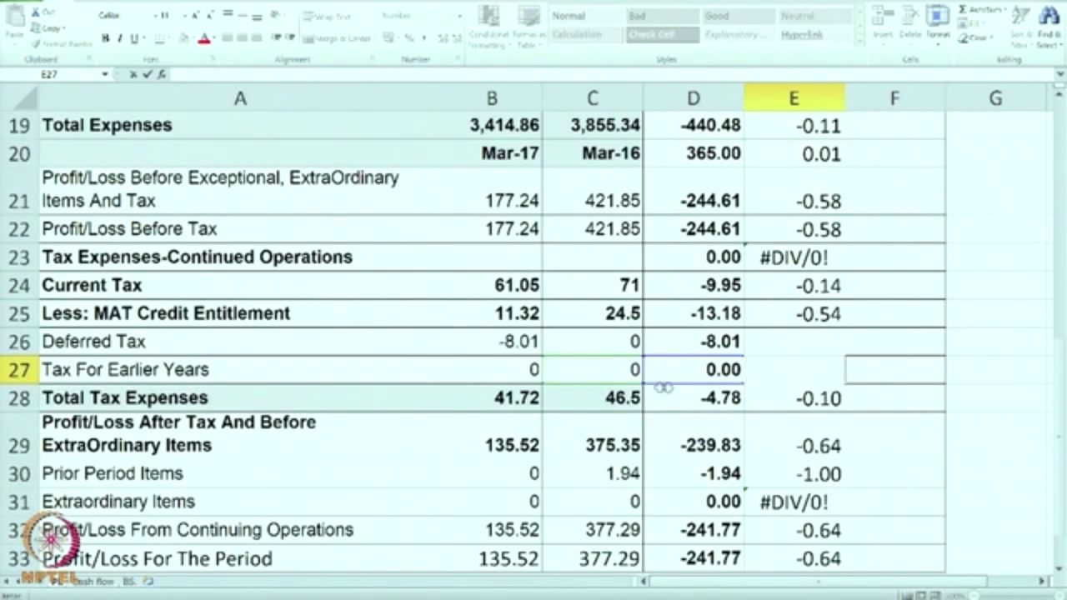
Examine both years' Total Tax Expenses and the Profit/Loss After Tax And Before ExtraOrdinary Items, including its relative change
click(602, 402)
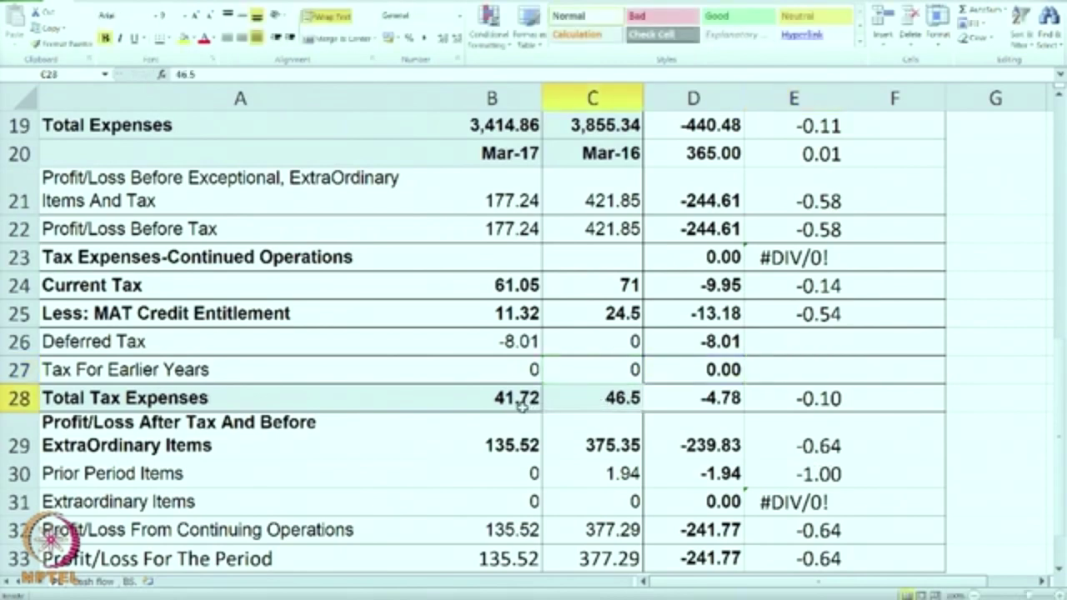
click(519, 402)
click(551, 398)
click(527, 398)
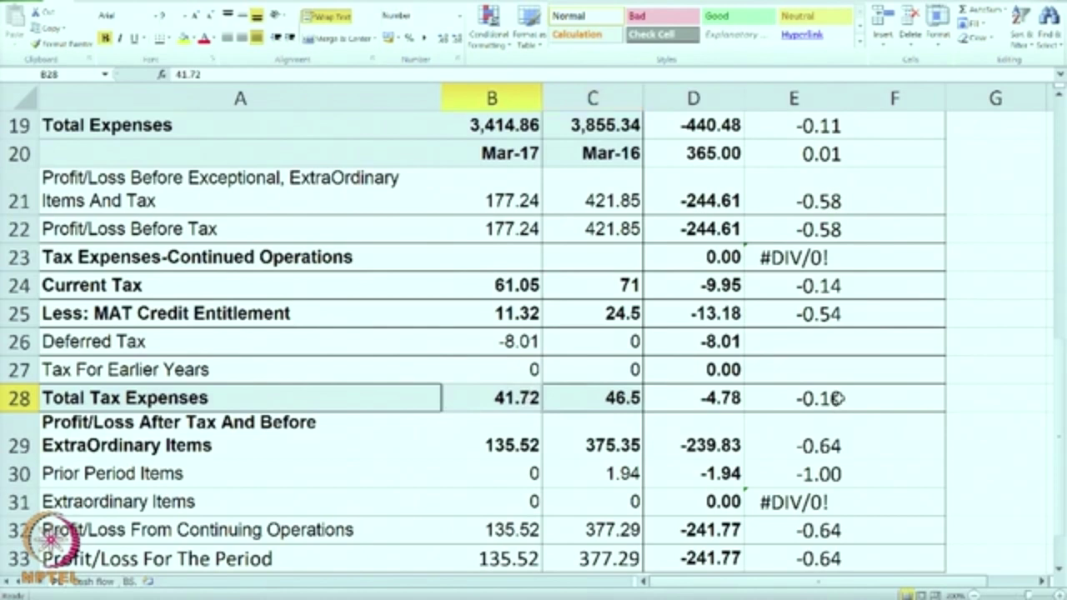
scroll(838, 400, down, 1)
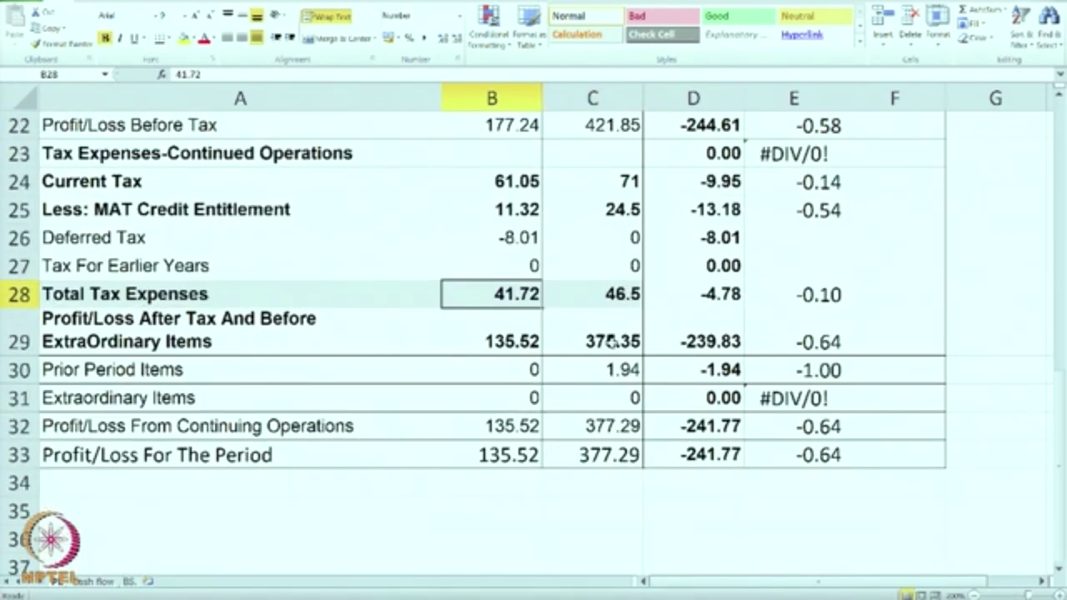
click(612, 342)
click(504, 346)
click(615, 343)
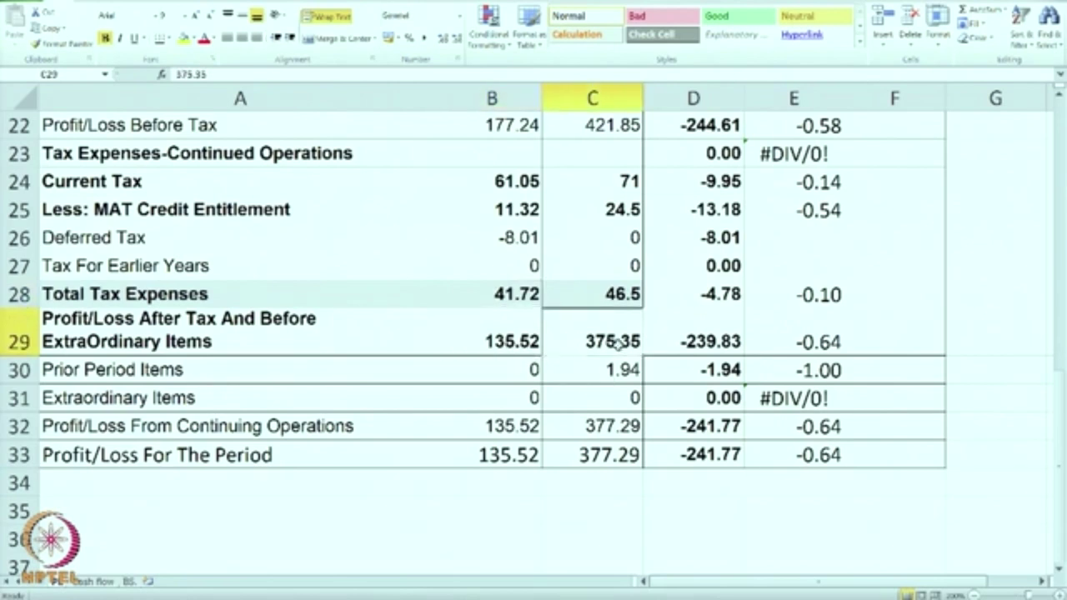
click(515, 342)
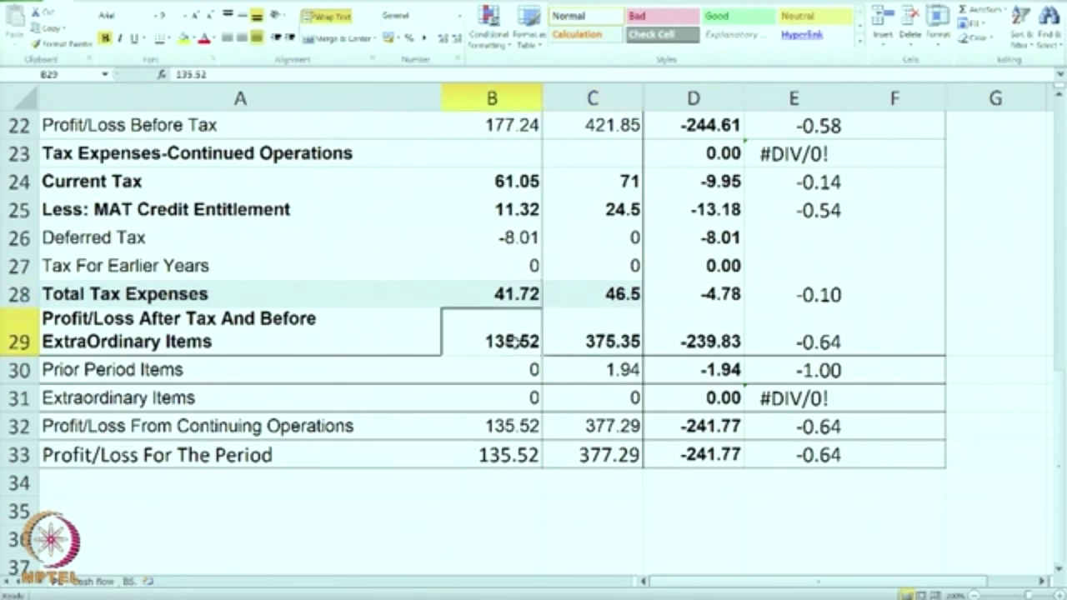
click(818, 345)
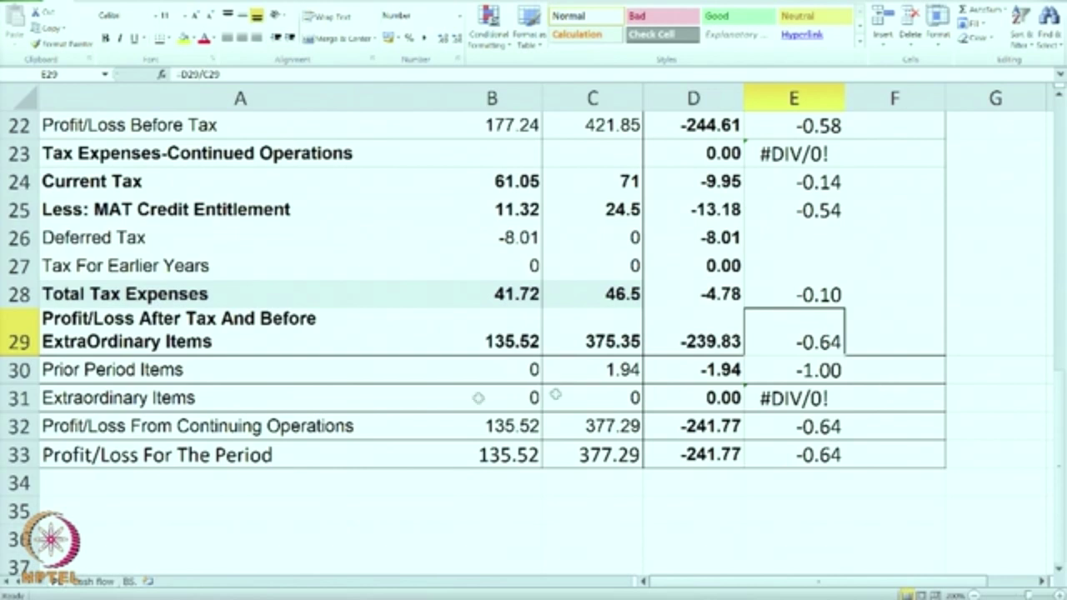
Clear the relative change formula from E31 for Extraordinary Items and check the difference and relative change for Profit/Loss From Continuing Operations
click(814, 399)
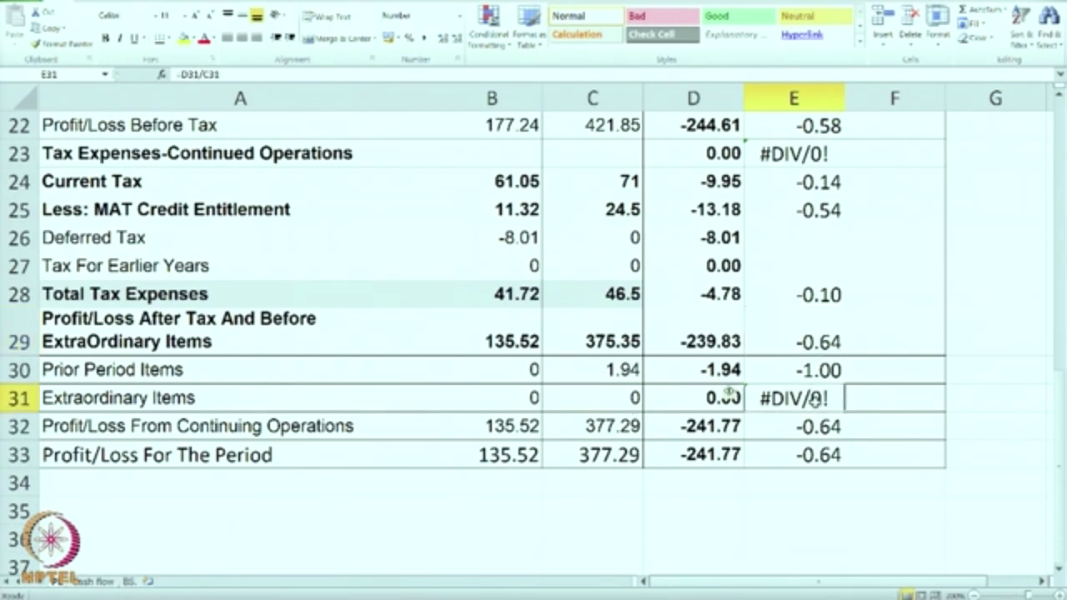
key(BackSpace)
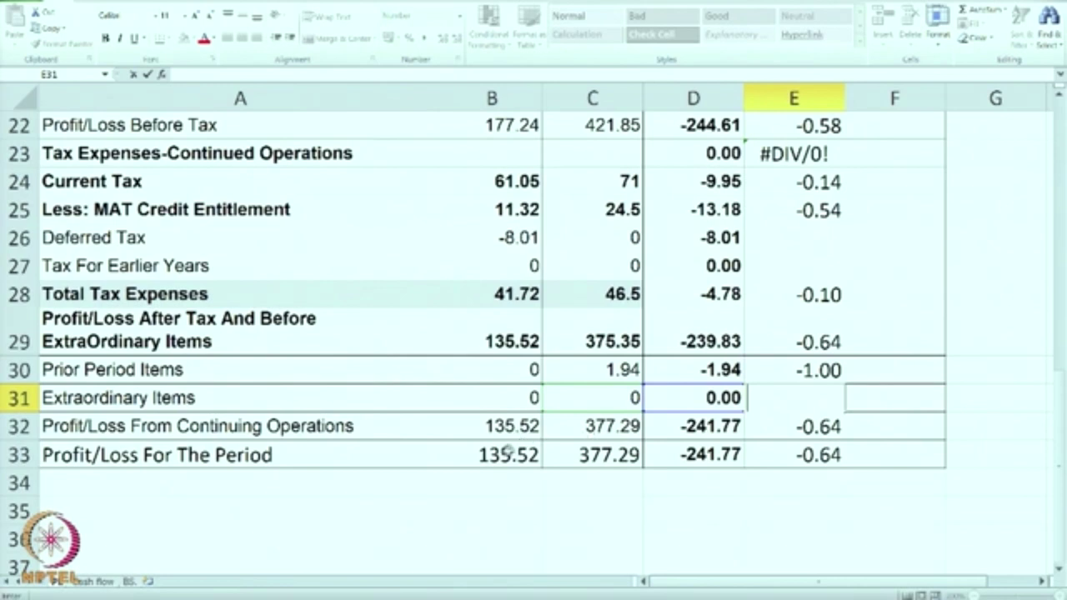
click(696, 428)
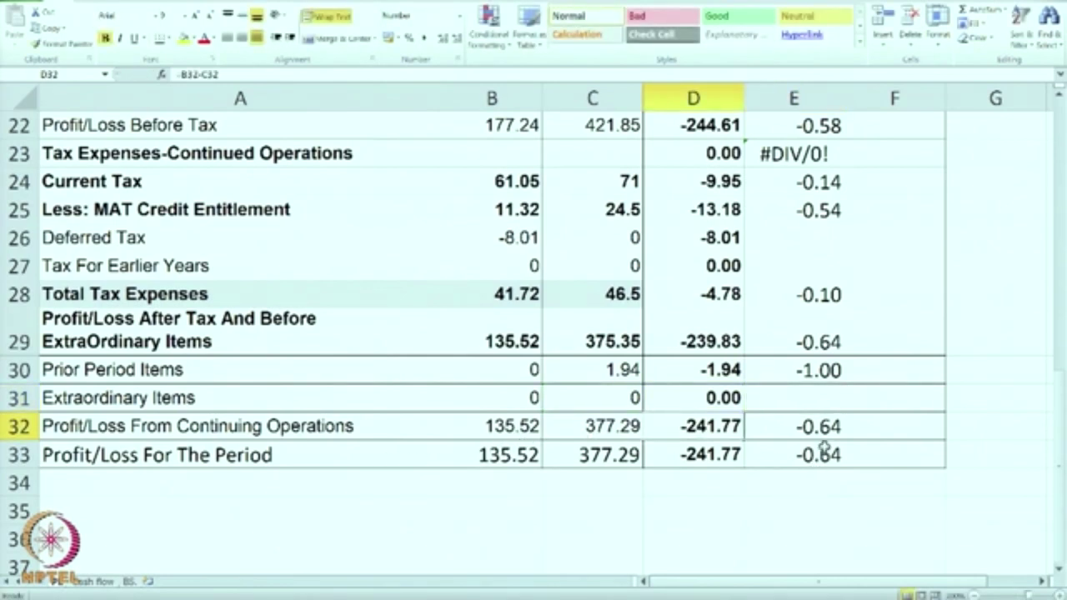
click(823, 429)
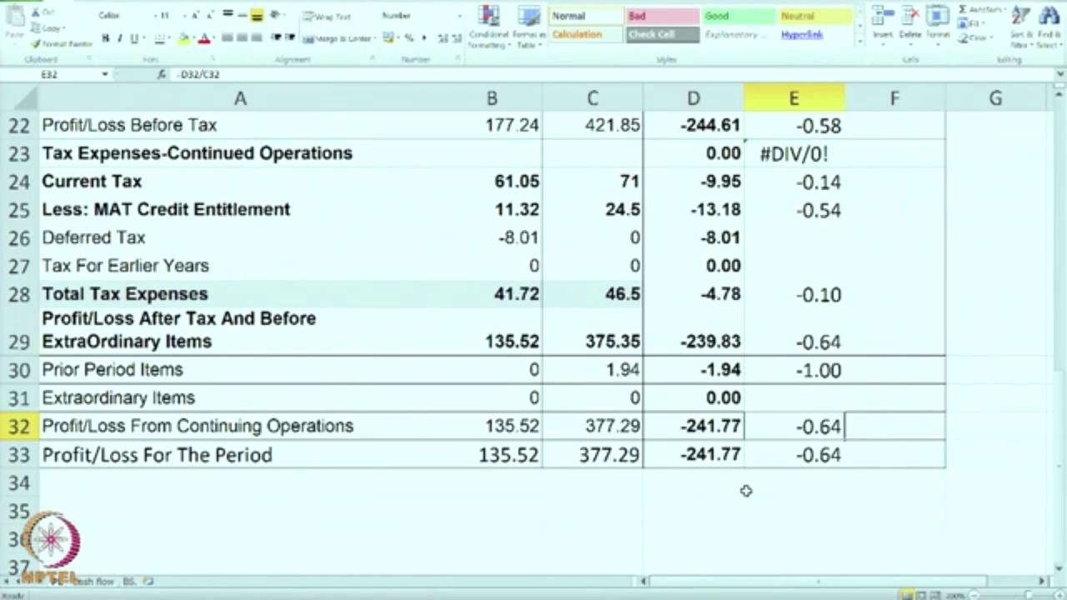
Open the balance sheet worksheet and enter the heading "change" in D2, beside the Mar-16 column
scroll(745, 491, up, 7)
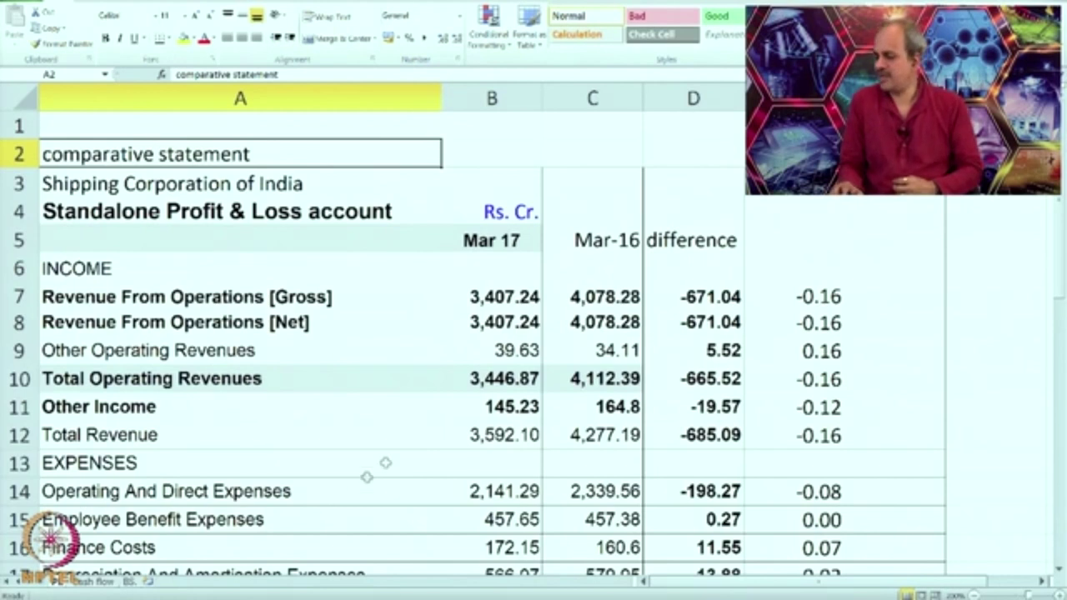
click(126, 582)
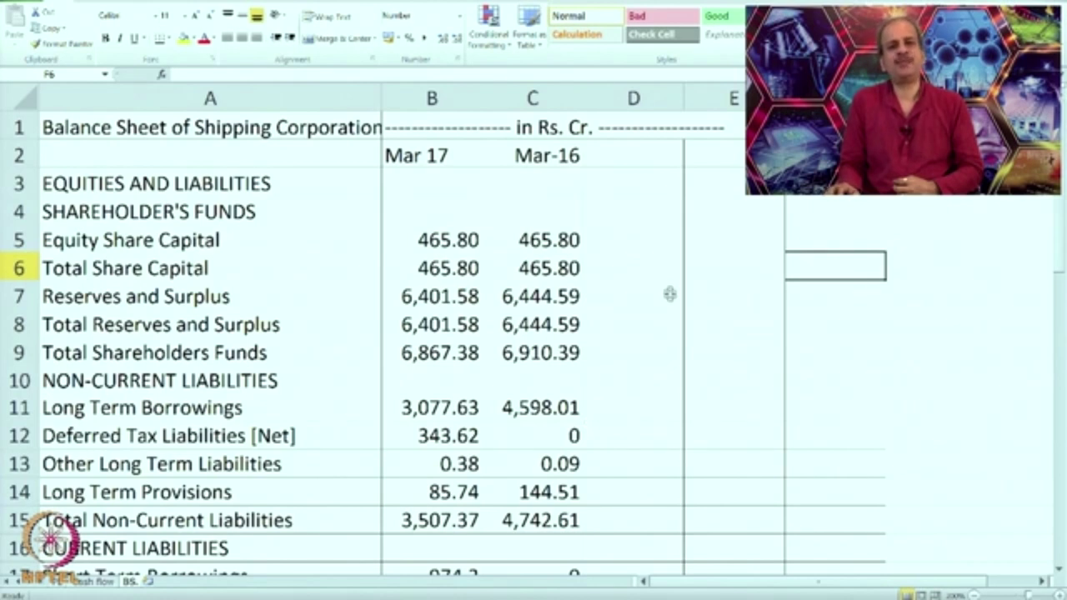
click(632, 244)
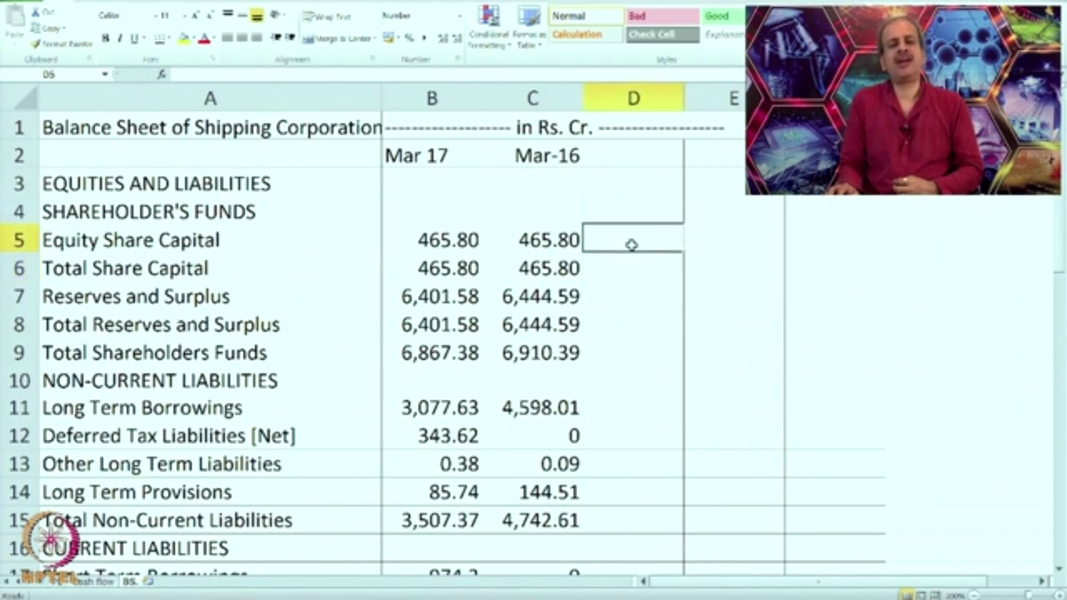
click(639, 154)
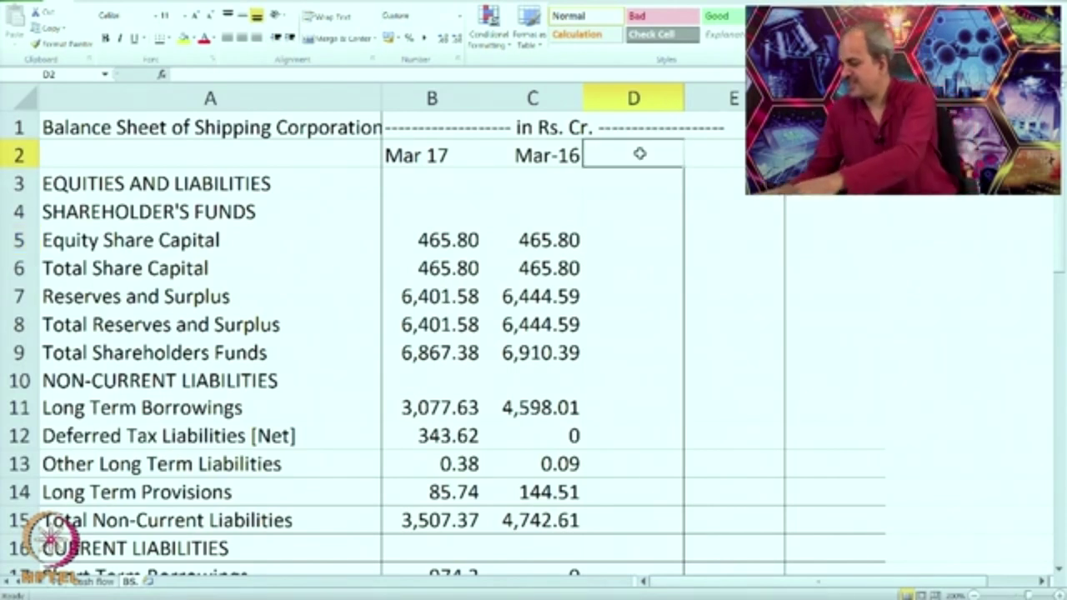
text(change)
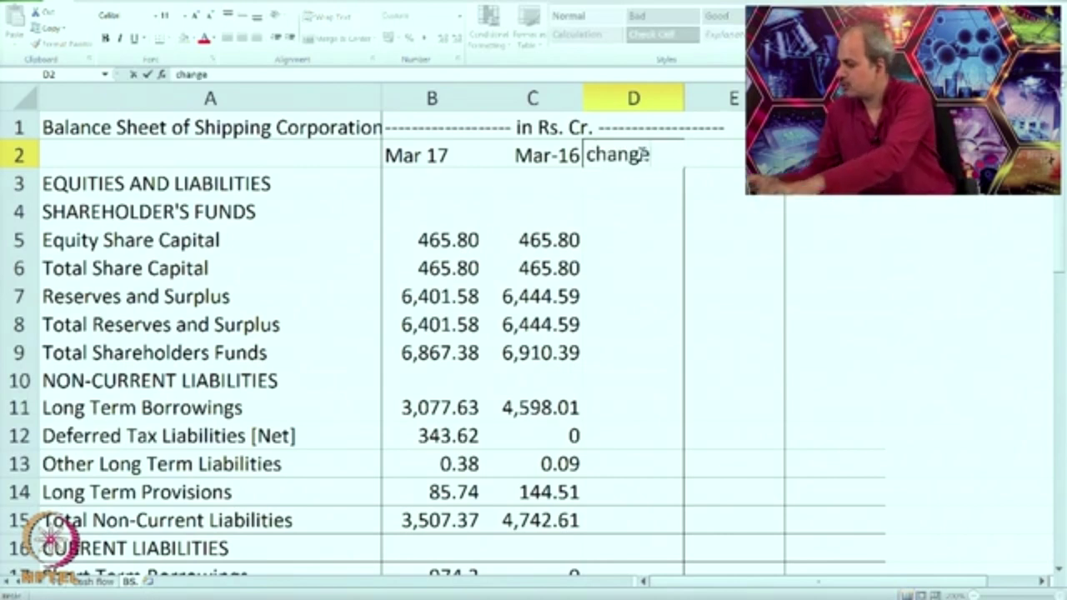
key(Tab)
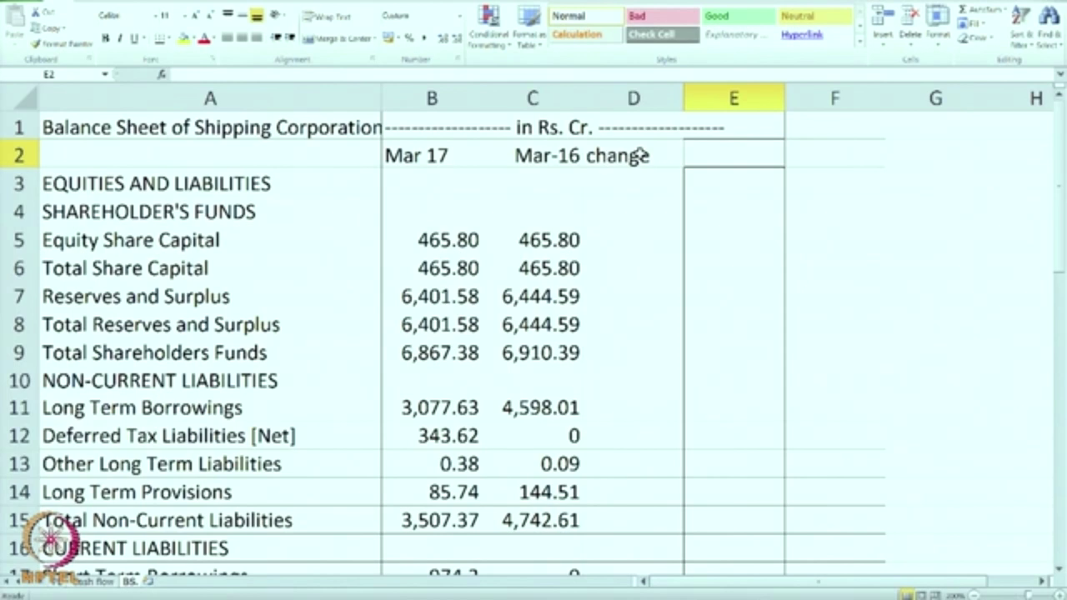
Enter the heading "% change" in E2, beside the change column
text(%)
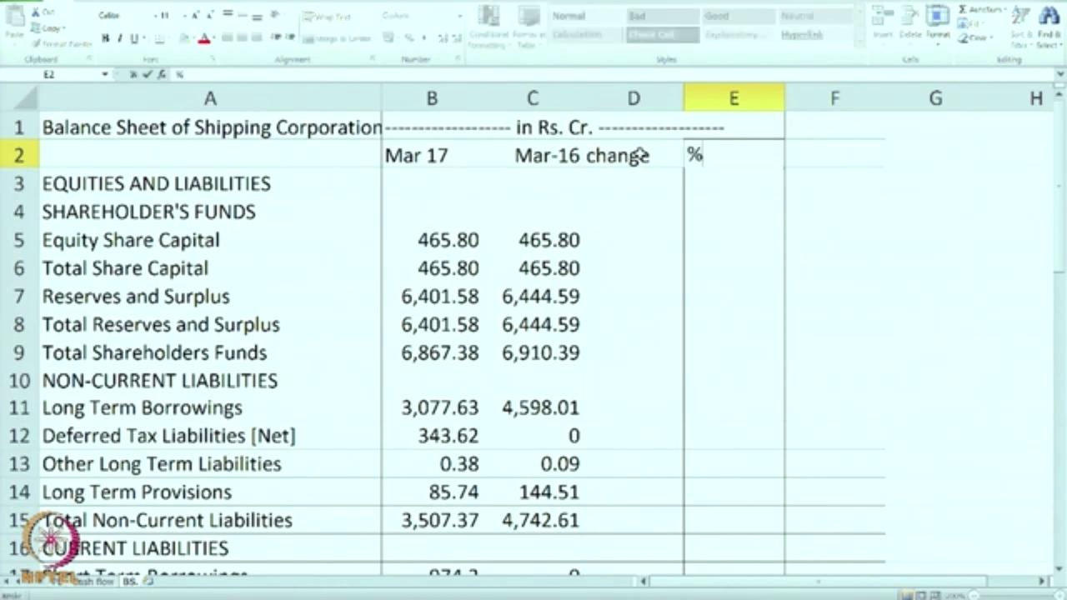
text( change)
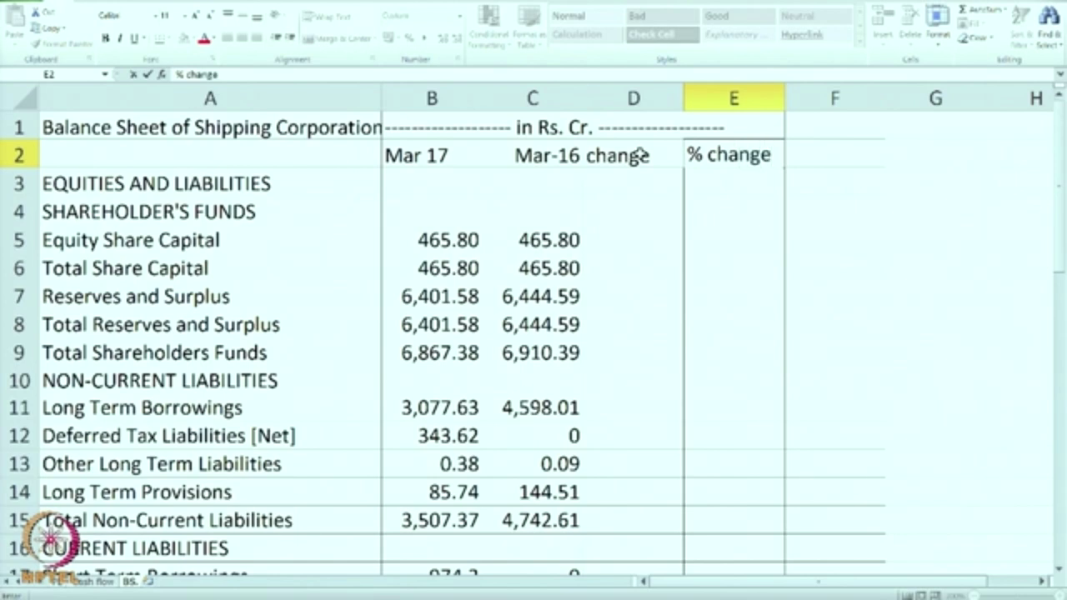
key(Return)
Enter the formula =B5-C5 in D5 to calculate the change in Equity Share Capital from Mar-16 to Mar 17
click(619, 232)
text(=)
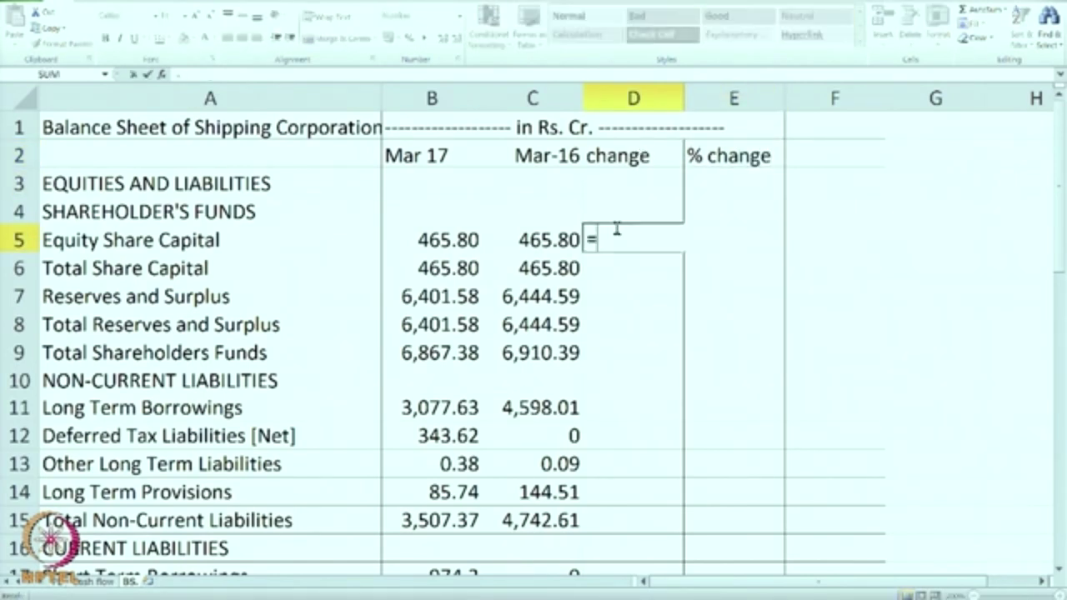
key(Left)
key(Left)
key(Left)
key(Right)
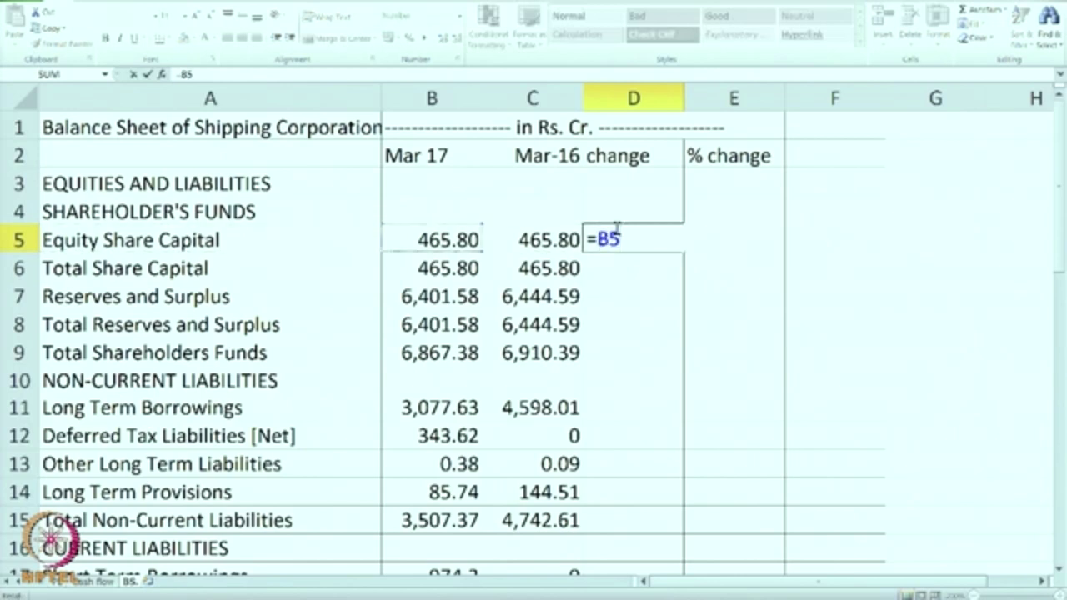
key(Left)
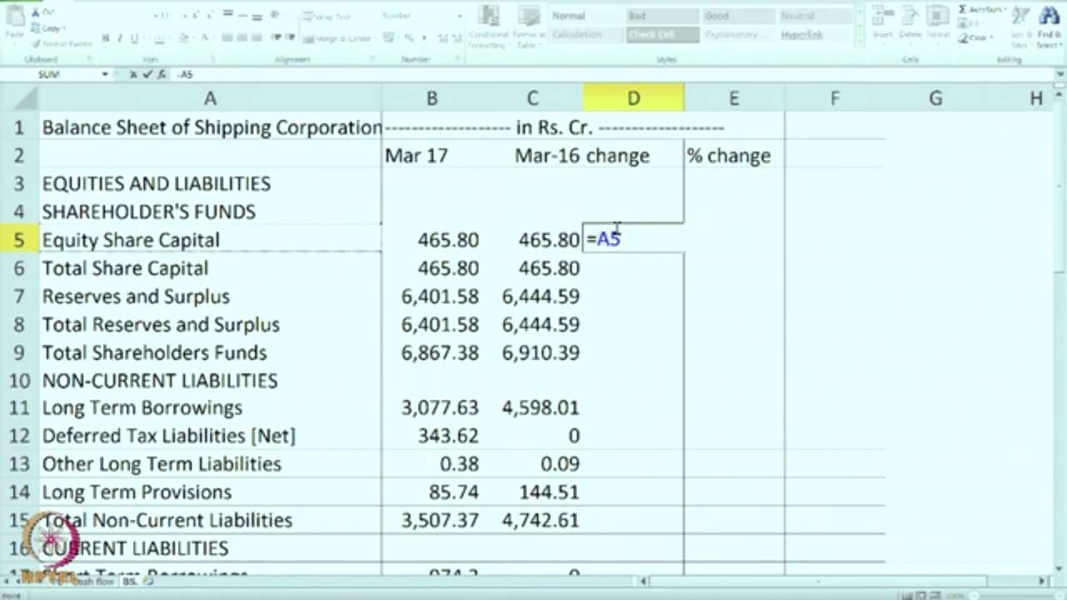
click(465, 235)
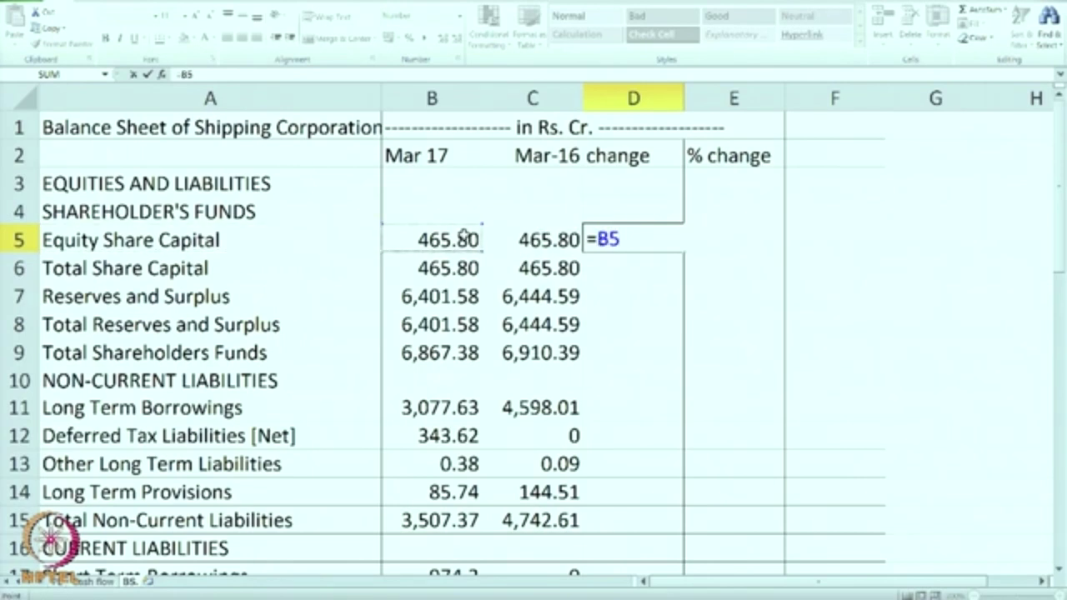
text(-)
click(516, 242)
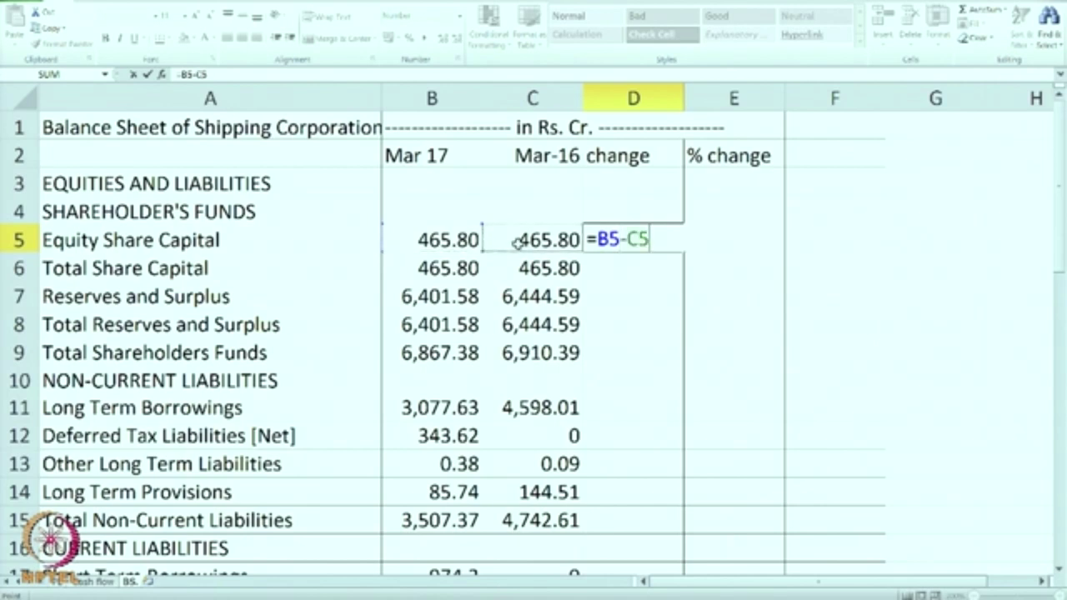
key(Return)
Enter the formula =D5/C5 in E5 to calculate the relative change in Equity Share Capital
click(604, 240)
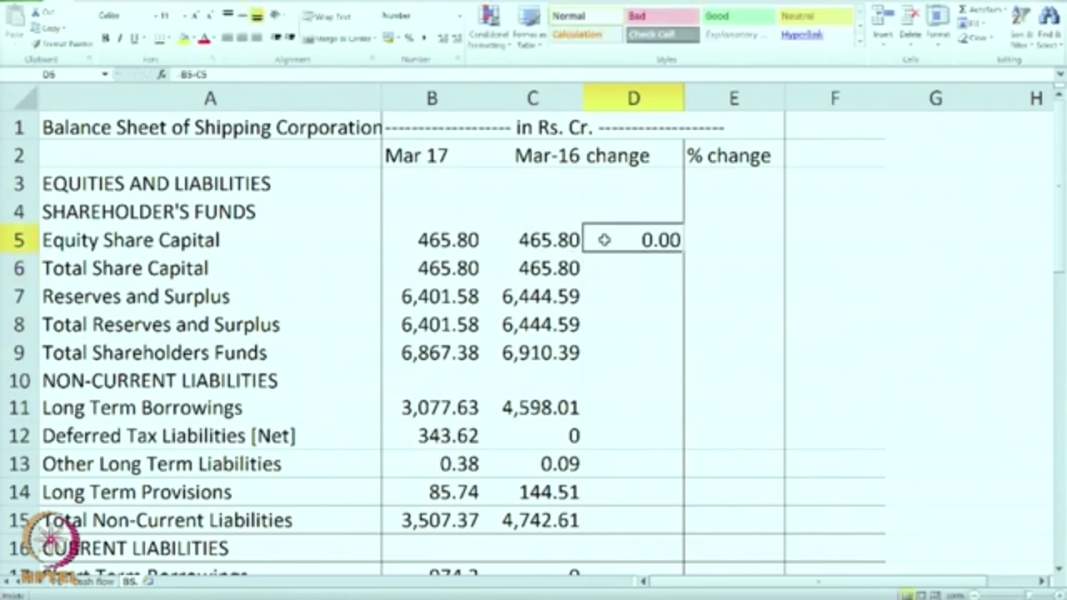
key(Right)
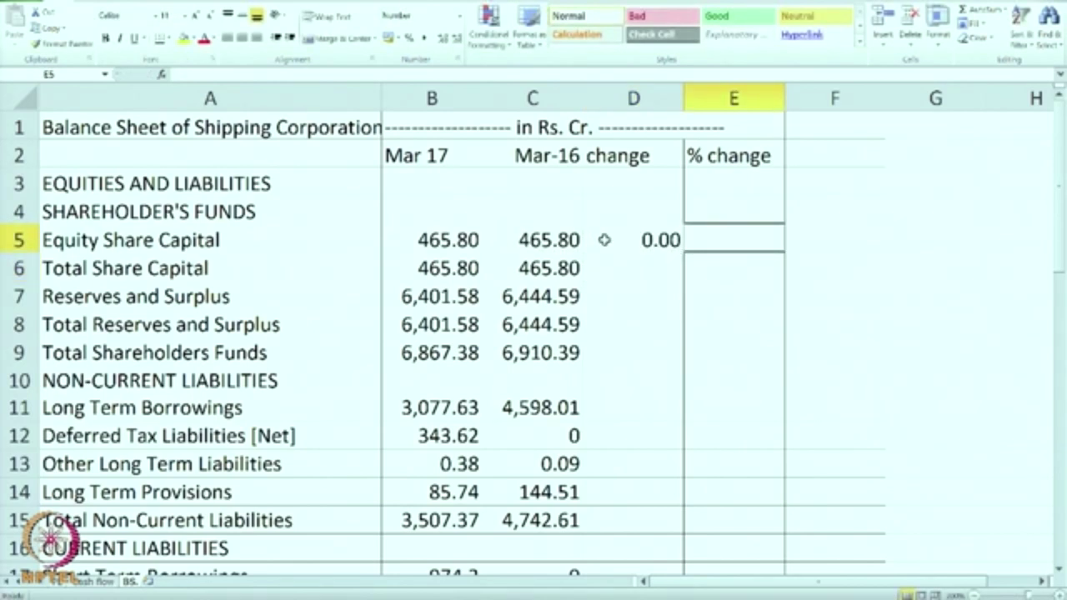
text(=)
click(604, 240)
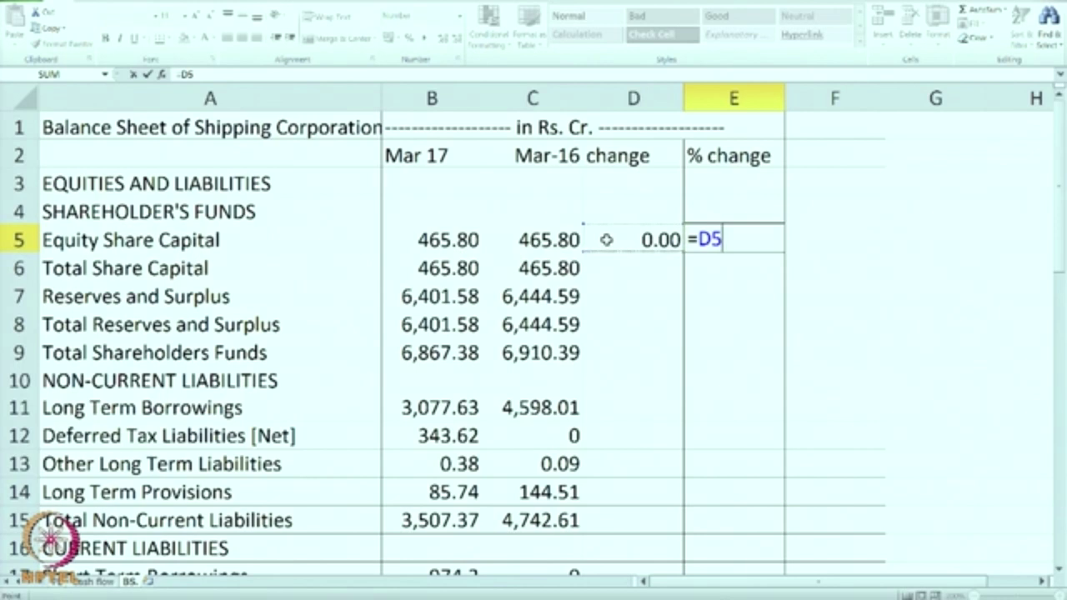
text(/)
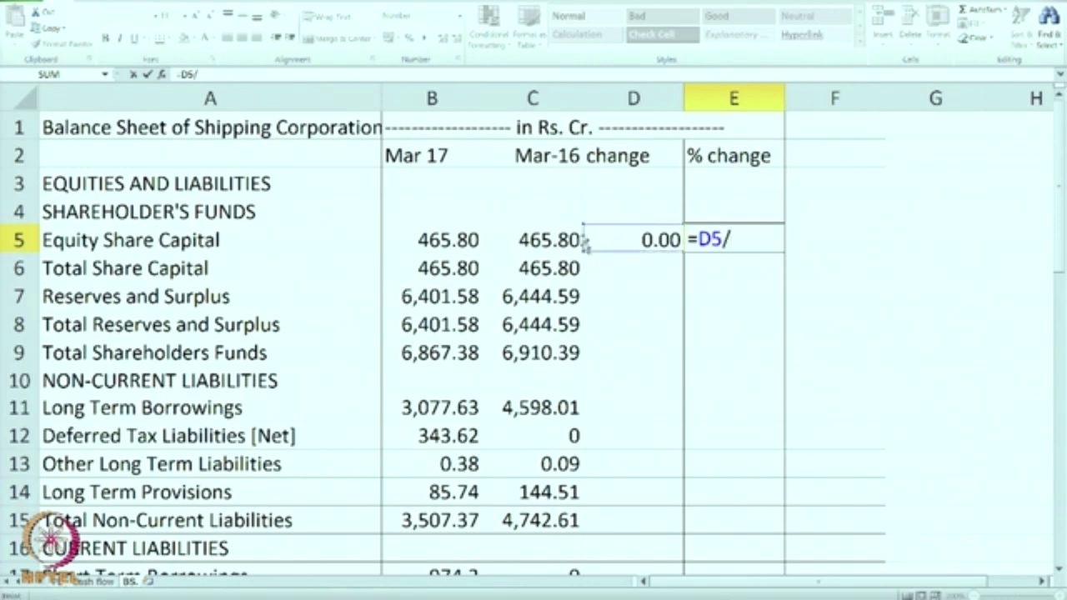
click(576, 239)
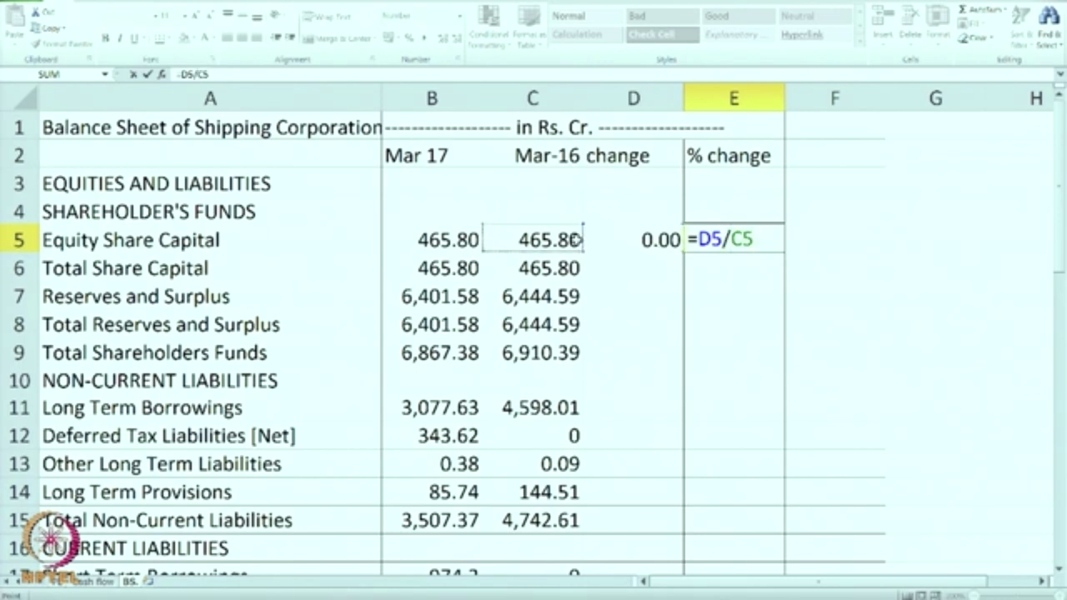
key(Return)
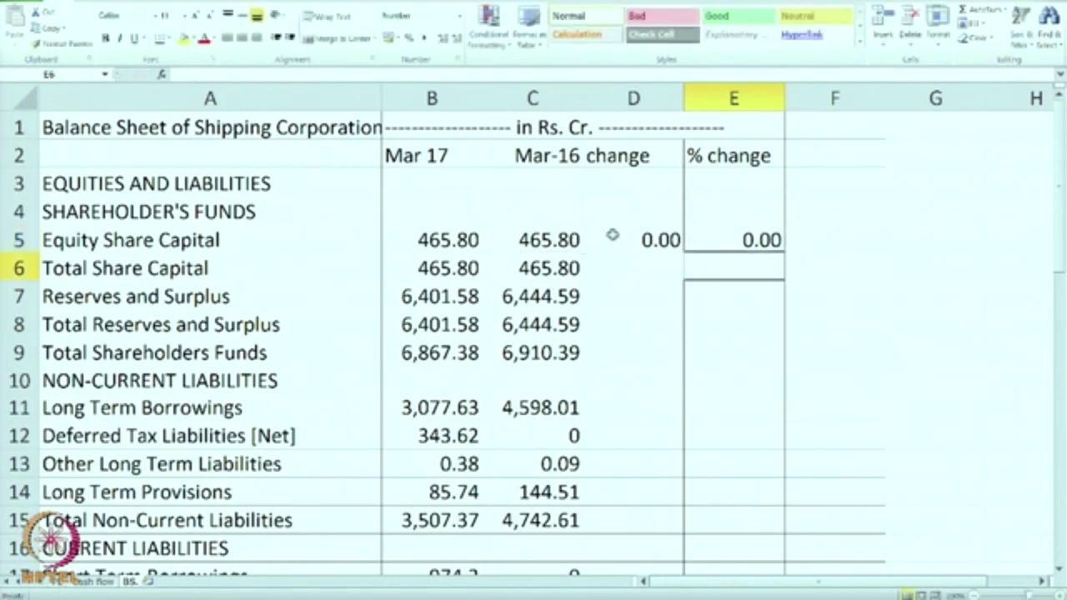
Fill the formulas in D5:E5 down through row 43, Total Assets
click(667, 236)
drag(667, 236, 705, 235)
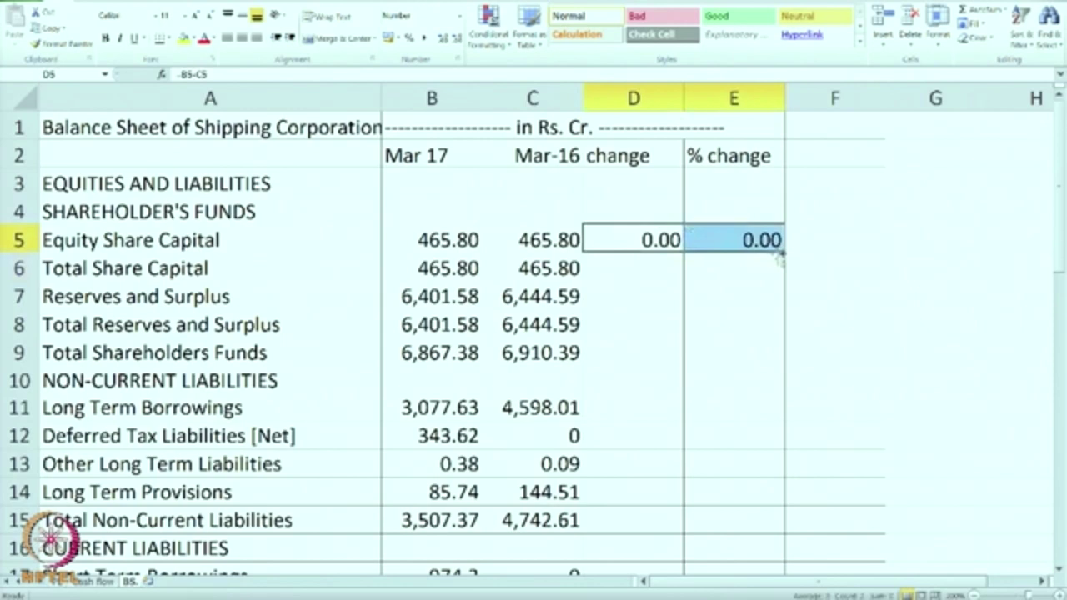
drag(783, 254, 761, 545)
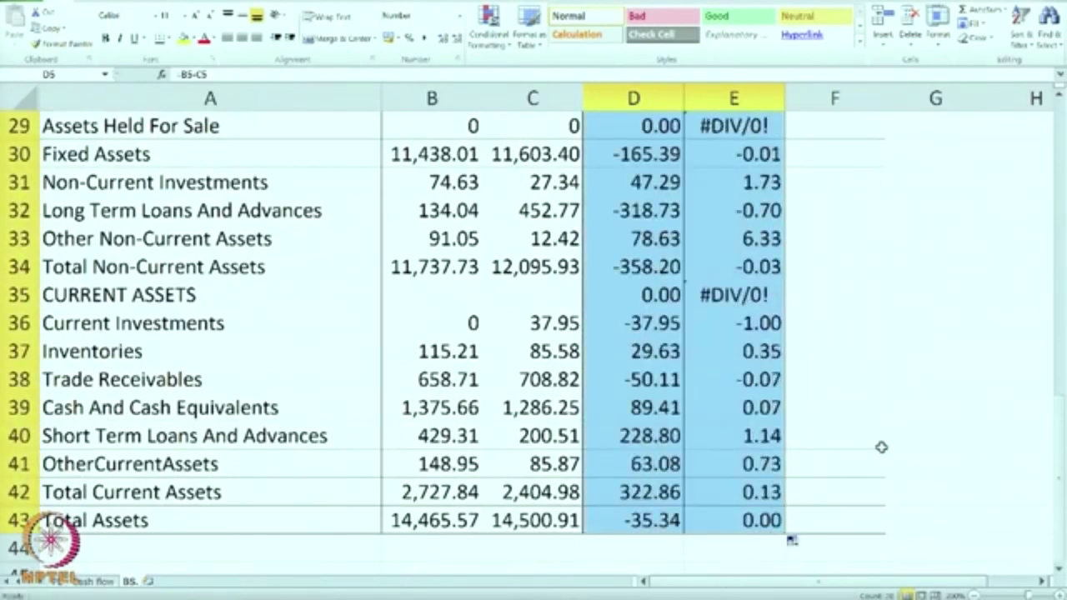
scroll(880, 447, up, 9)
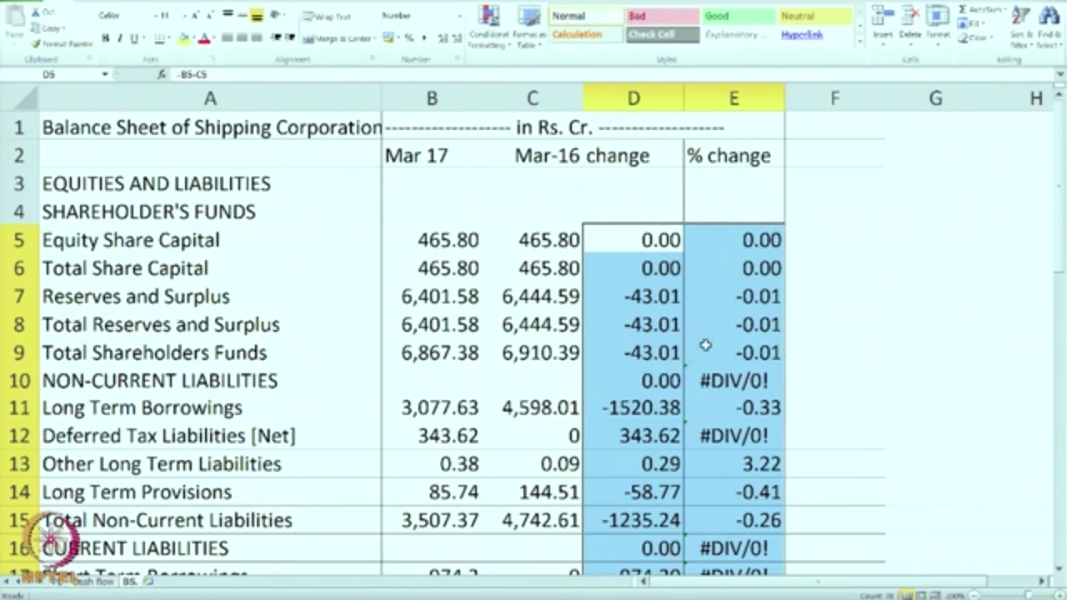
Examine the change in Equity Share Capital and compare both years' Reserves and Surplus, including its change and % change
click(542, 248)
click(649, 241)
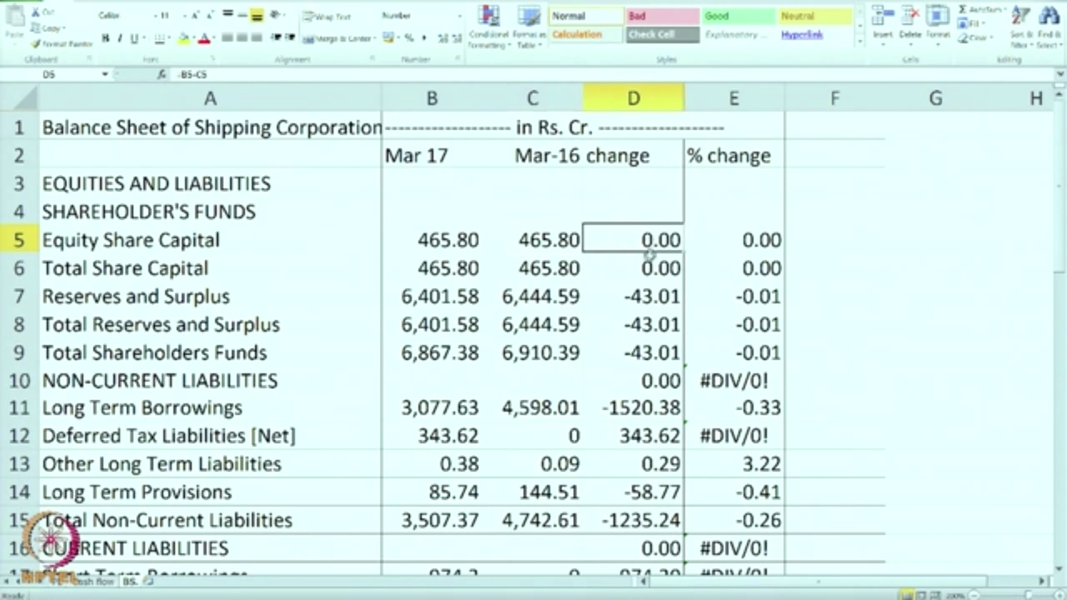
click(542, 304)
click(431, 302)
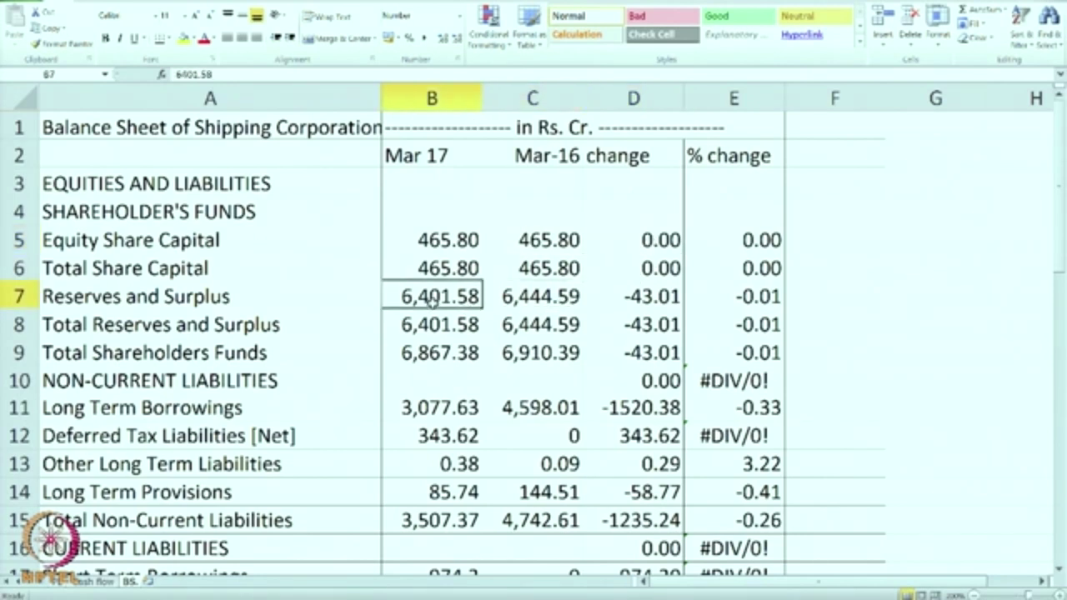
click(659, 296)
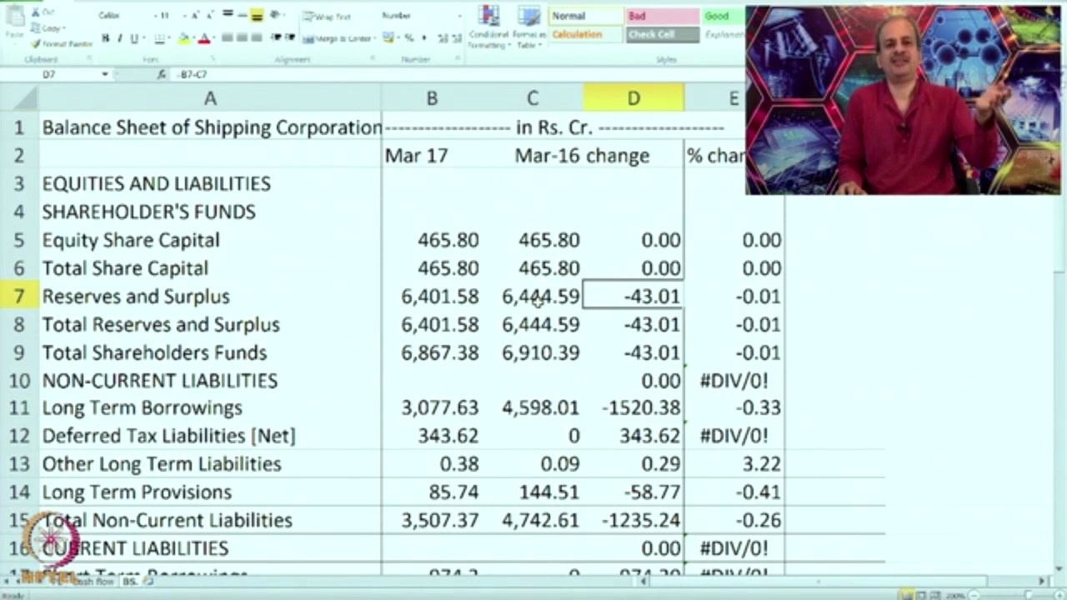
click(548, 303)
click(452, 299)
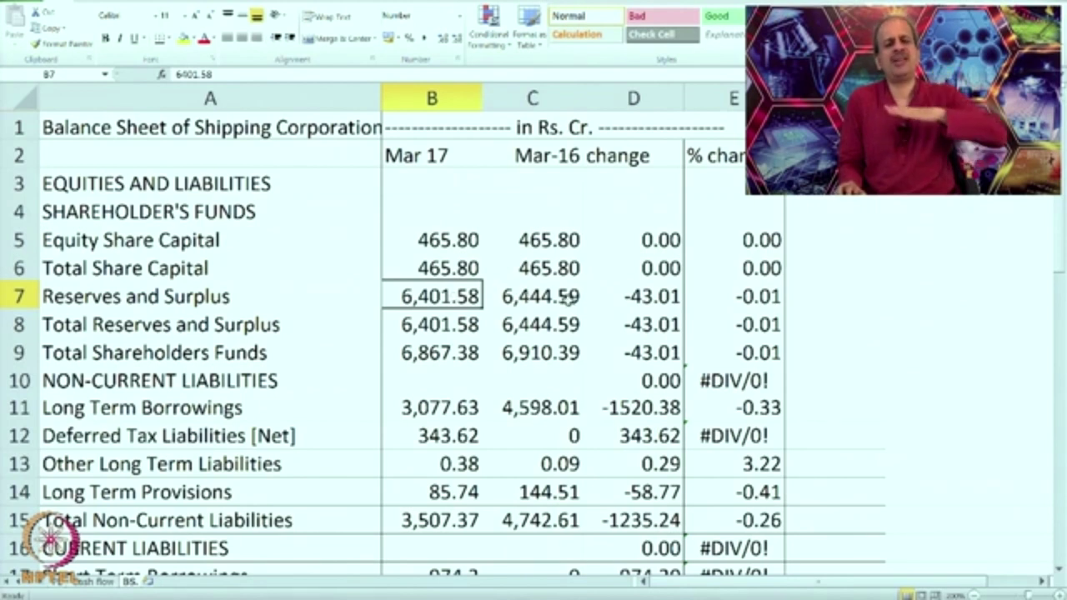
click(531, 268)
click(534, 303)
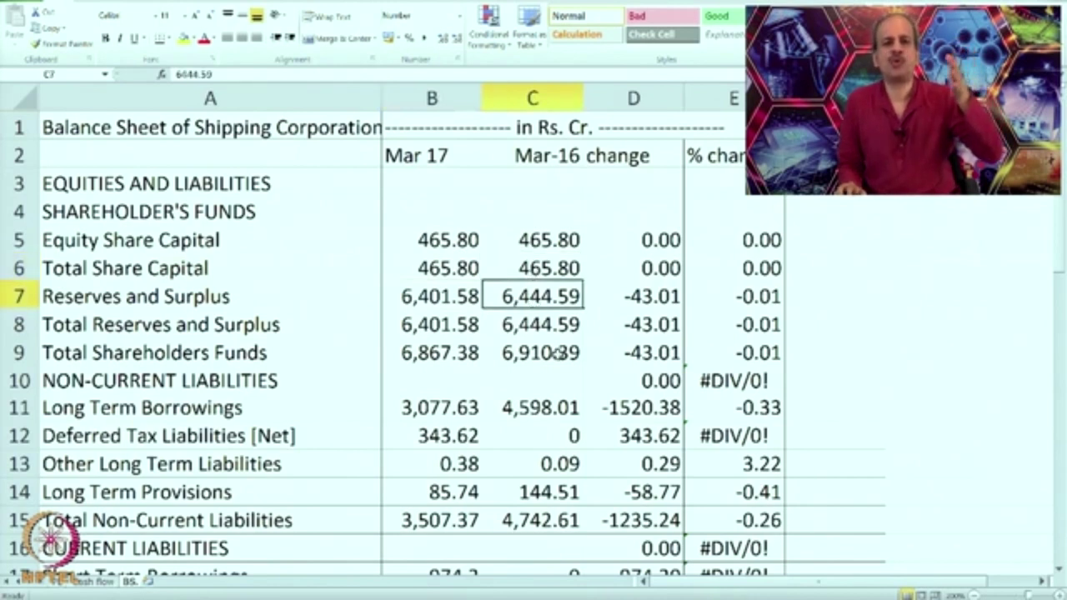
click(454, 291)
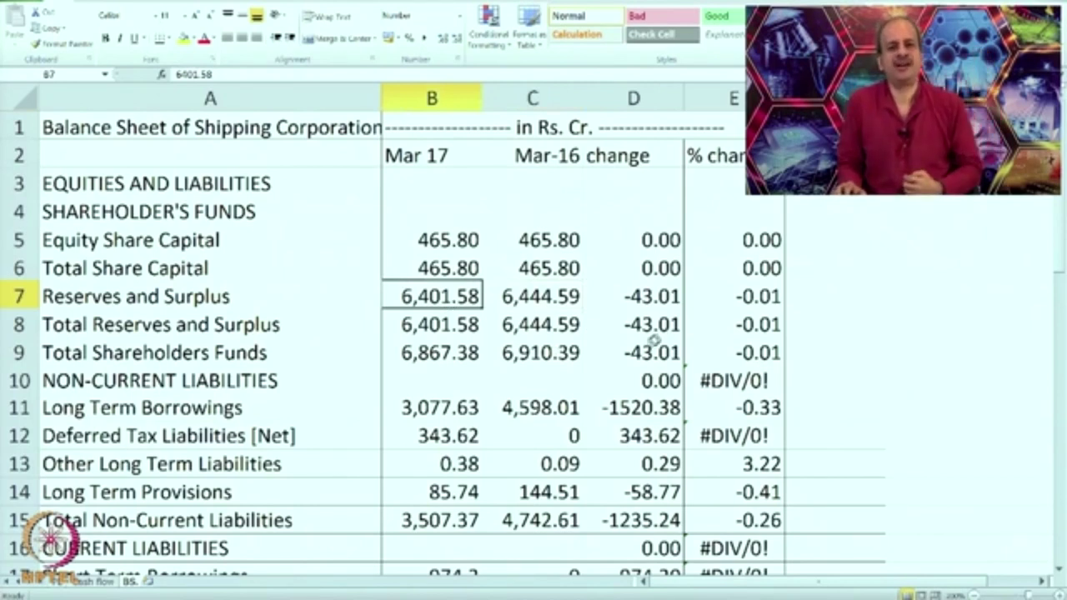
click(738, 305)
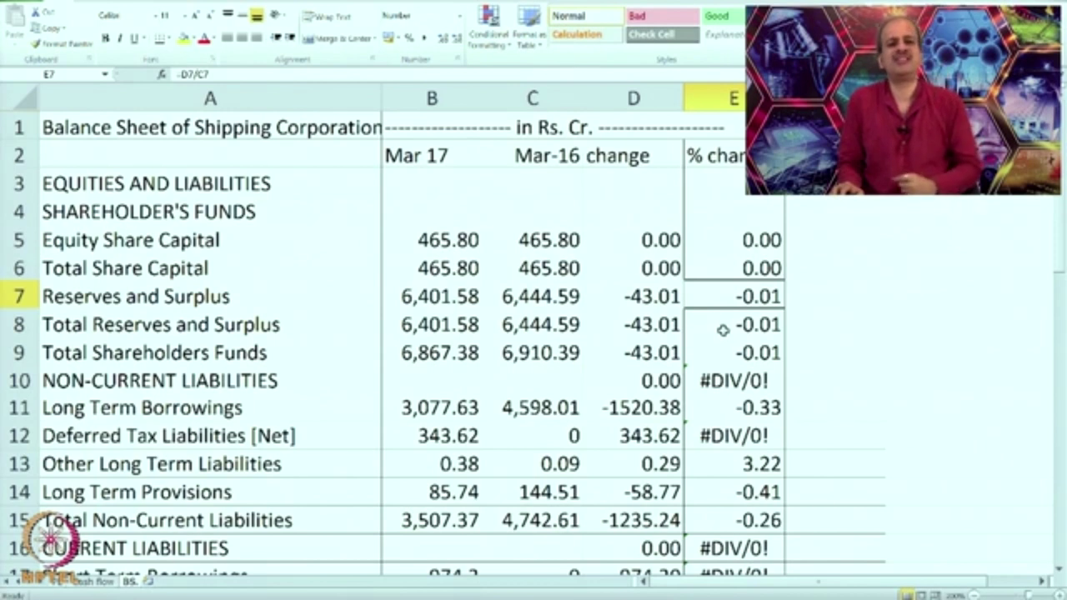
Compare Total Shareholders Funds for Mar-16 and Mar 17 and check its % change
click(560, 352)
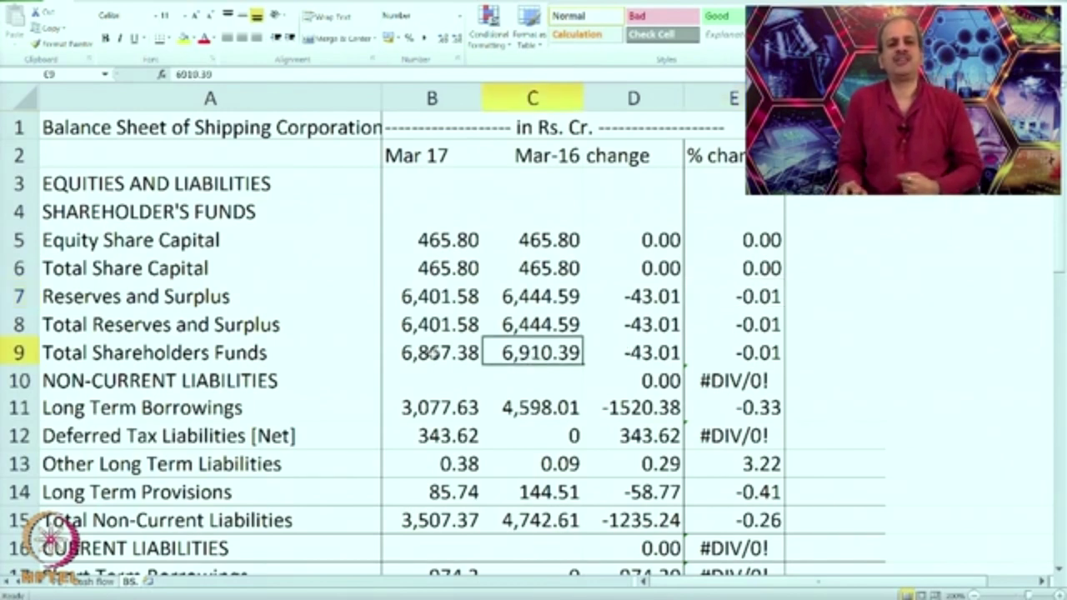
click(439, 357)
click(515, 354)
click(439, 351)
click(735, 353)
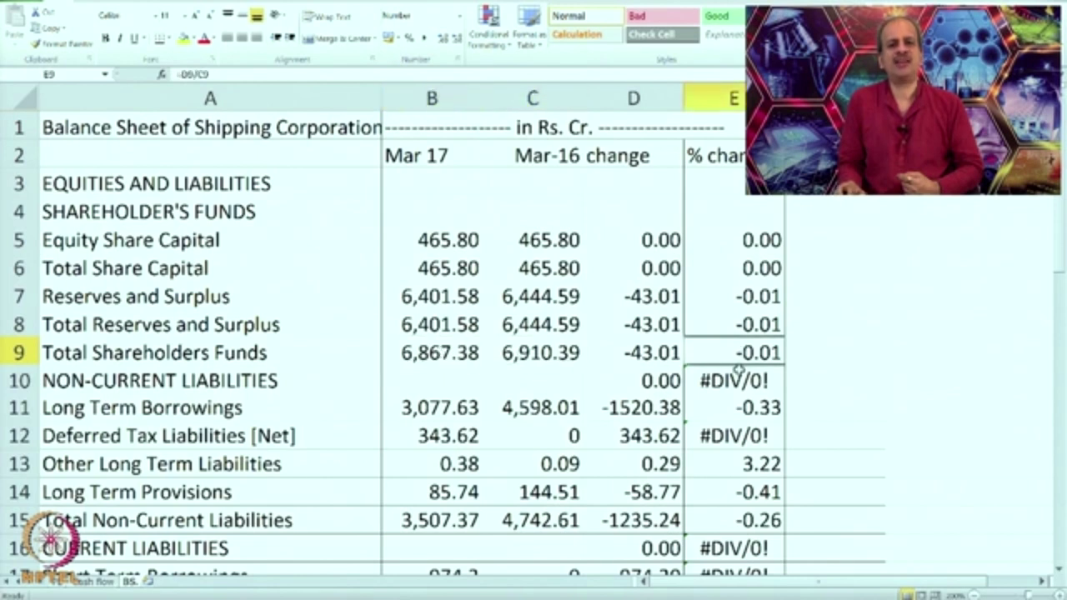
Clear the % change formula from E10 in the NON-CURRENT LIABILITIES heading row
click(732, 380)
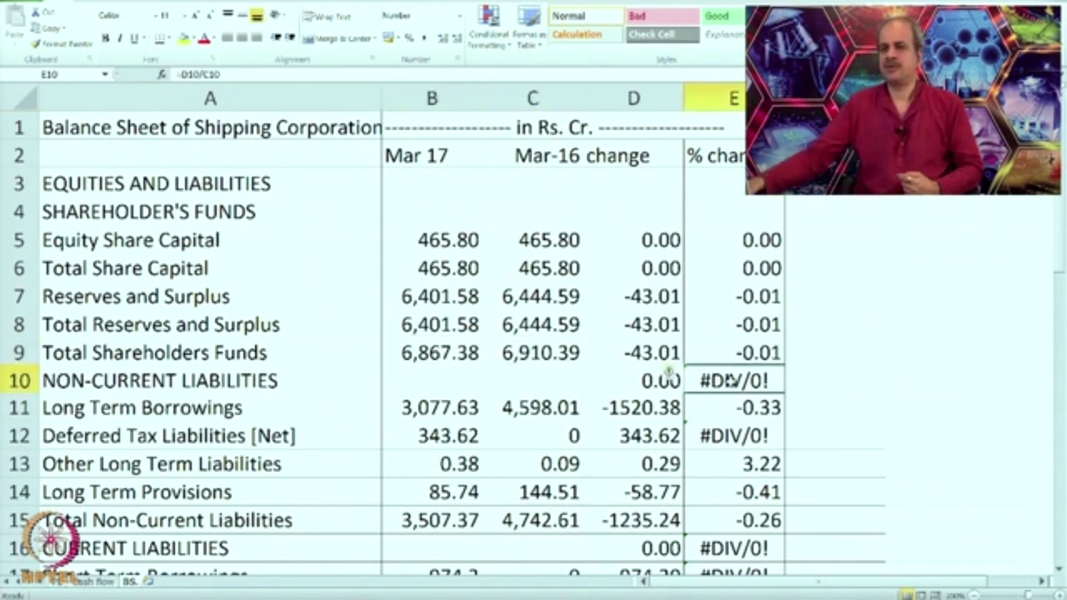
key(BackSpace)
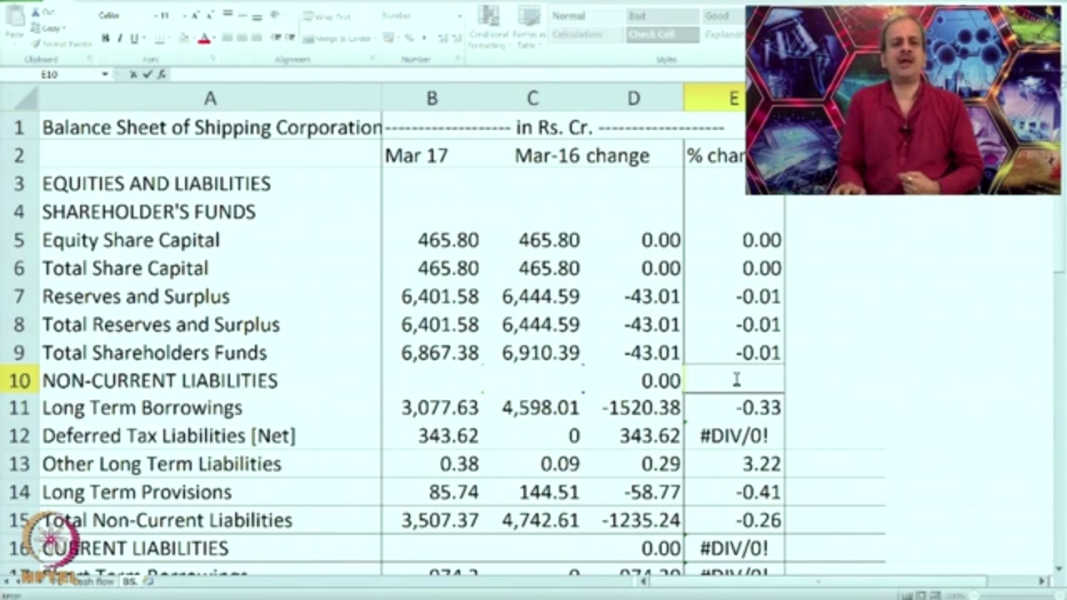
scroll(737, 379, down, 1)
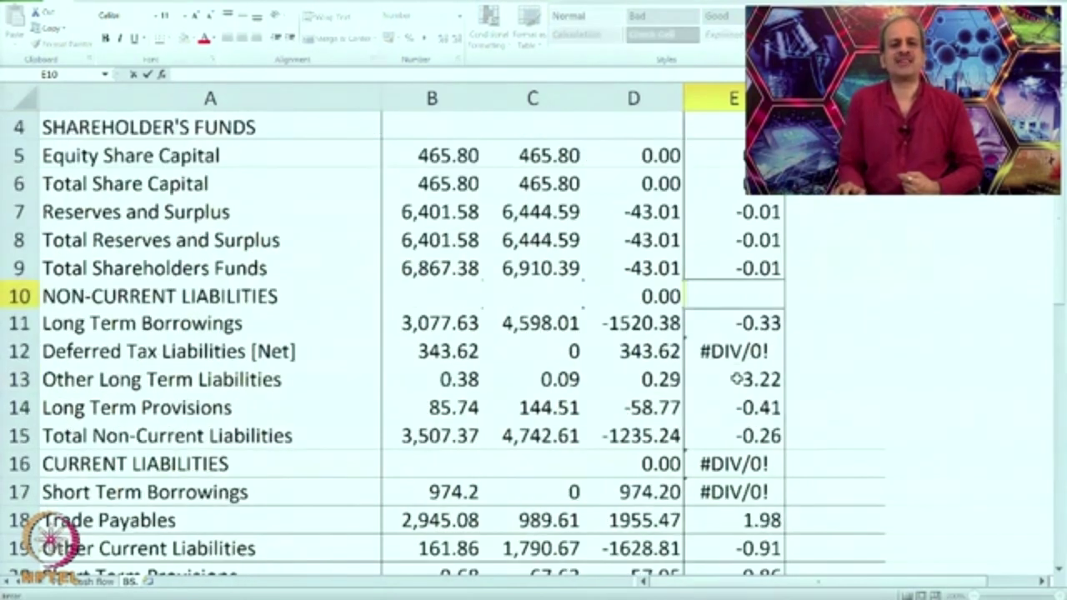
Compare Long Term Borrowings for Mar-16 and Mar 17, including its change and % change
click(532, 325)
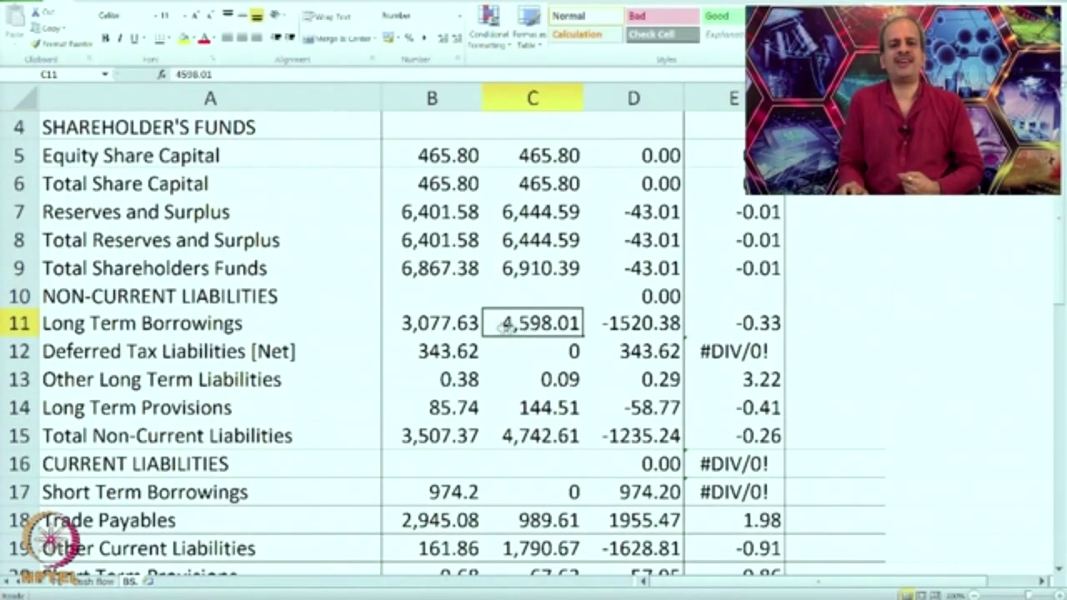
click(430, 325)
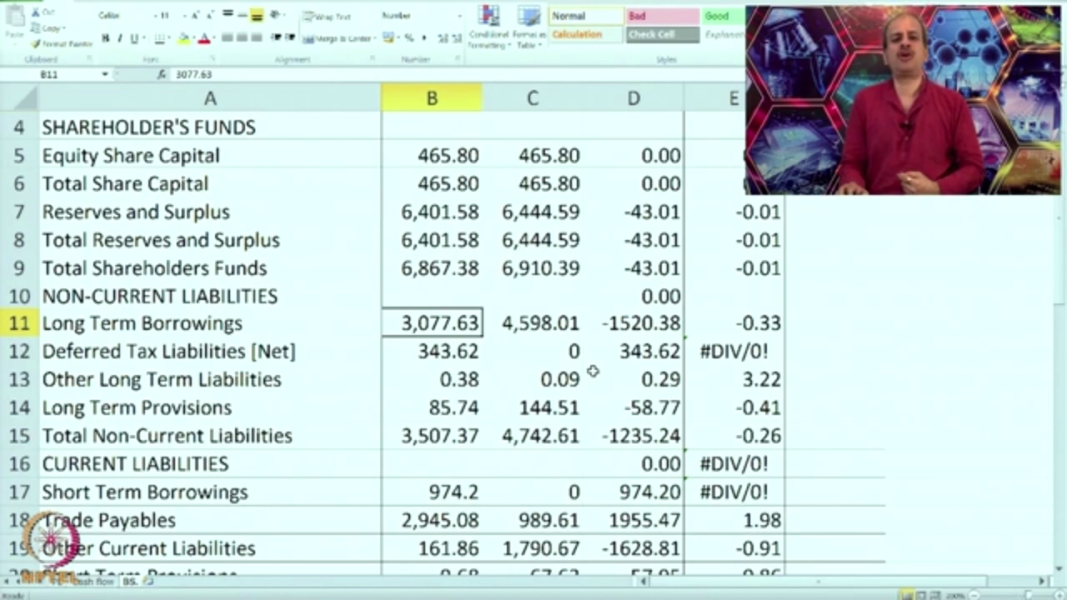
click(629, 331)
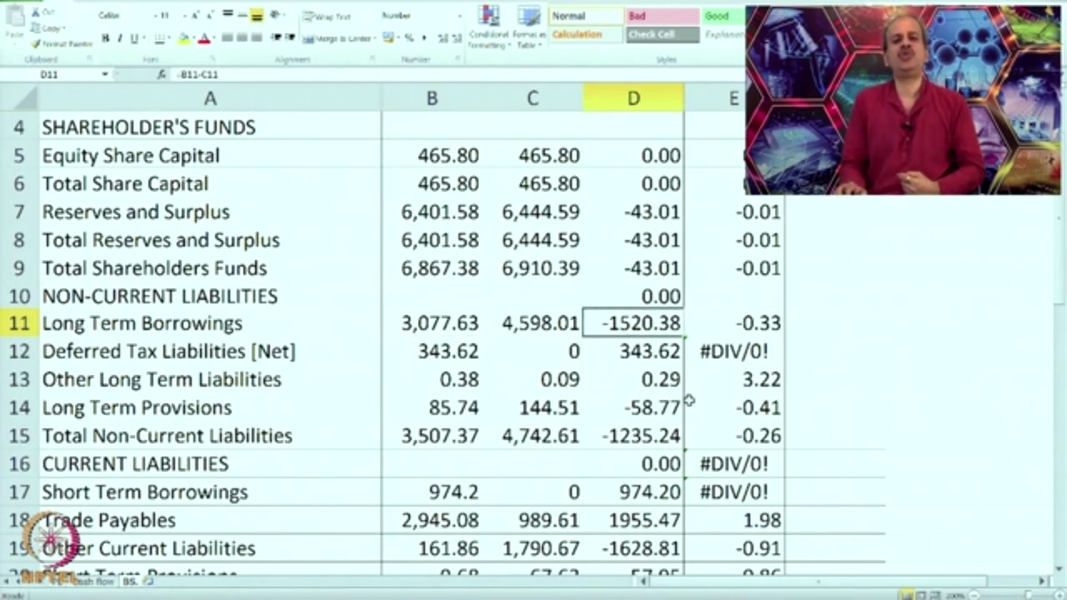
click(738, 331)
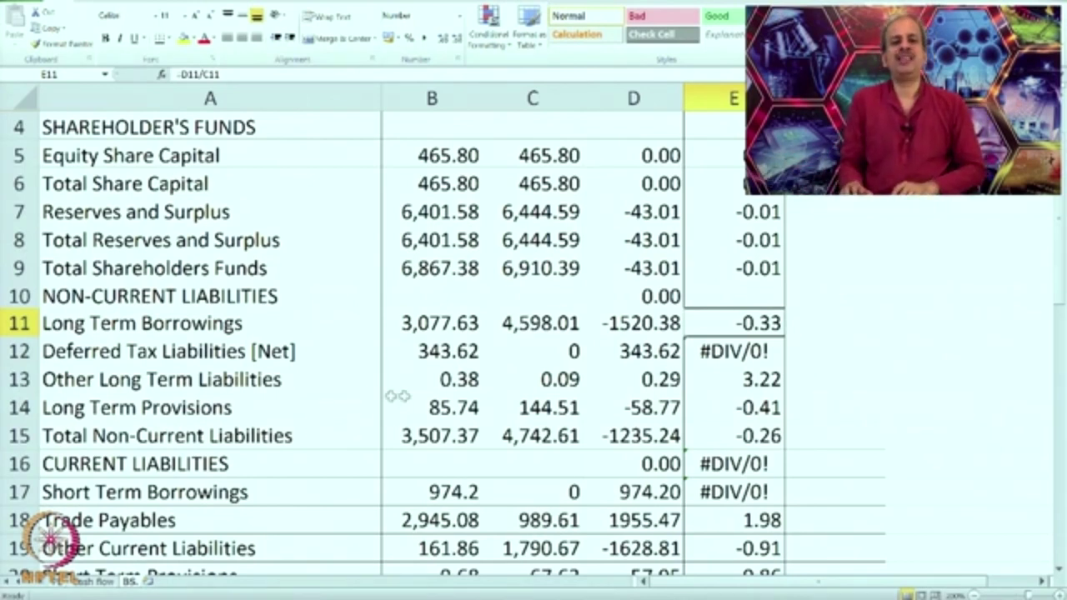
scroll(404, 400, up, 1)
scroll(422, 422, down, 1)
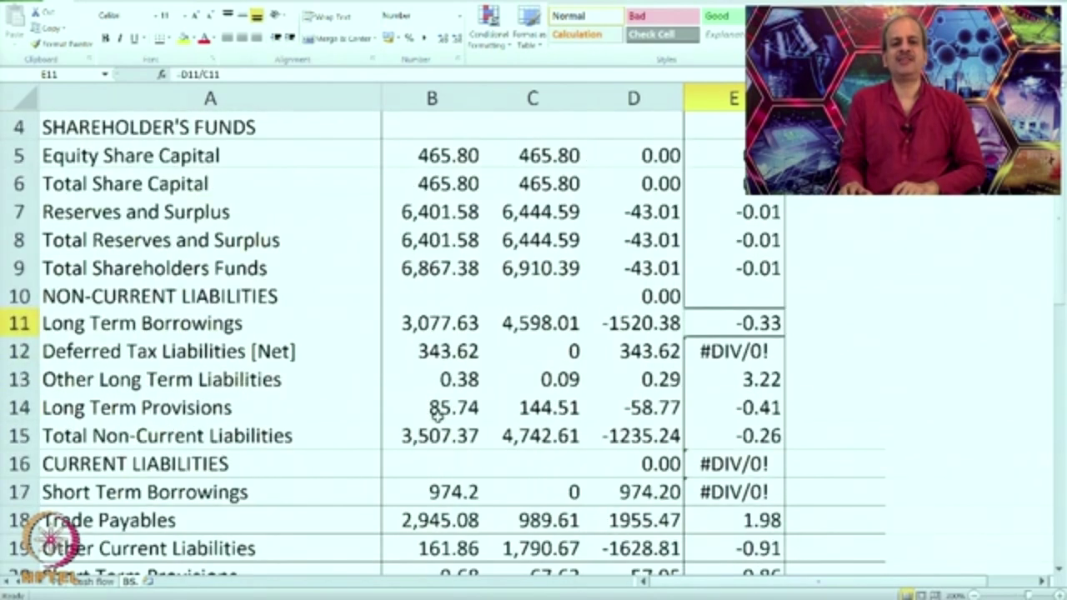
Compare both years' Deferred Tax Liabilities [Net] and check its % change formula in E12
click(535, 354)
click(448, 354)
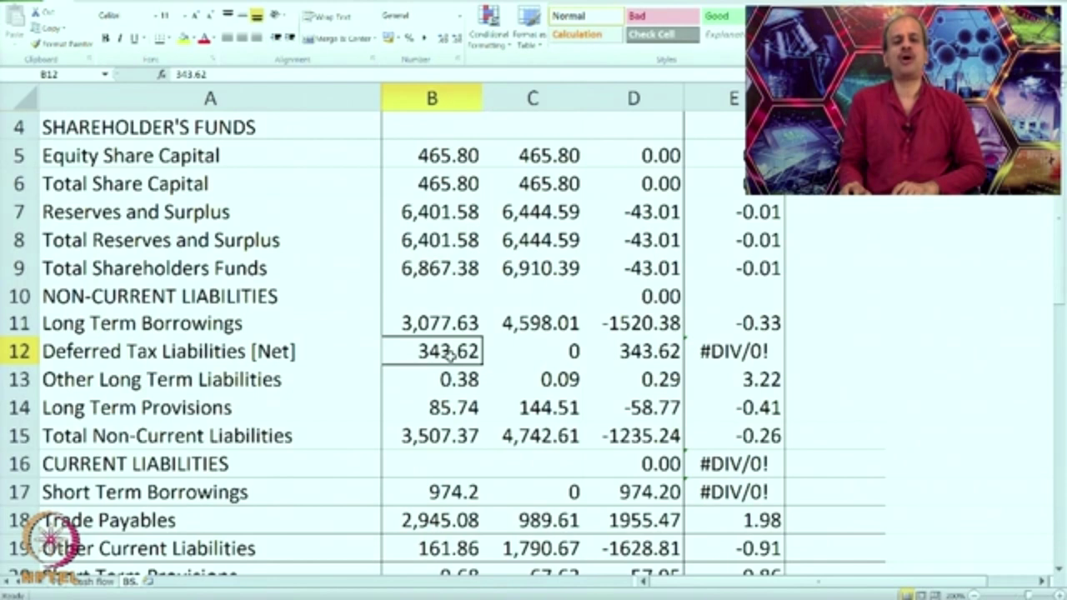
click(721, 353)
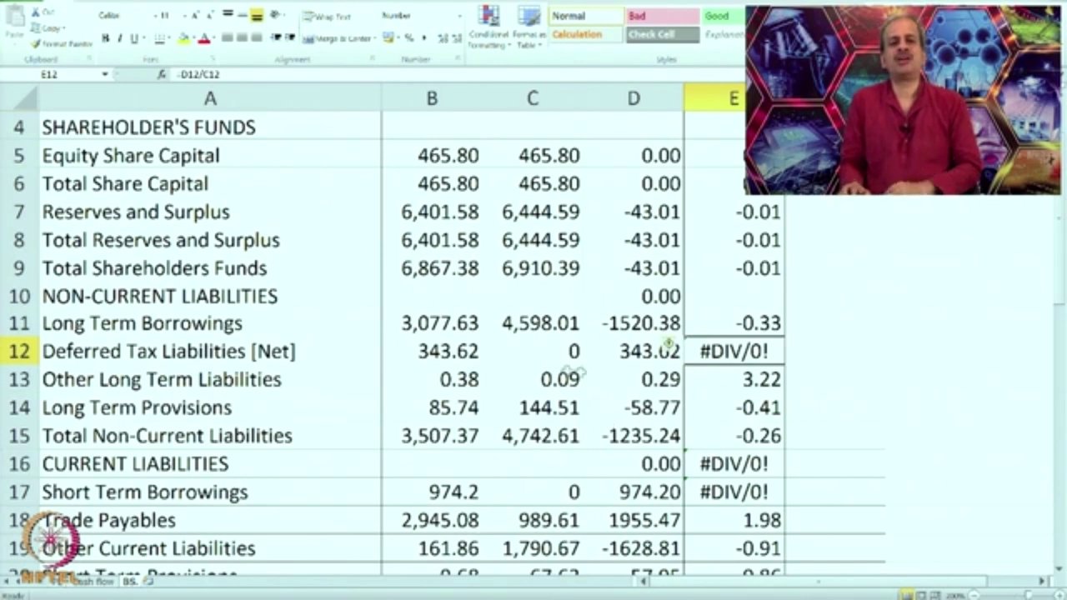
Compare Total Non-Current Liabilities for Mar-16 and Mar 17 and check its % change in E15
scroll(634, 400, down, 1)
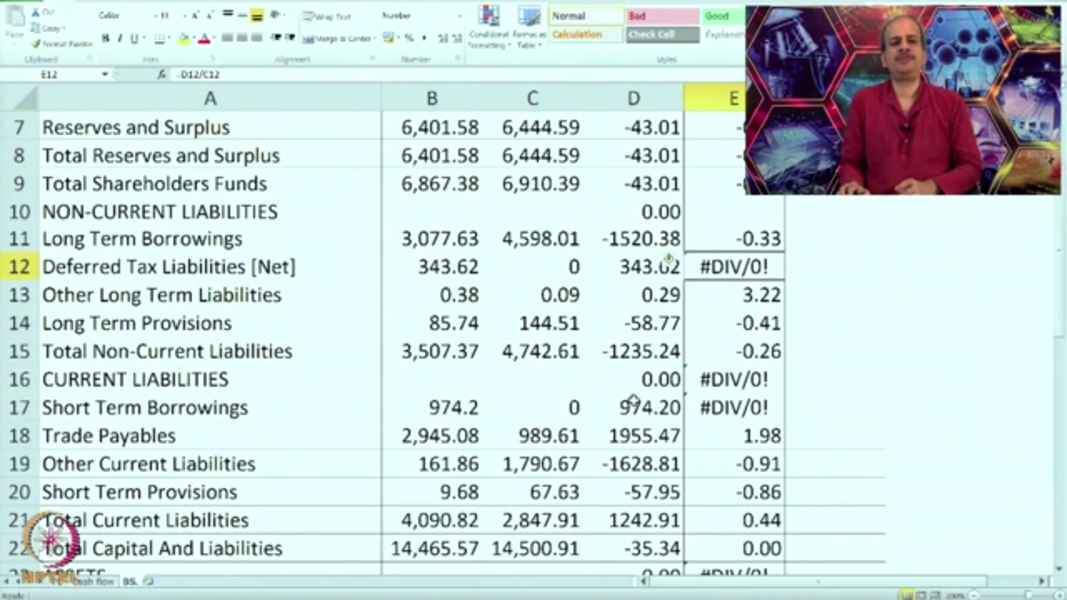
click(550, 329)
click(450, 343)
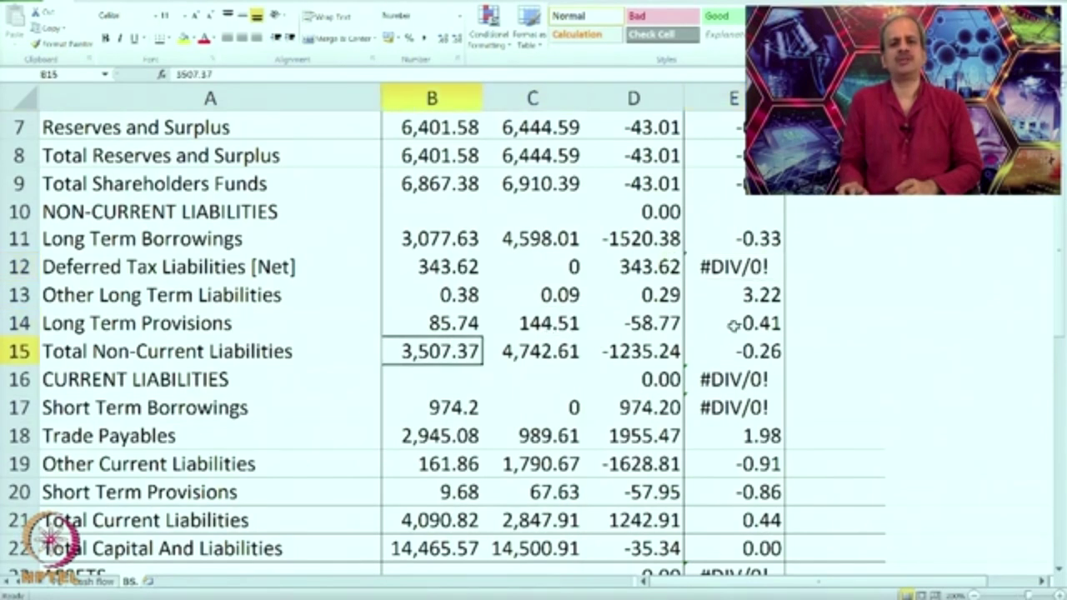
scroll(685, 374, down, 1)
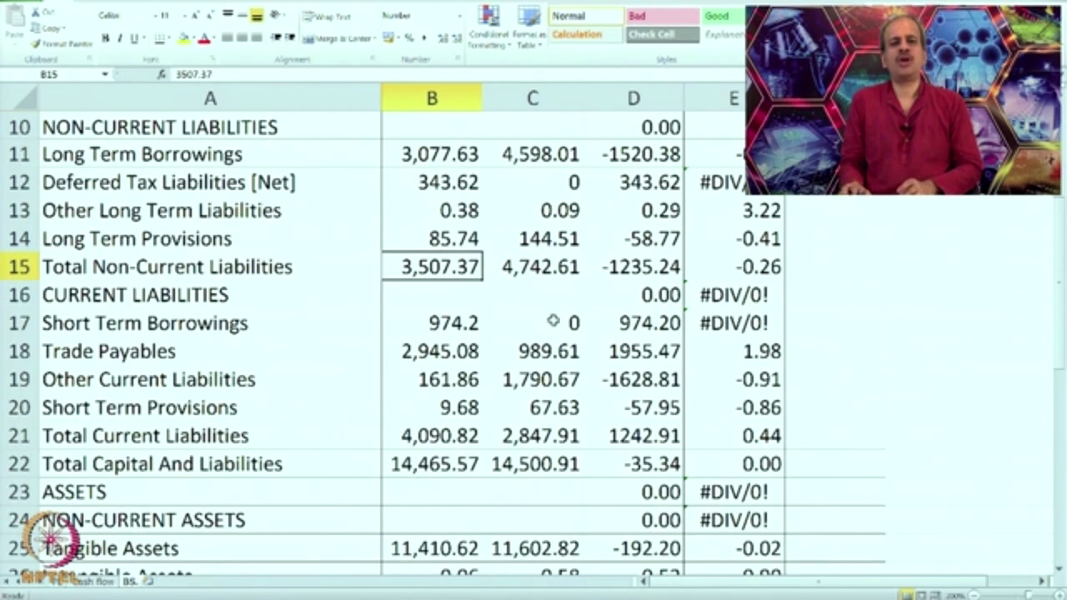
click(553, 268)
click(435, 266)
click(734, 266)
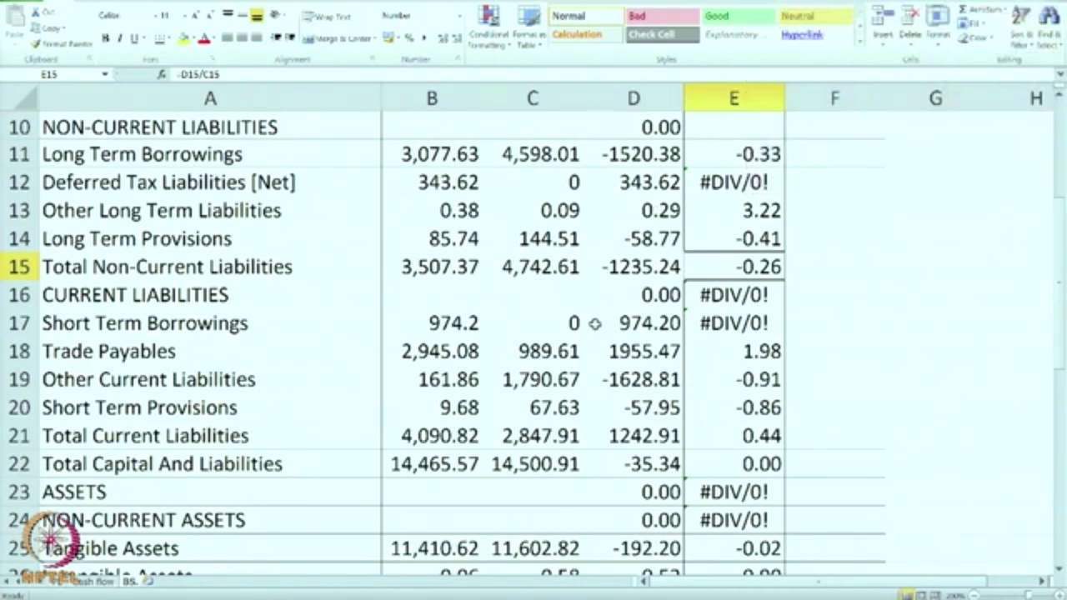
Compare Short Term Borrowings under CURRENT LIABILITIES for Mar-16 and Mar 17
scroll(594, 323, down, 1)
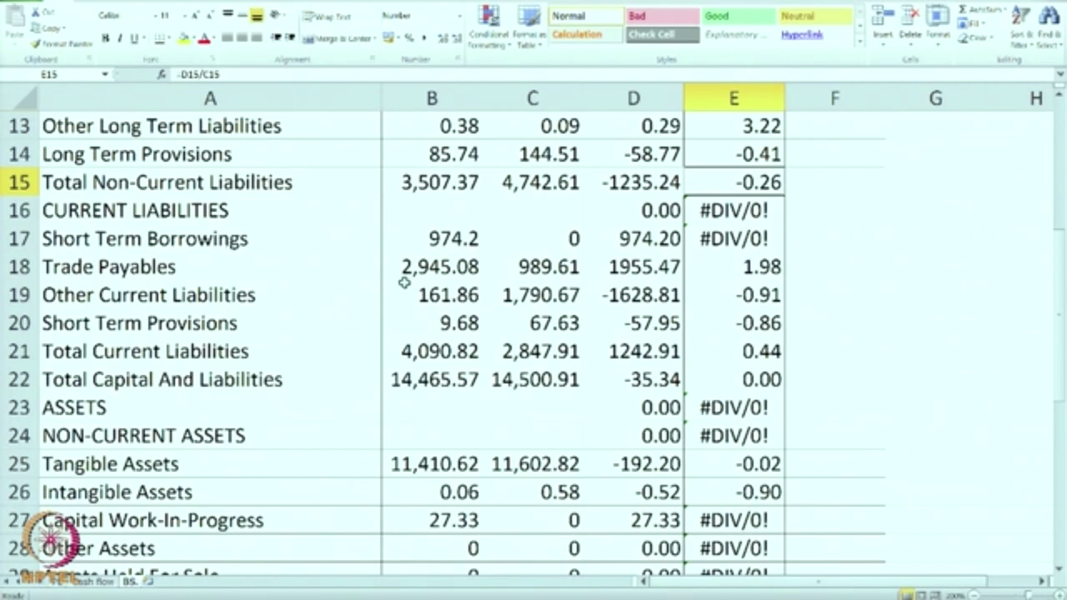
click(203, 237)
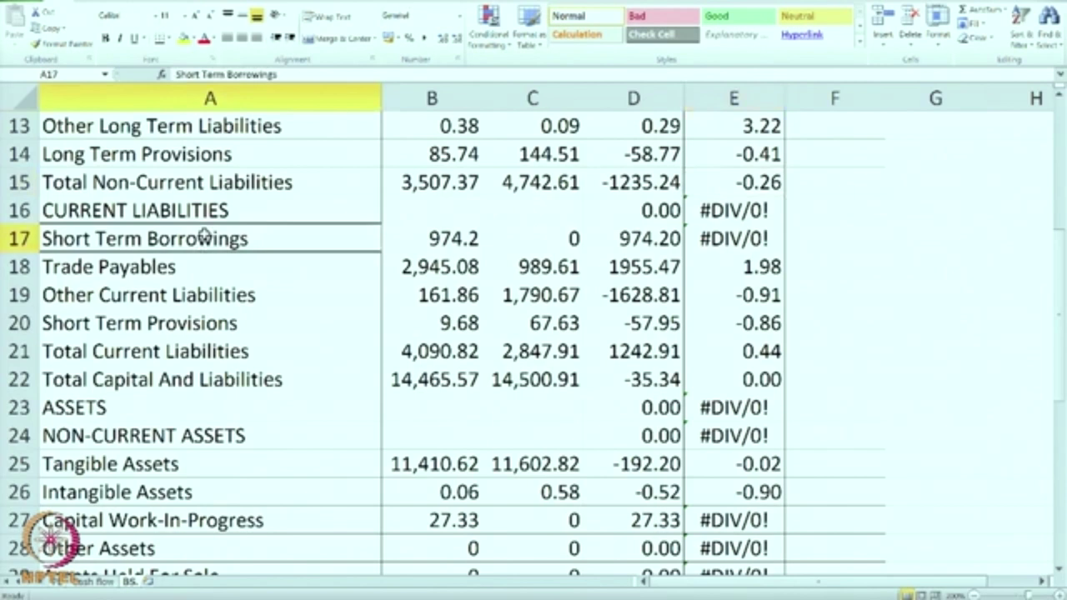
click(560, 238)
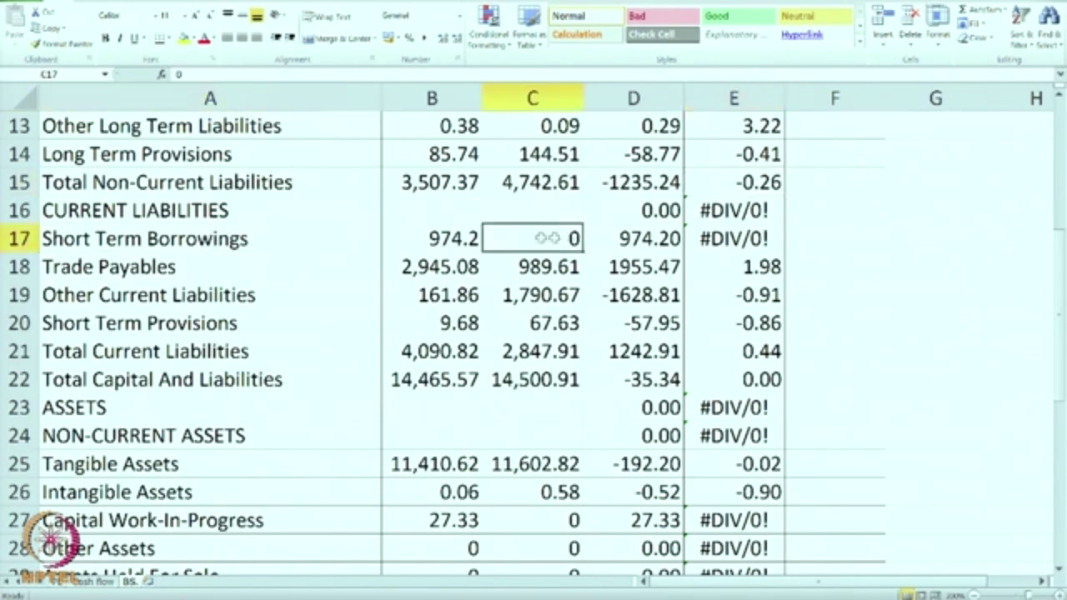
click(444, 239)
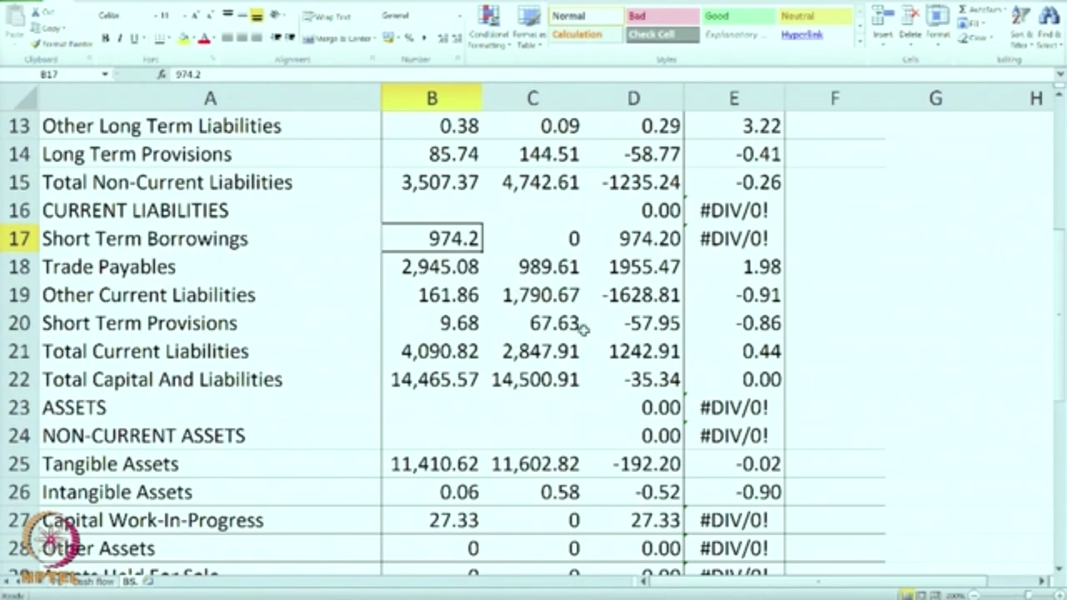
Relate the change in Long Term Borrowings between the two years to the Mar 17 Short Term Borrowings in B17
scroll(583, 329, up, 1)
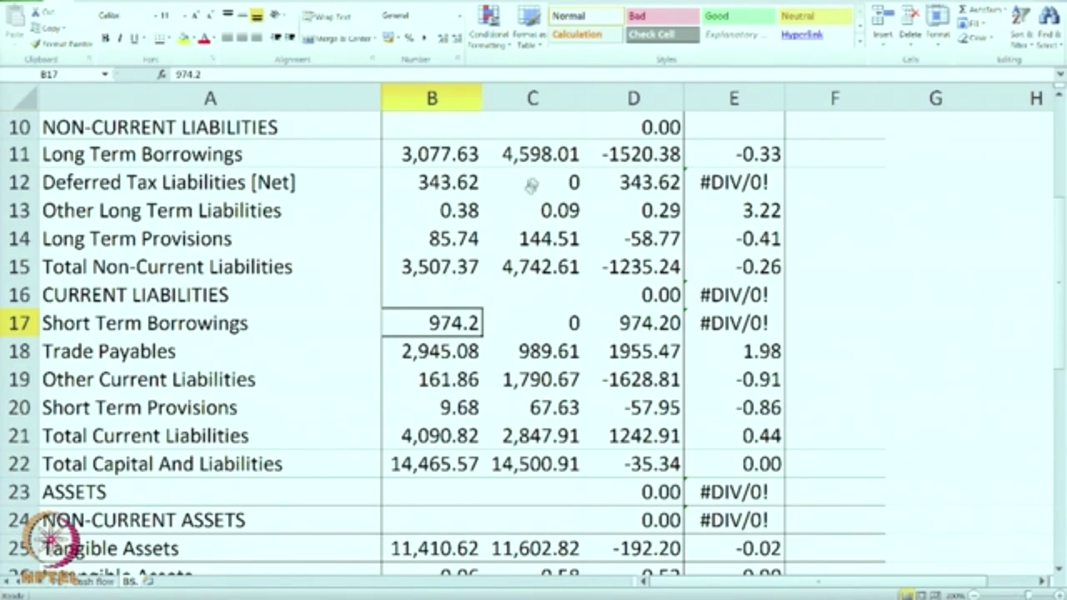
double_click(543, 154)
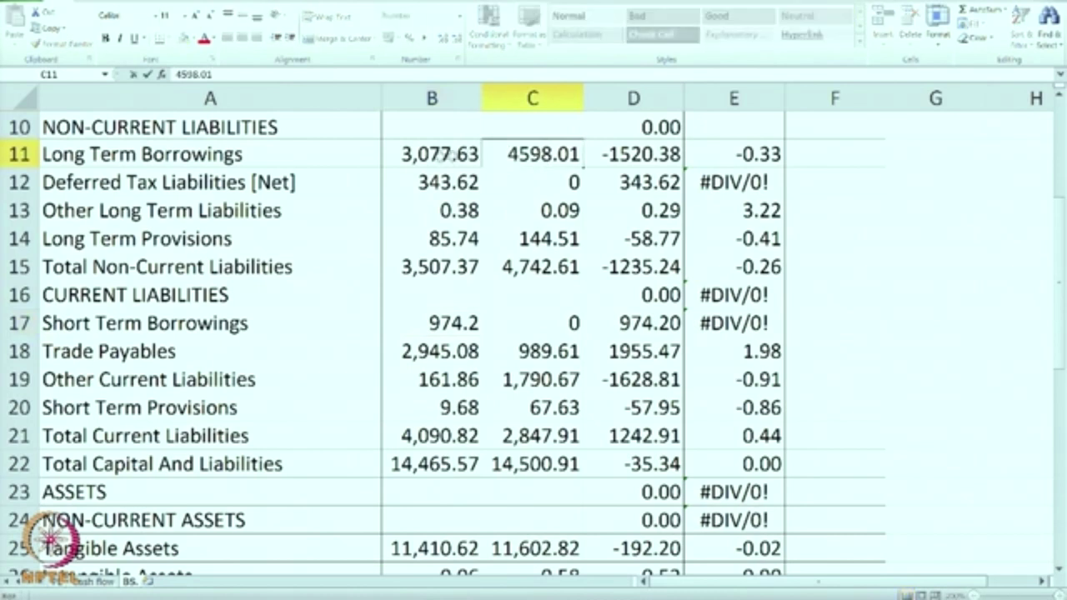
click(448, 154)
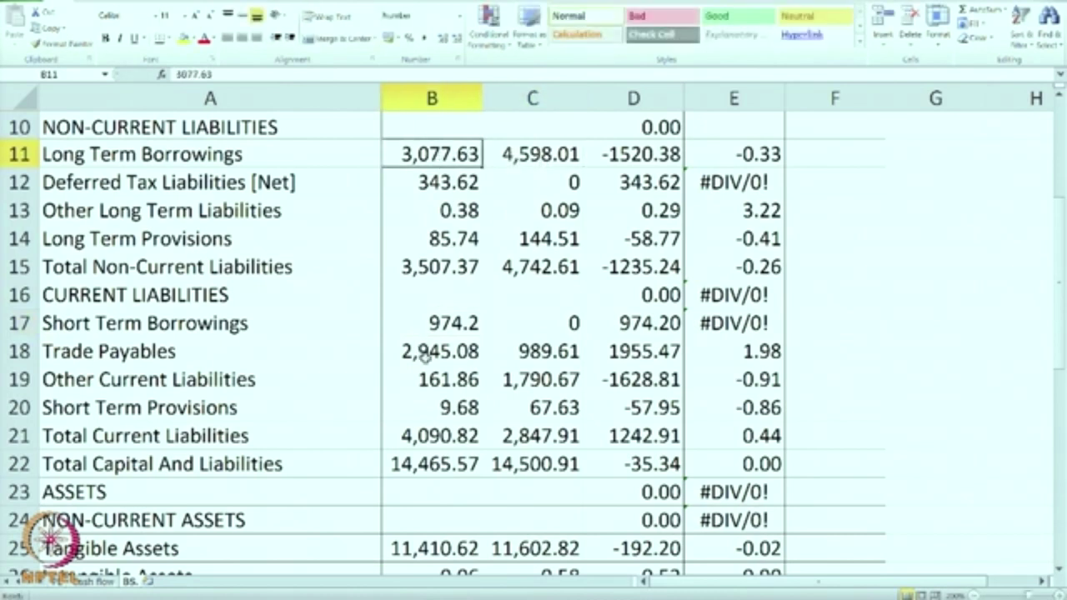
click(436, 322)
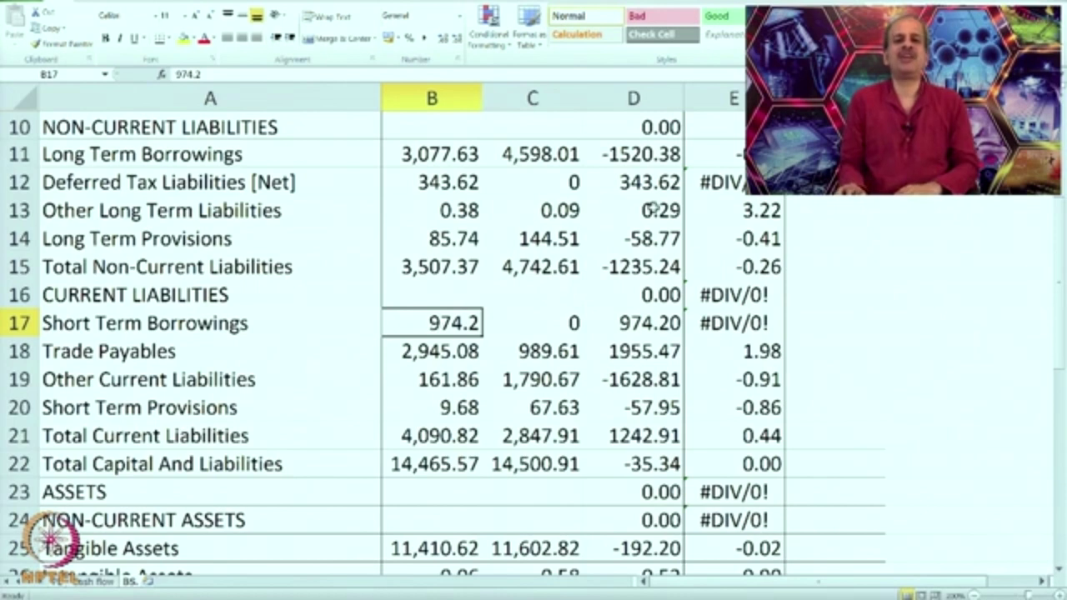
click(636, 157)
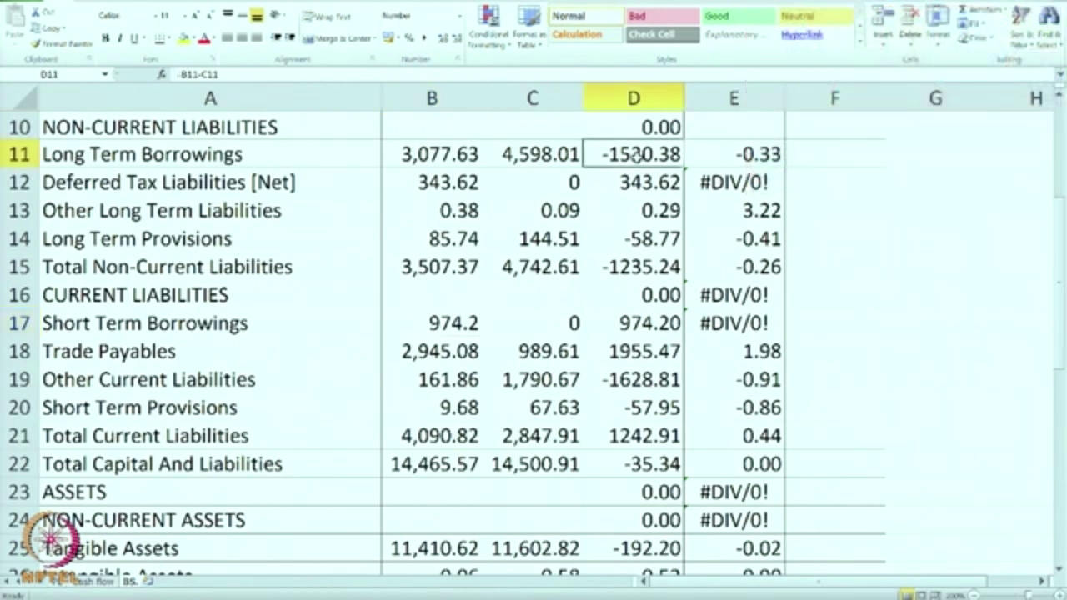
click(421, 332)
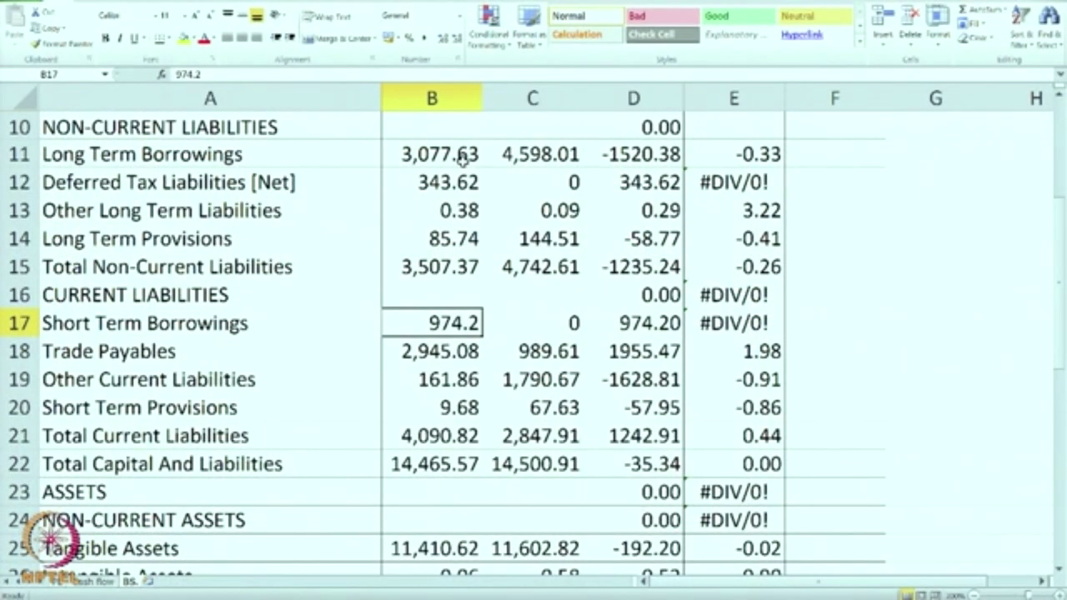
click(633, 155)
click(444, 331)
Compare both years' Trade Payables and inspect the % change and change formulas in E18 and D18
click(276, 354)
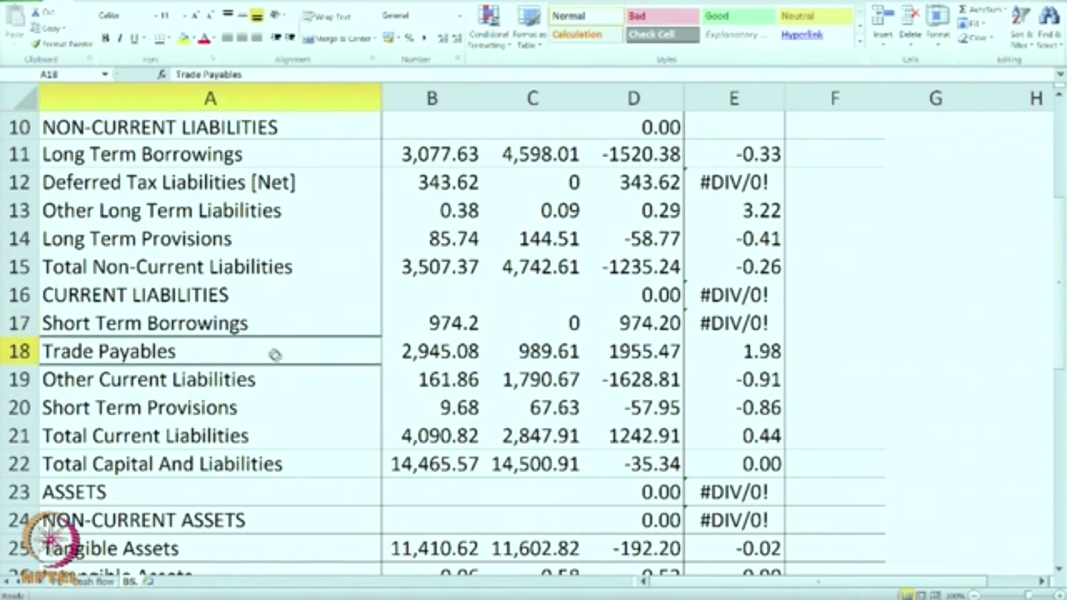
click(517, 354)
click(421, 354)
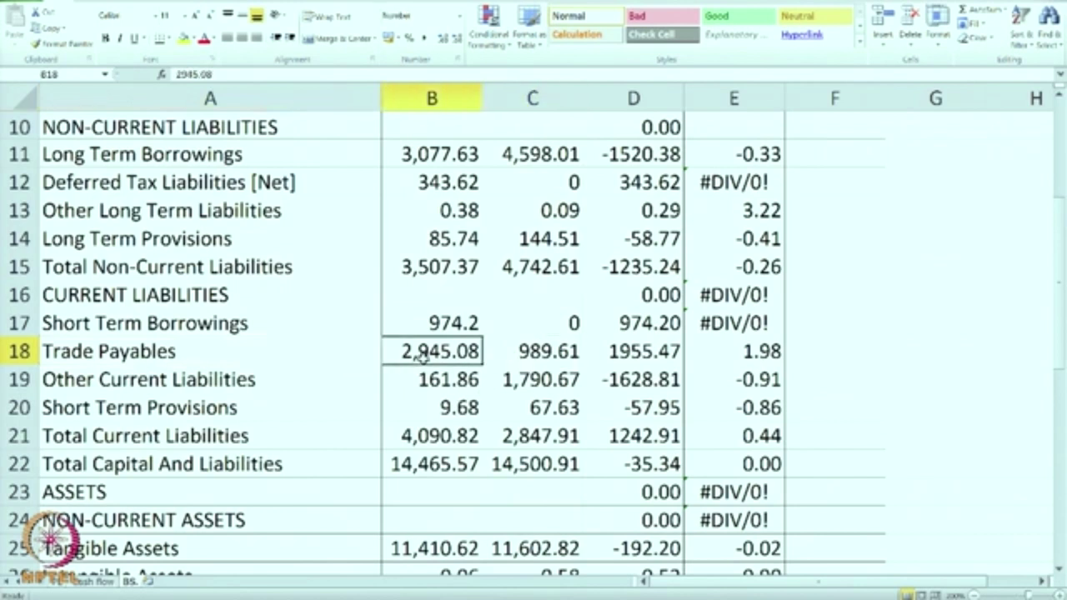
click(550, 356)
click(430, 353)
click(755, 356)
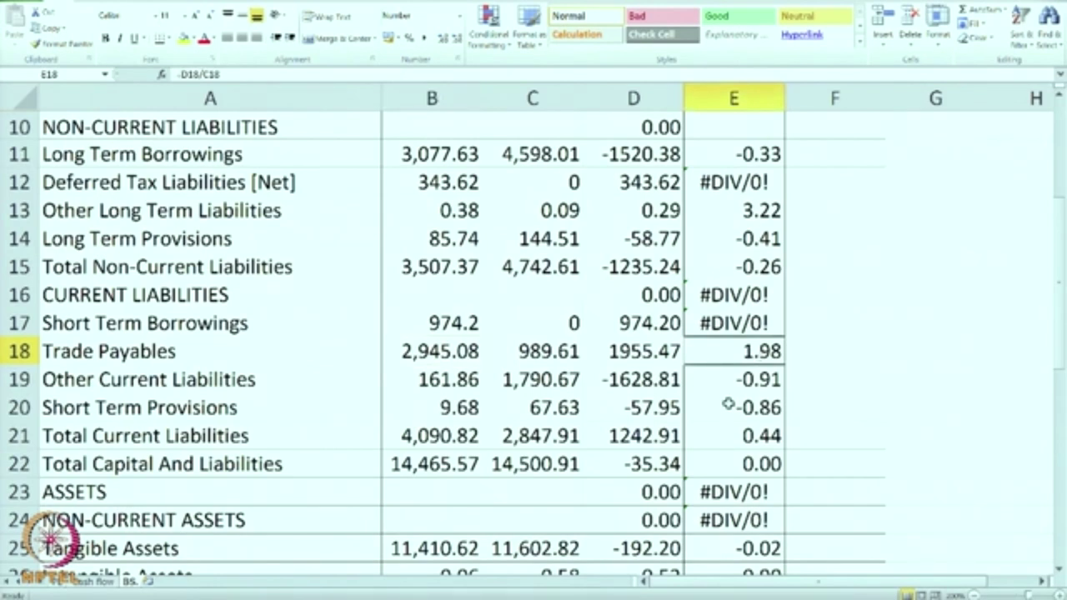
double_click(654, 351)
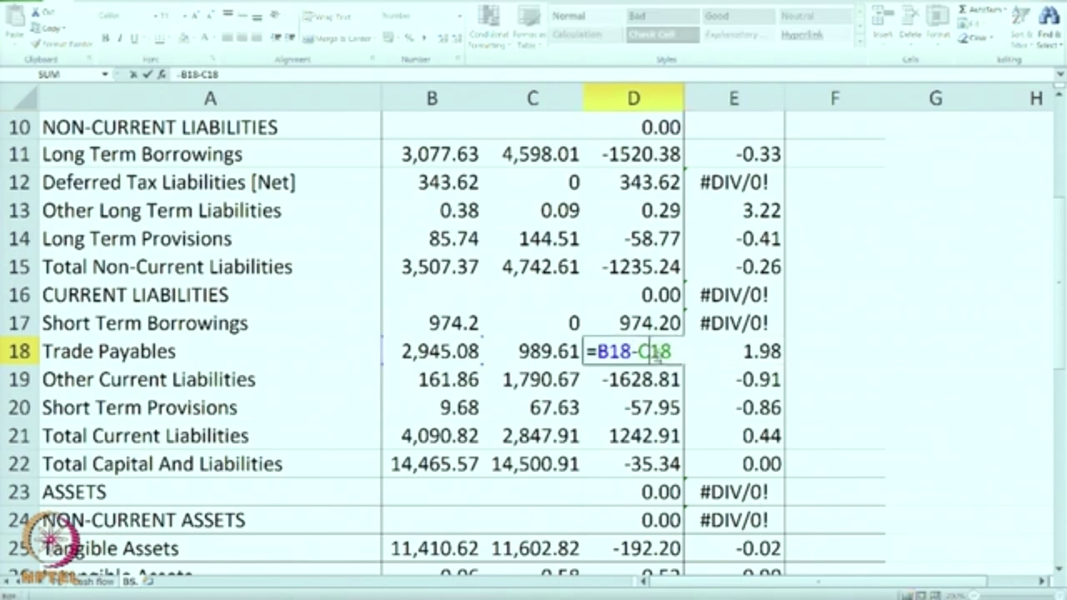
click(830, 353)
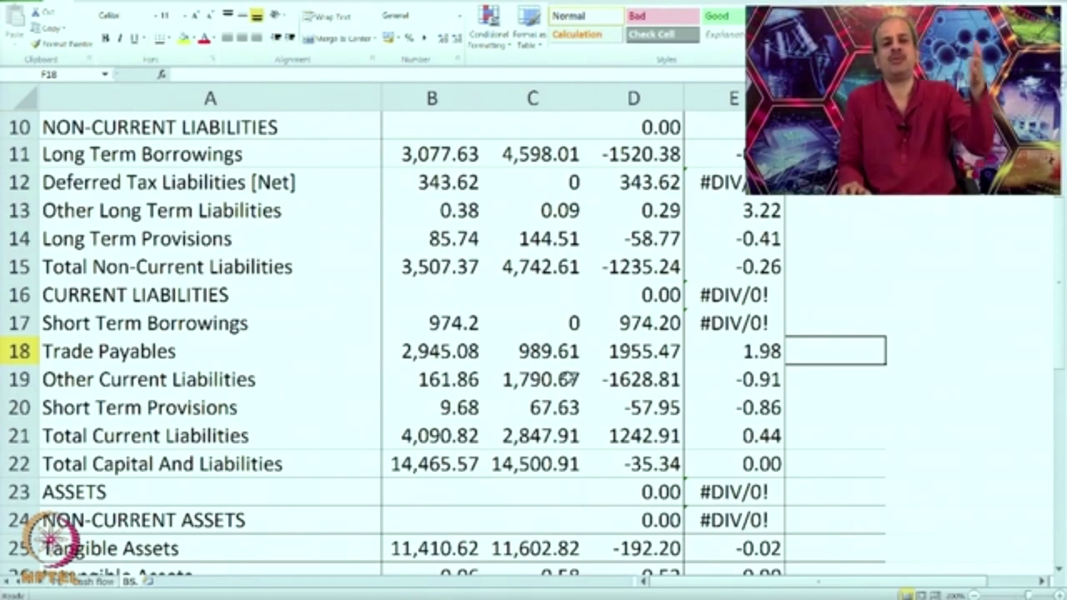
Compare Other Current Liabilities for Mar-16 and Mar 17 in row 19
click(213, 384)
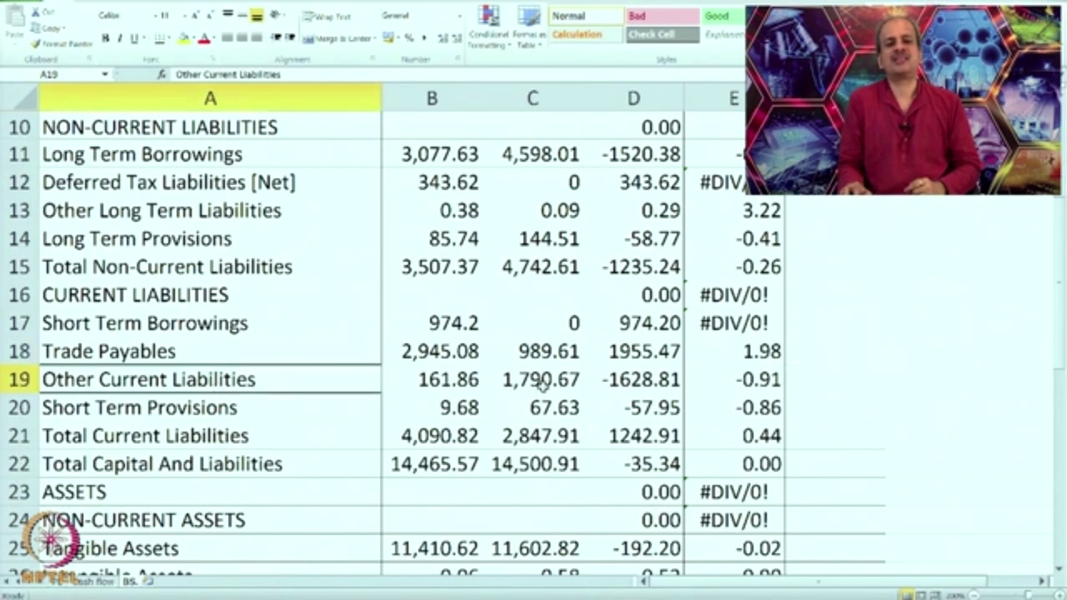
click(542, 383)
click(469, 384)
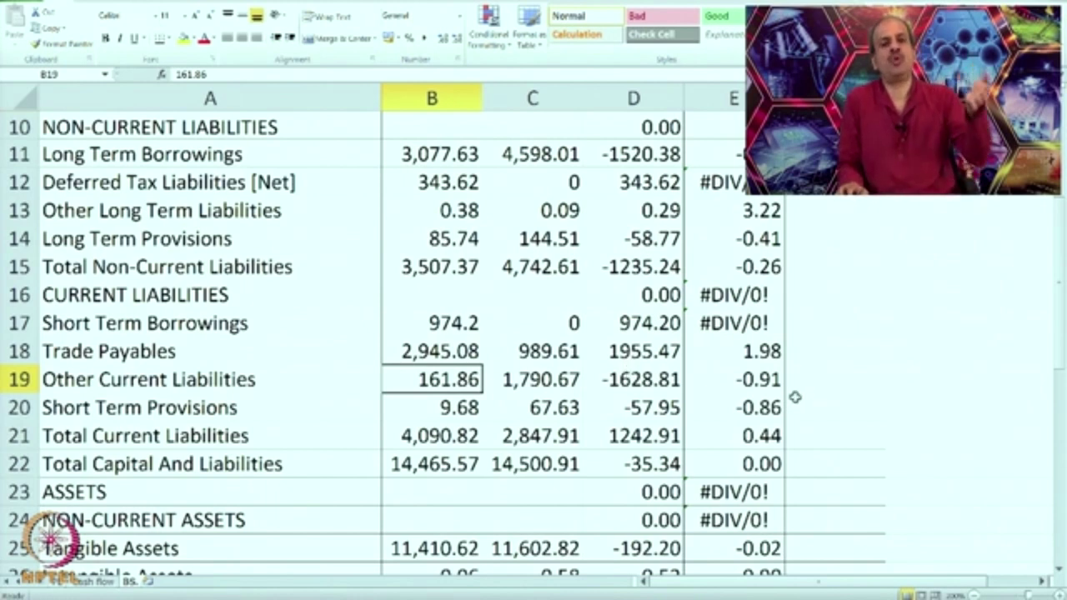
click(540, 381)
click(435, 380)
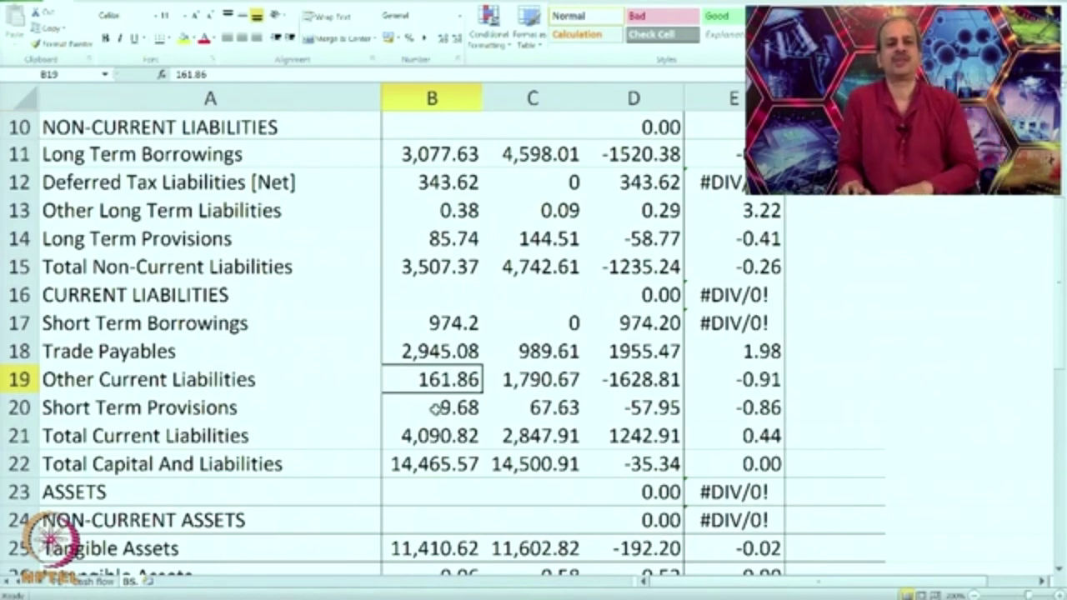
Compare Short Term Provisions for Mar-16 and Mar 17 and check its % change in E20
click(241, 414)
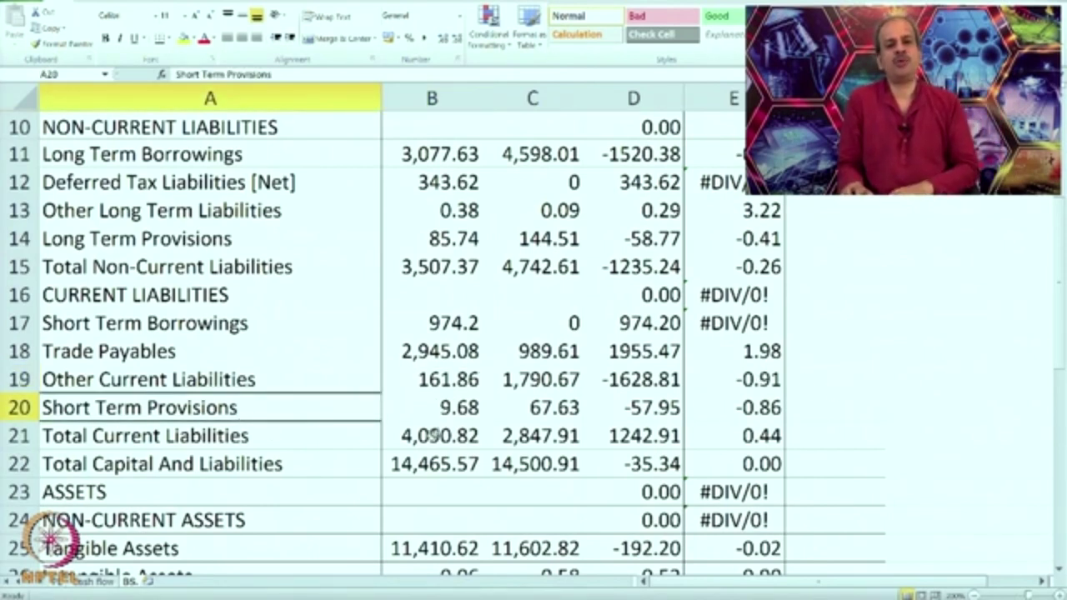
double_click(518, 407)
click(462, 407)
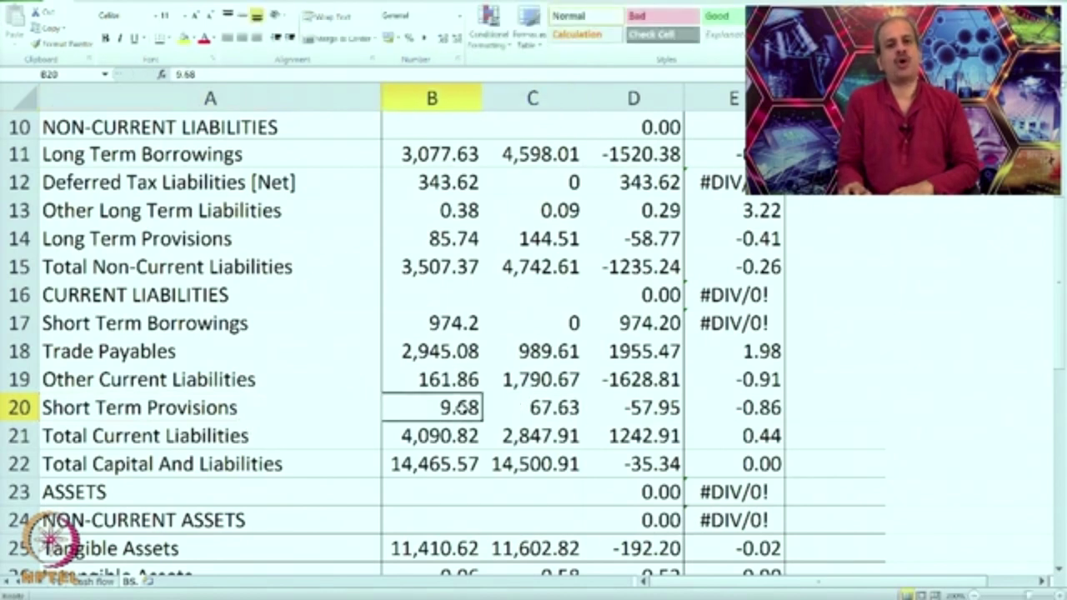
click(726, 409)
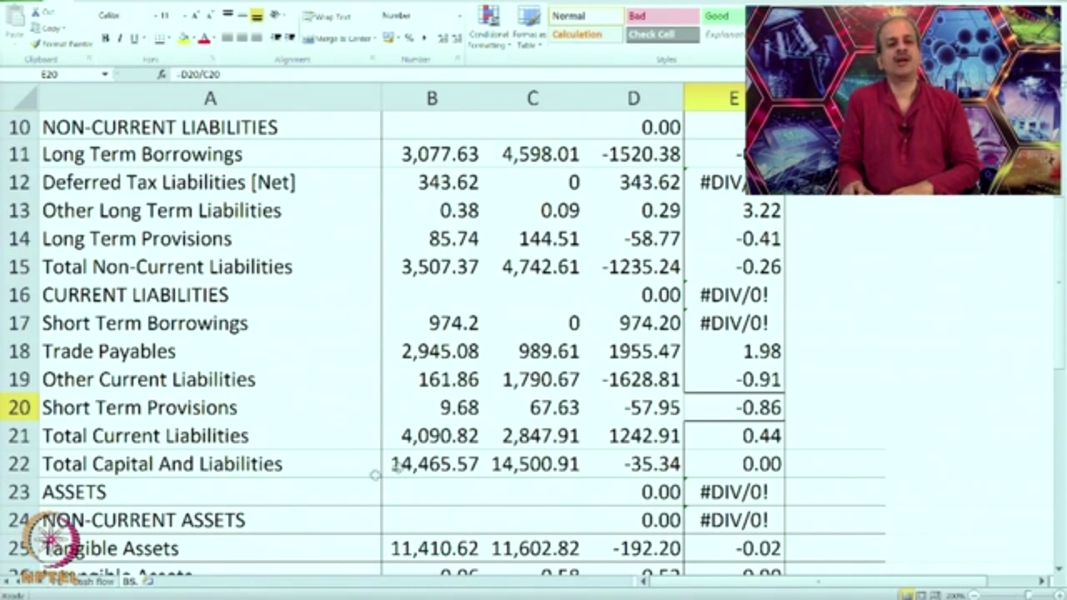
Examine both years' Total Current Liabilities against the changes in Other Current Liabilities, Trade Payables and Short Term Borrowings
click(537, 439)
click(421, 440)
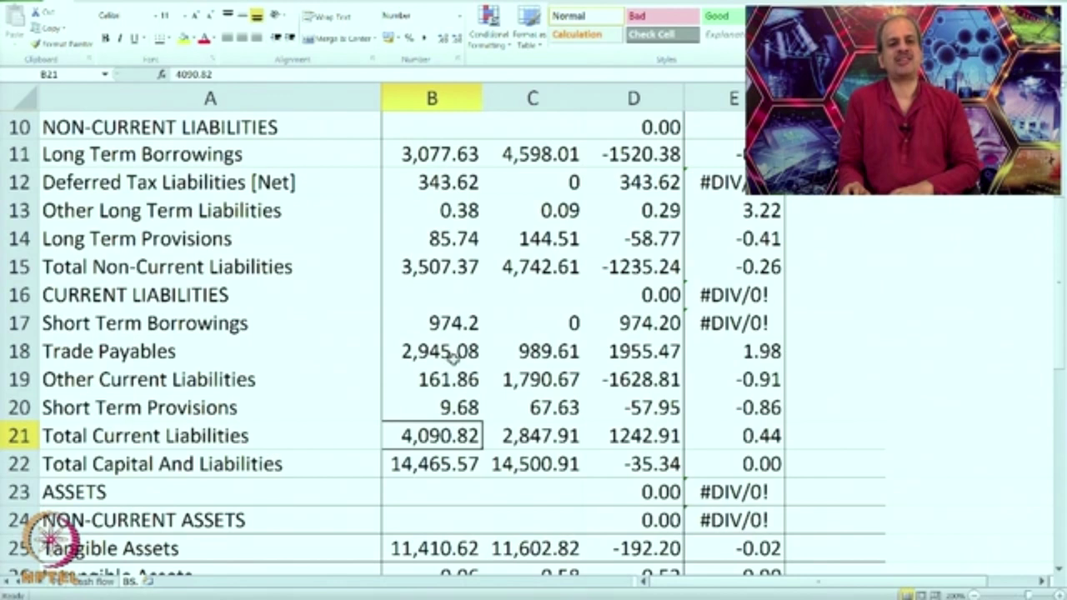
click(640, 382)
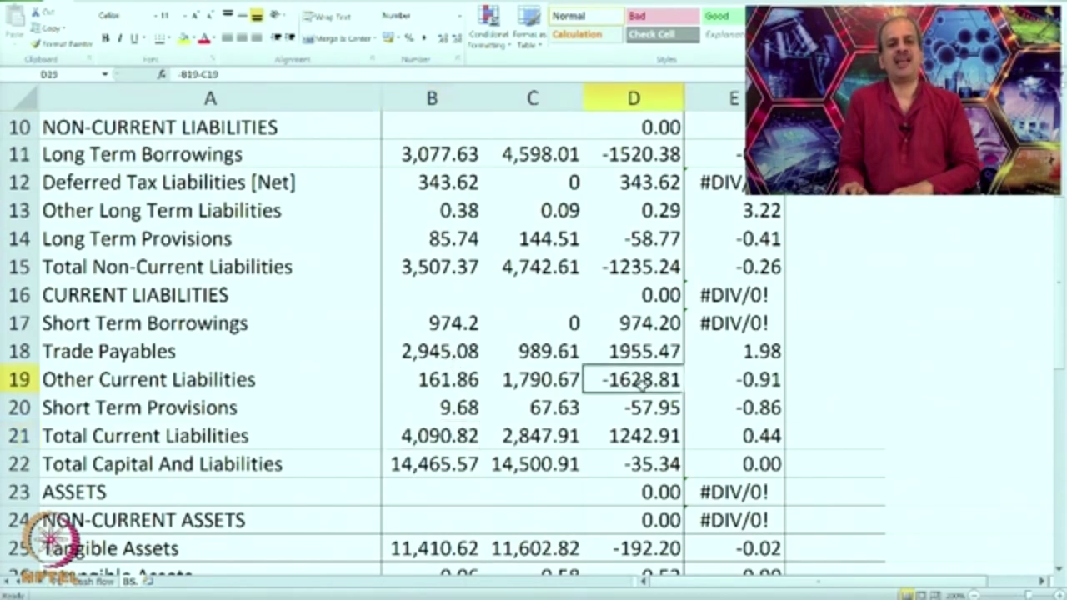
mouse_move(638, 351)
mouse_down()
mouse_move(637, 379)
mouse_move(640, 354)
mouse_up()
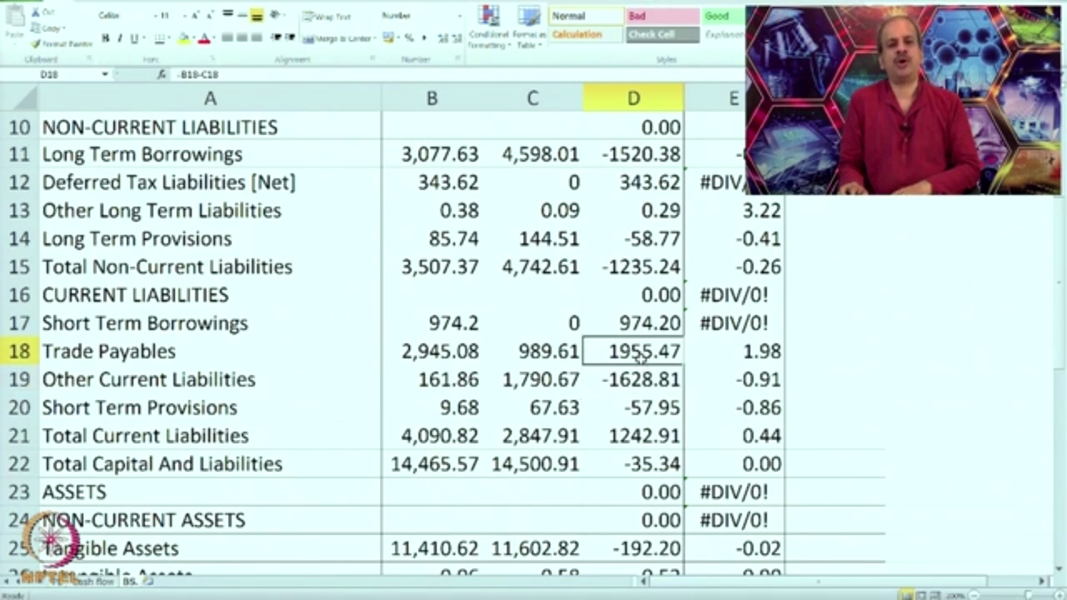
click(639, 439)
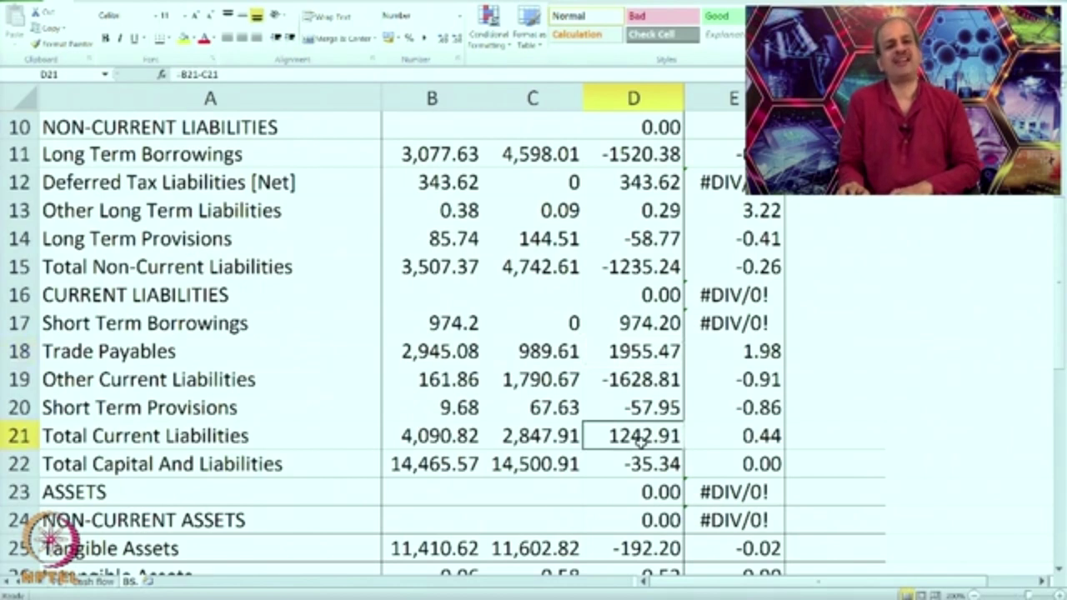
click(638, 322)
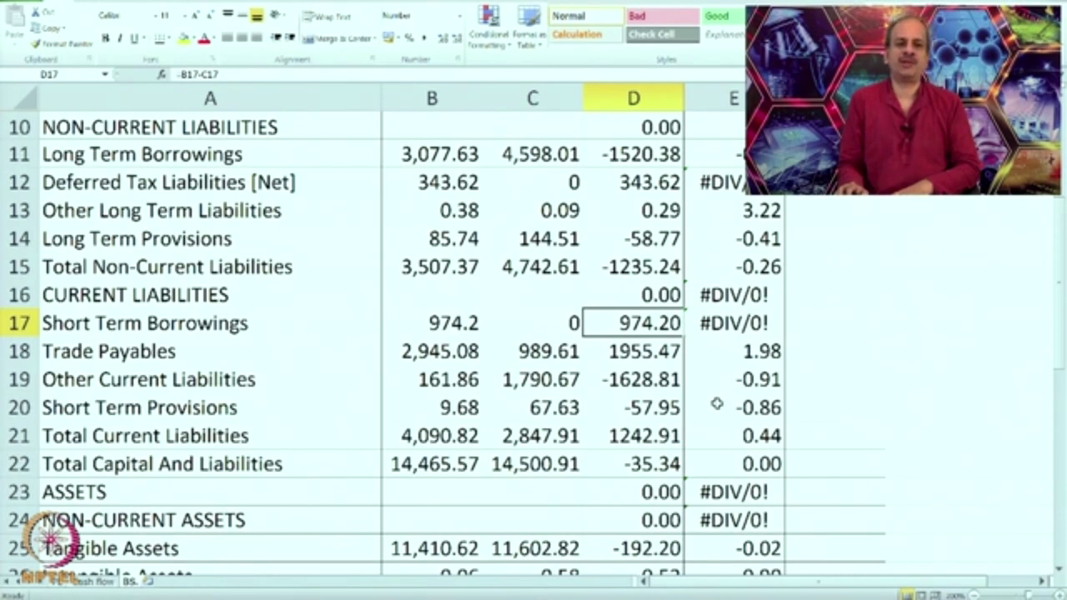
Compare Total Current Liabilities for Mar-16 and Mar 17 again, including its change and % change in row 21
click(553, 434)
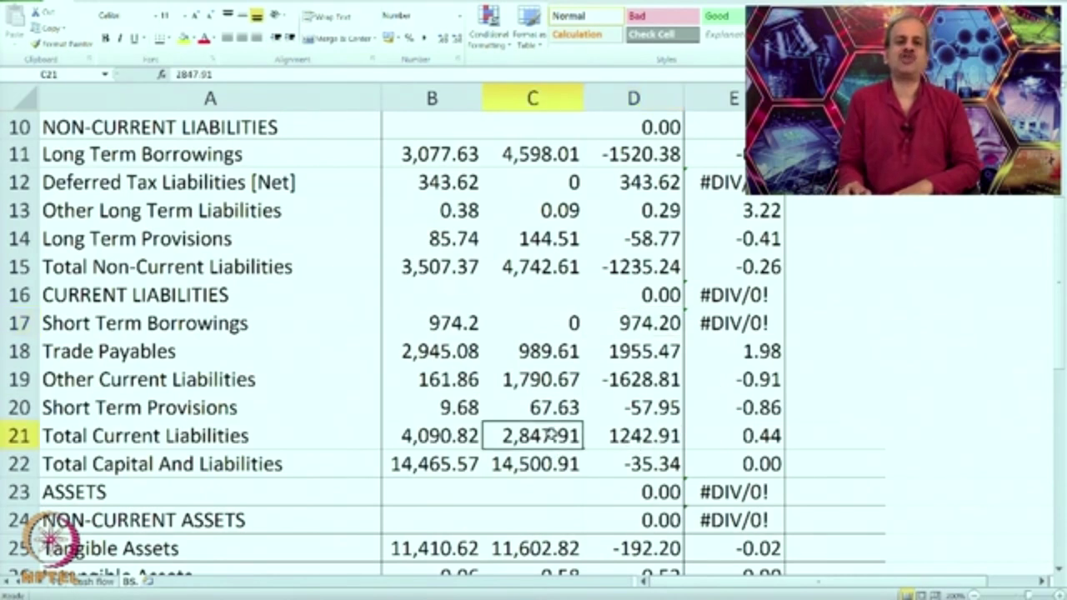
click(450, 433)
click(534, 429)
click(461, 426)
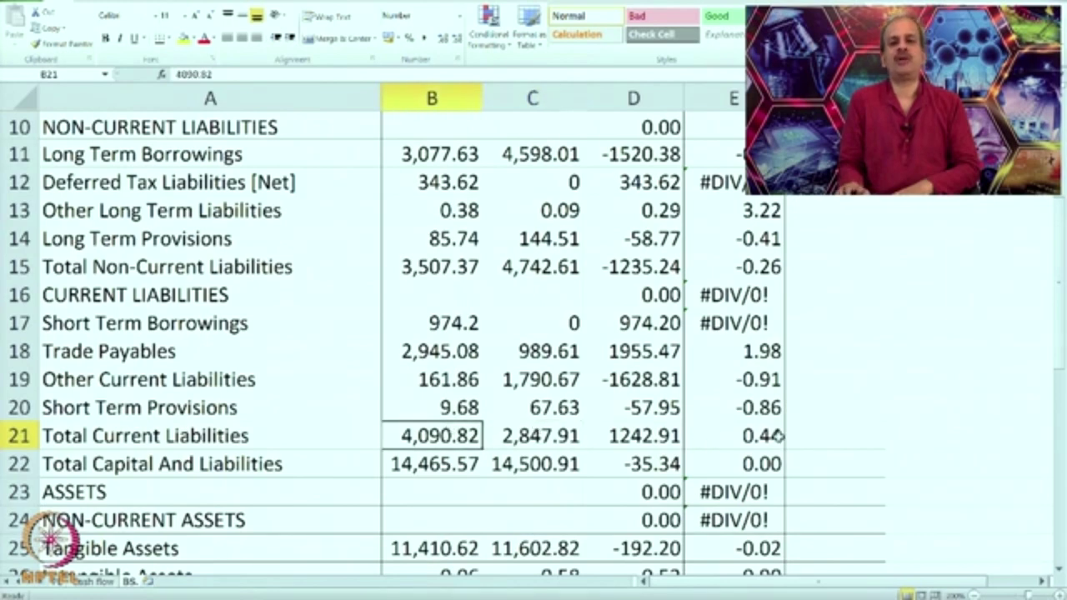
scroll(777, 434, up, 2)
scroll(778, 434, down, 3)
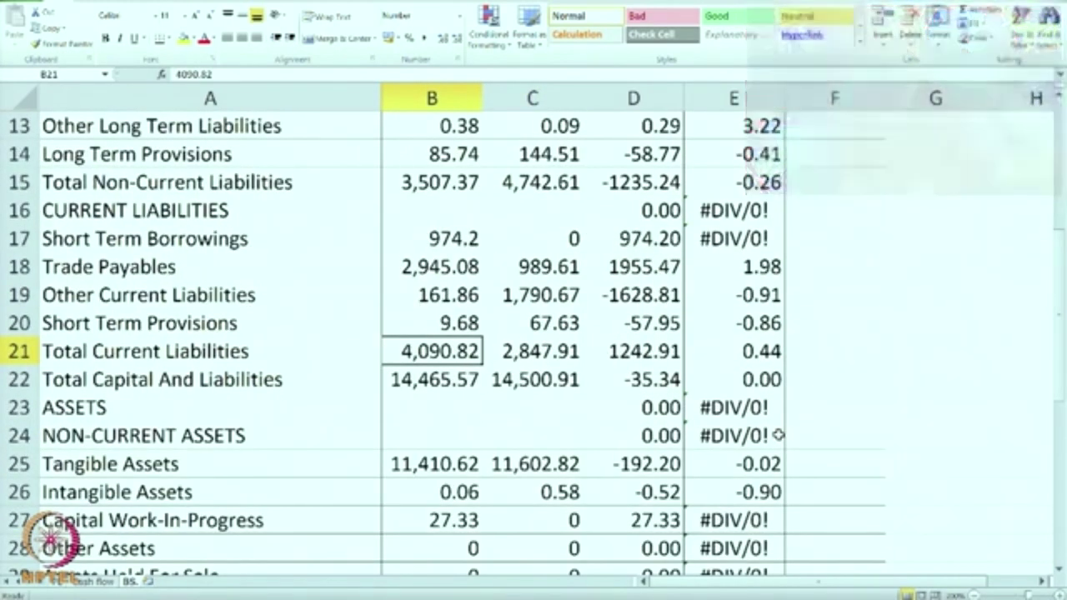
click(756, 359)
click(598, 358)
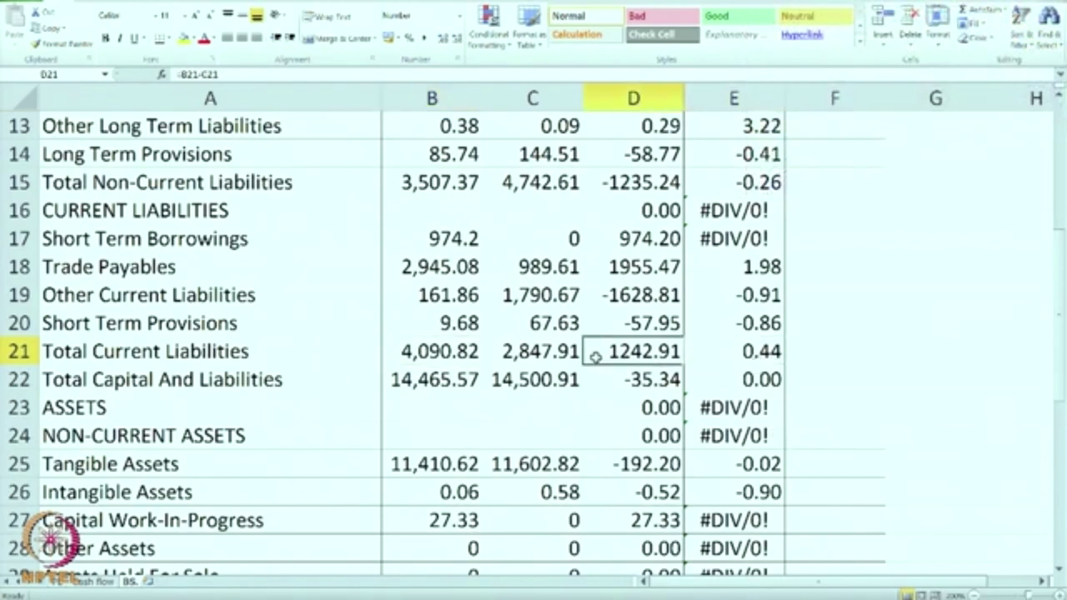
click(473, 357)
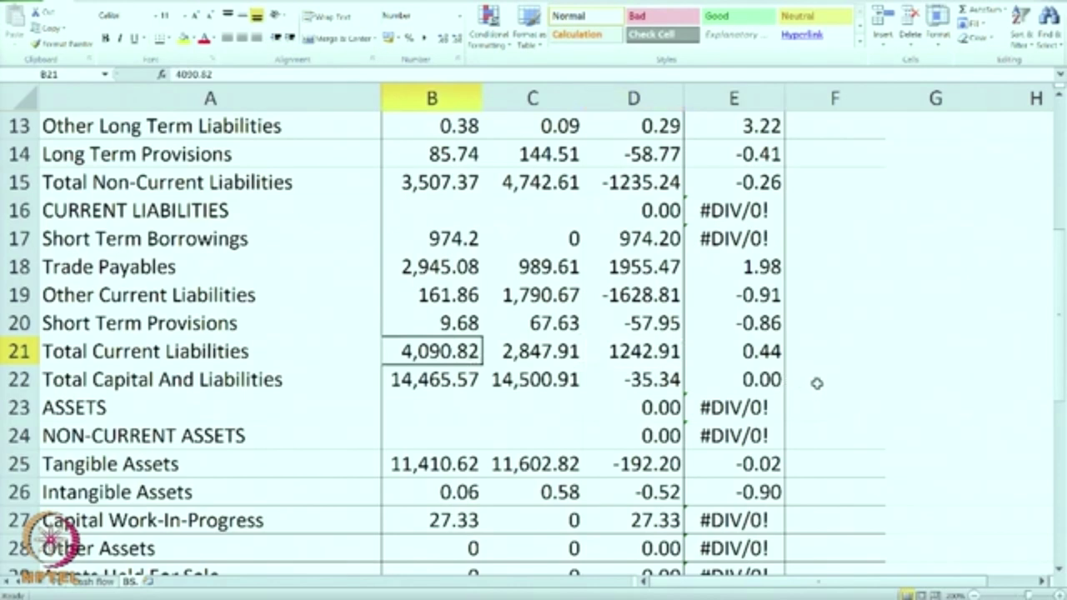
Compare Tangible Assets for Mar-16 and Mar 17 with their % change, and check Capital Work-In-Progress for Mar 17
scroll(818, 384, down, 1)
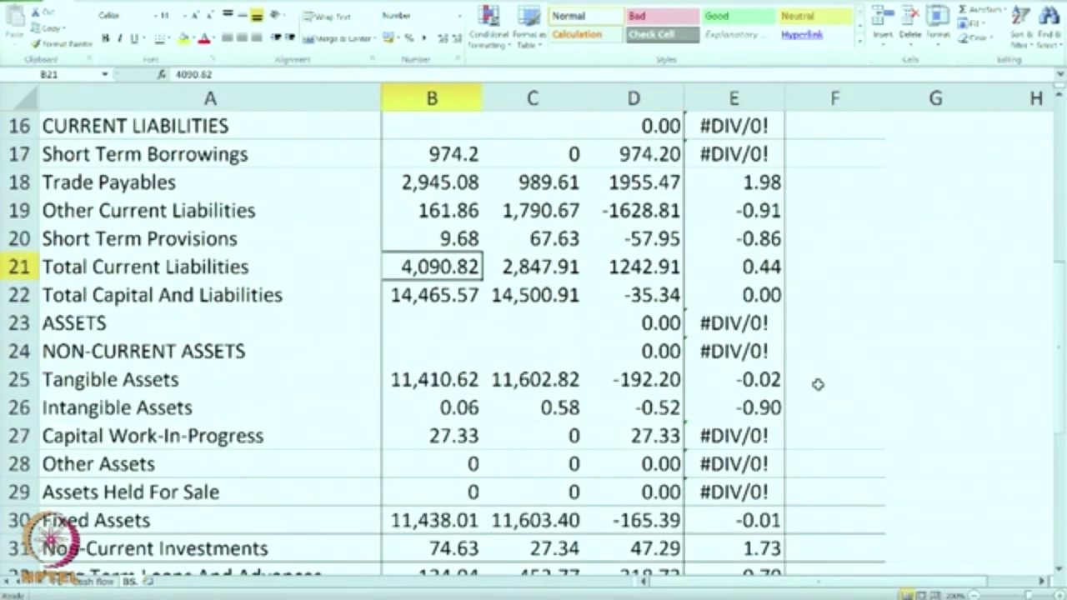
scroll(817, 384, down, 1)
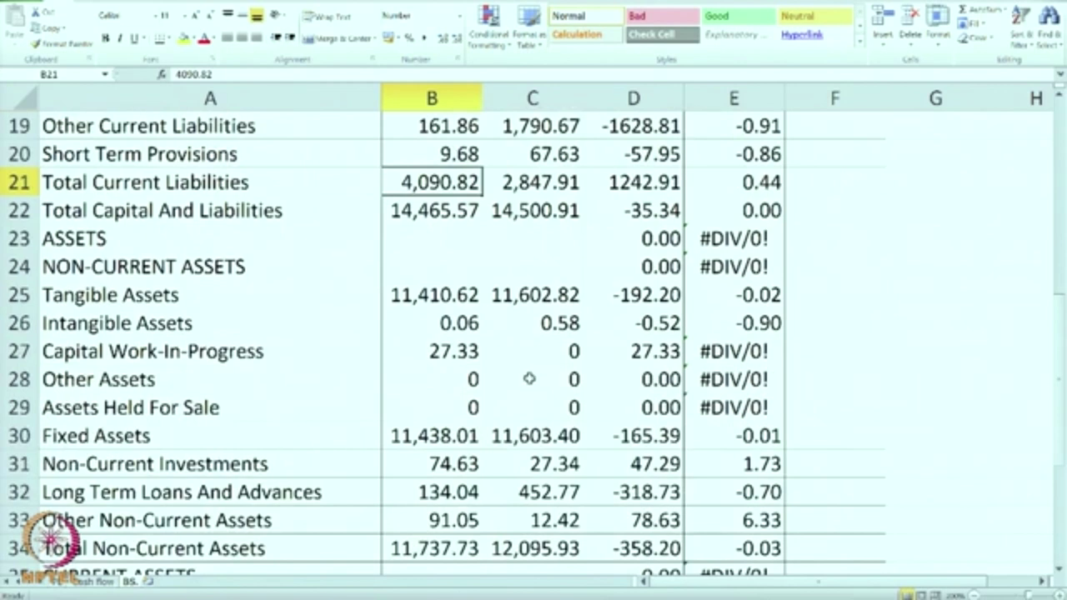
click(536, 295)
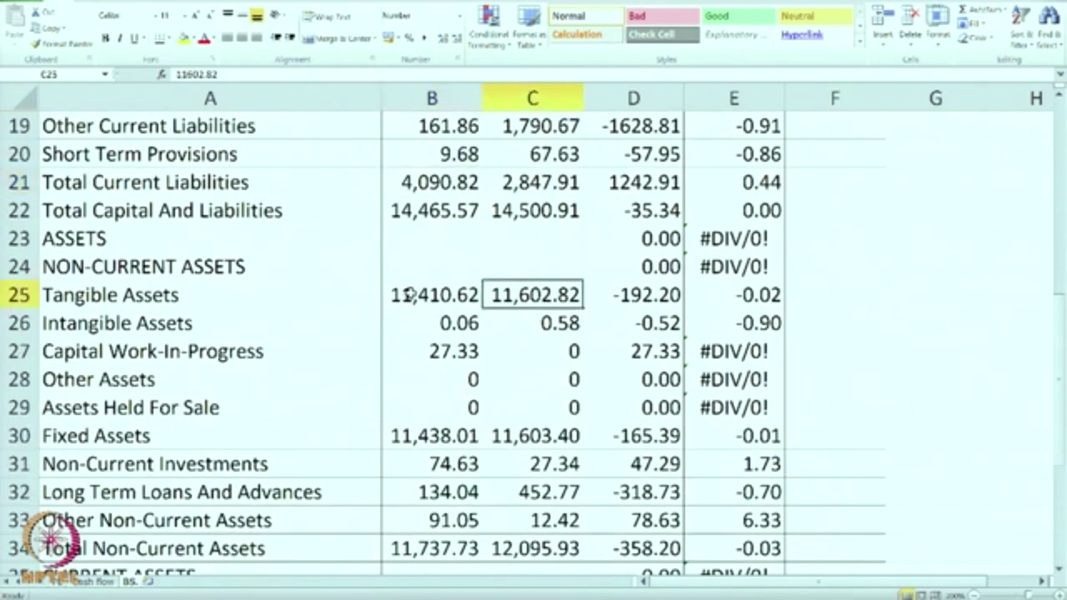
click(409, 296)
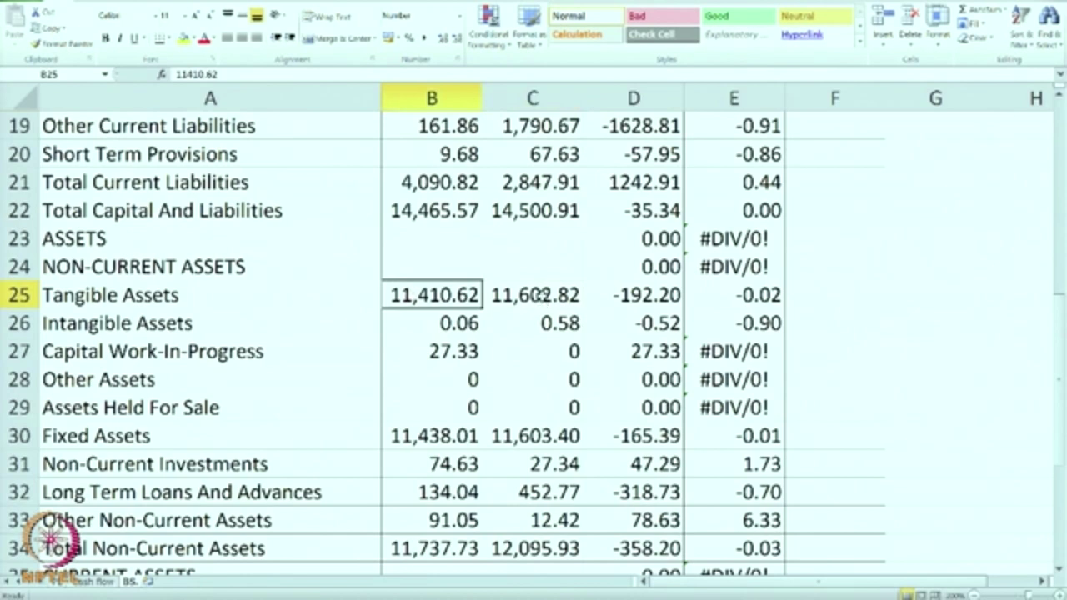
click(540, 293)
click(460, 298)
click(717, 295)
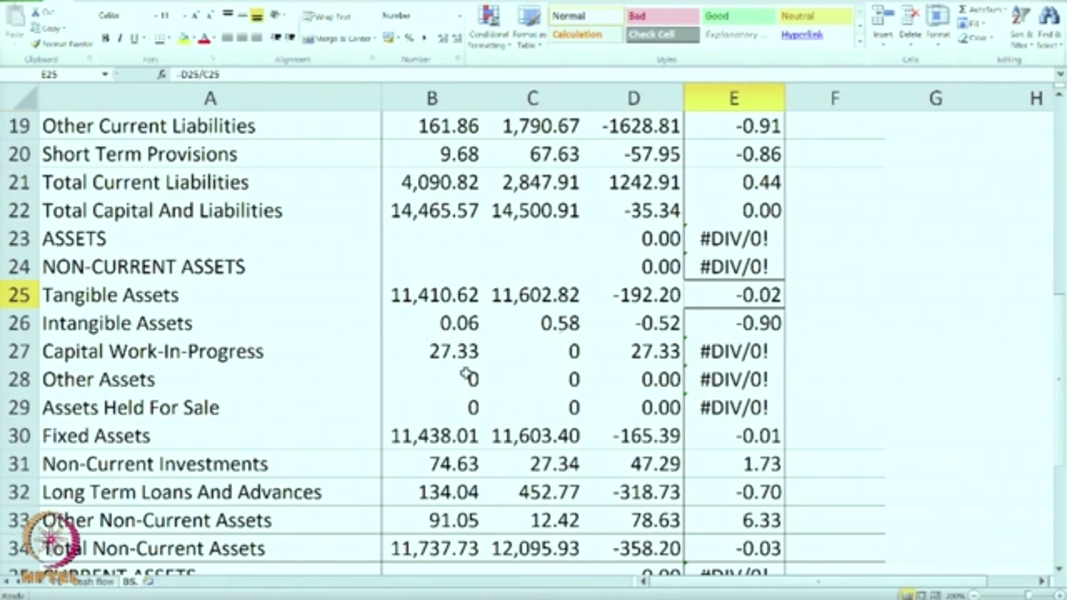
click(448, 349)
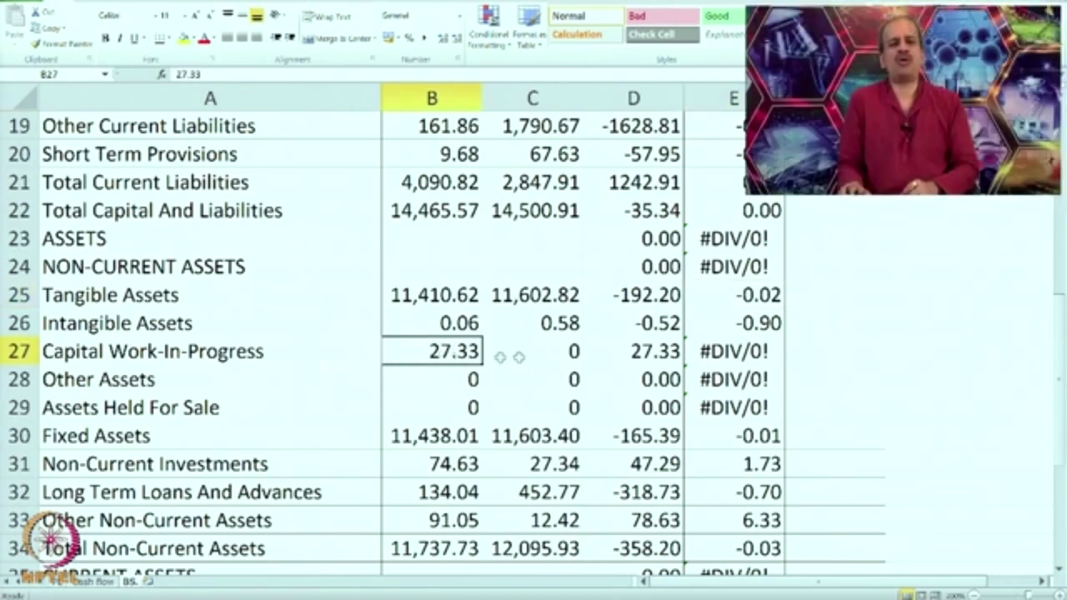
Compare Fixed Assets for Mar-16 and Mar 17, including the change and % change in row 30
scroll(736, 400, down, 1)
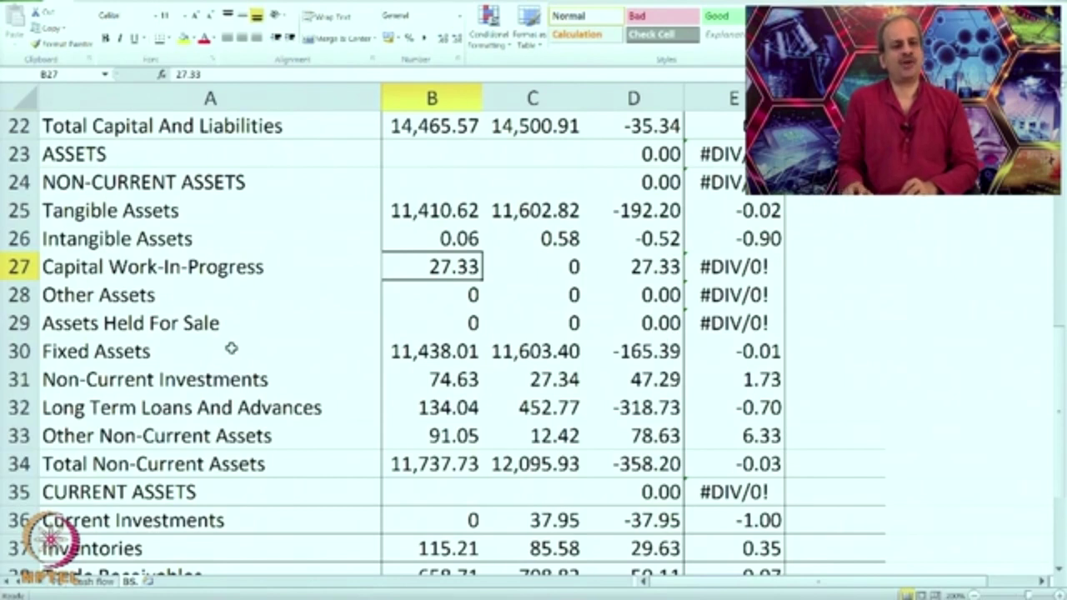
click(567, 351)
click(454, 353)
click(654, 351)
click(737, 352)
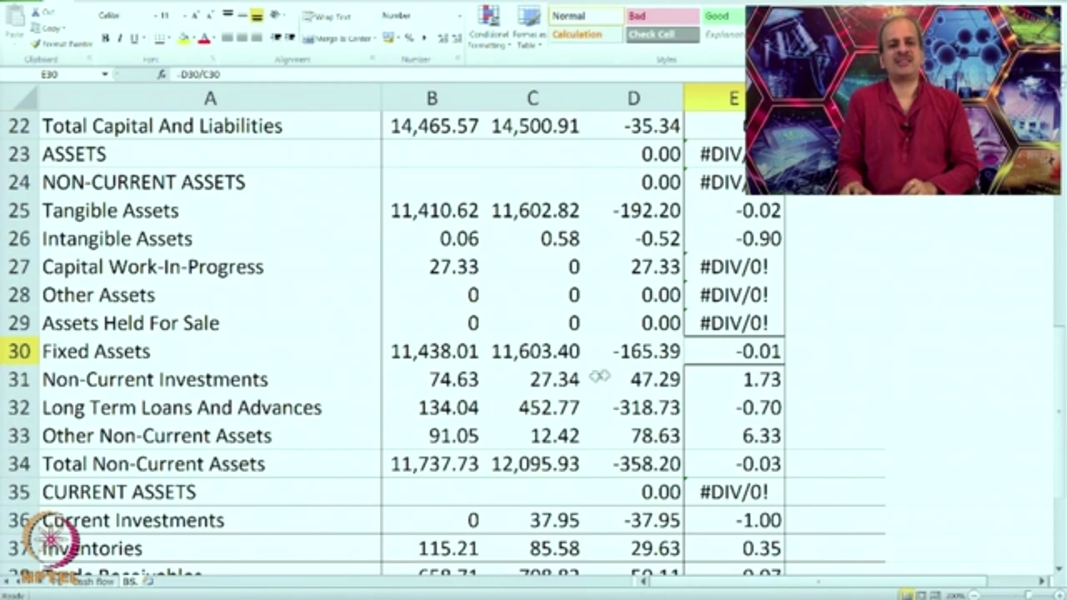
Compare Non-Current Investments for Mar-16 and Mar 17 and check the % change in E31
click(521, 380)
click(448, 379)
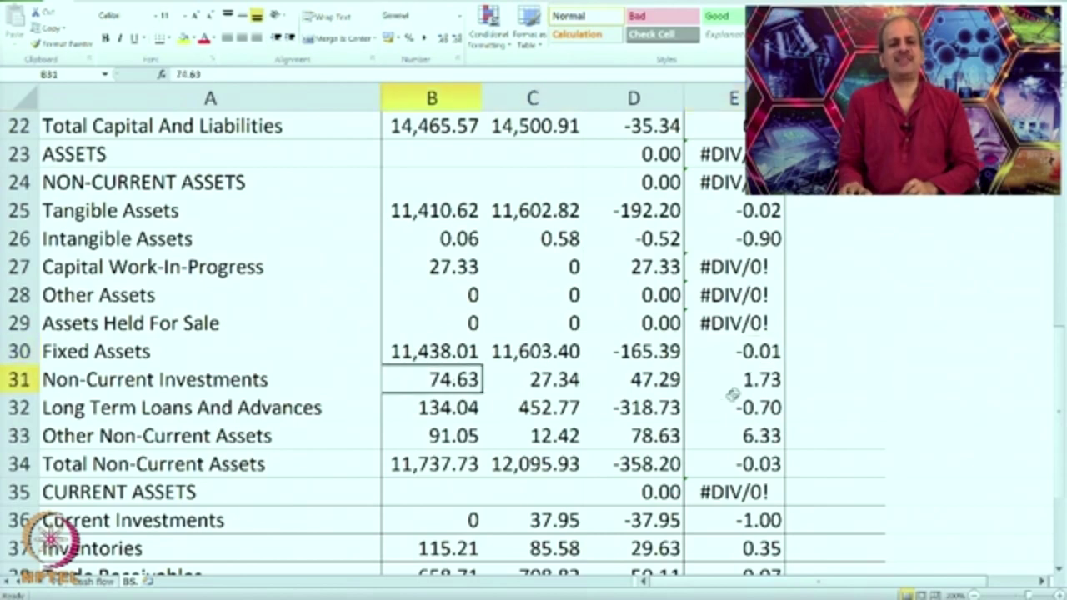
scroll(717, 400, down, 1)
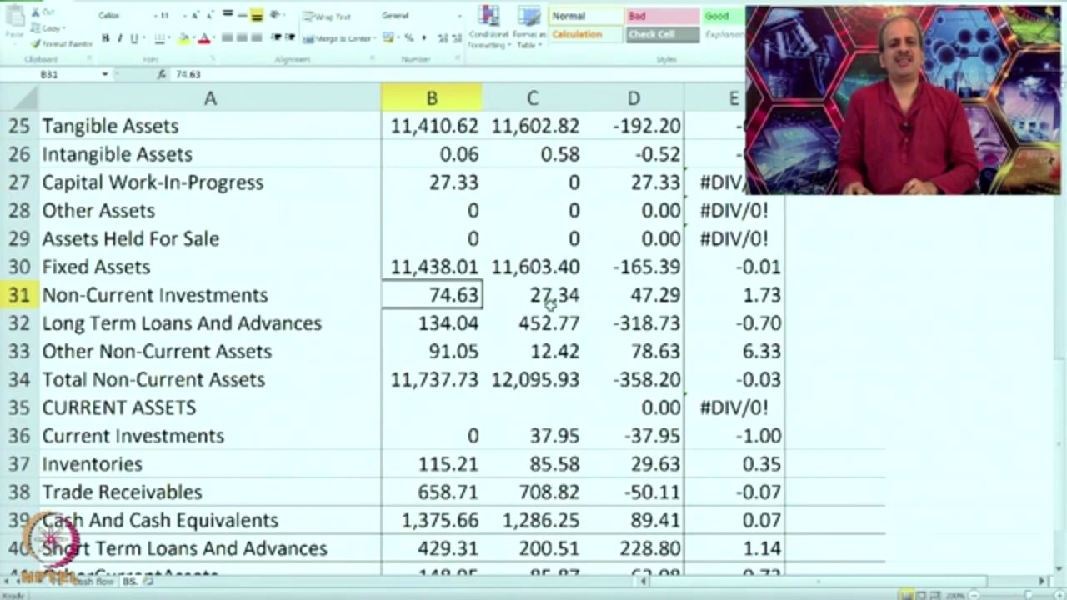
click(779, 298)
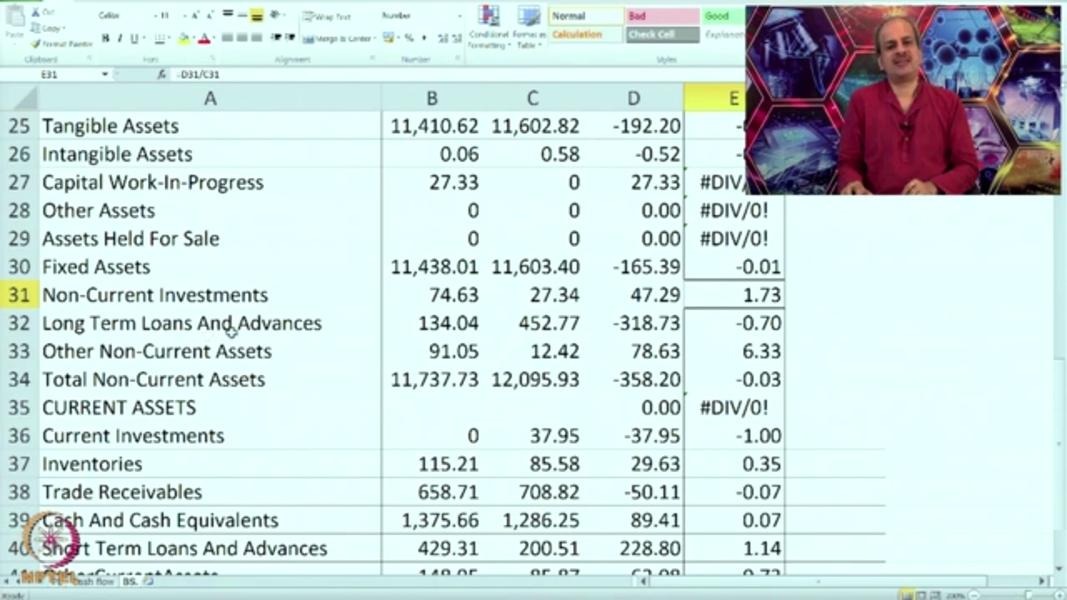
Compare both years' Long Term Loans And Advances and Total Non-Current Assets, checking the latter's % change in E34
click(510, 333)
click(445, 331)
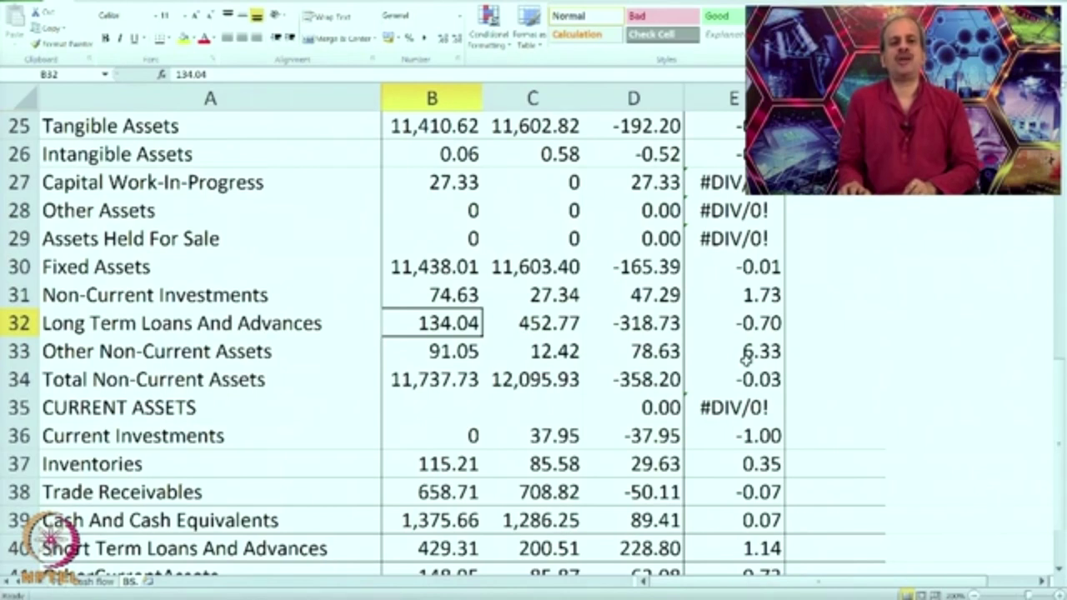
click(558, 381)
click(442, 383)
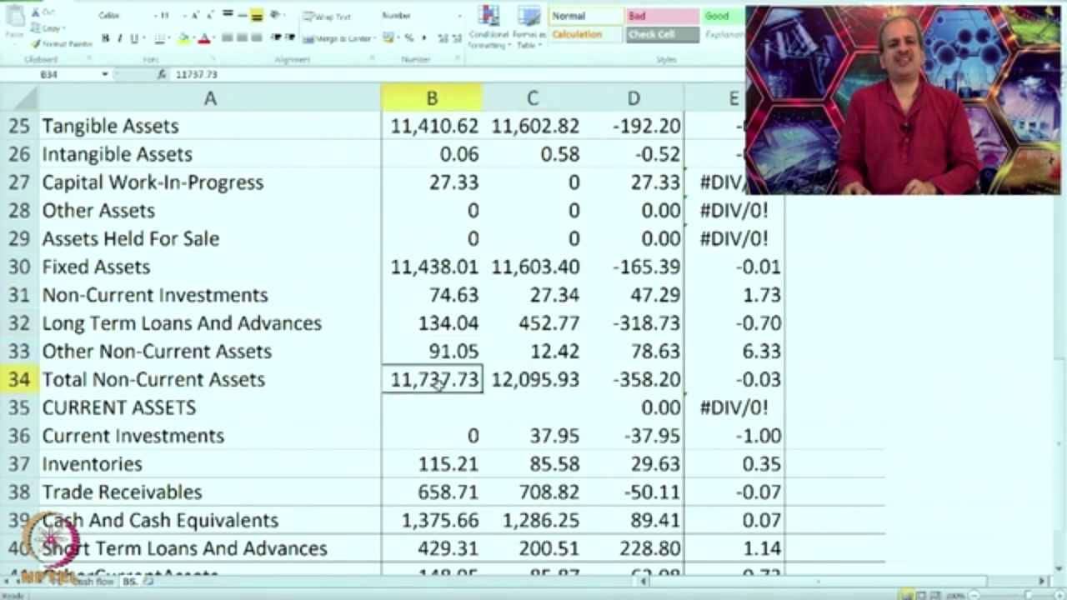
click(719, 379)
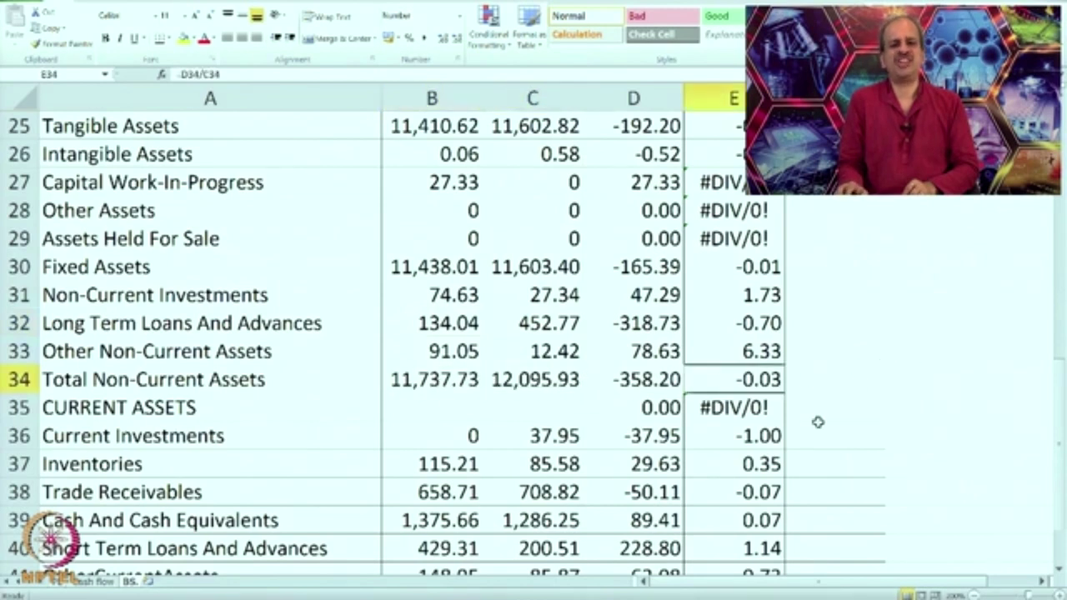
Compare Current Investments for Mar-16 and Mar 17 in row 36
scroll(816, 423, down, 1)
scroll(820, 413, down, 1)
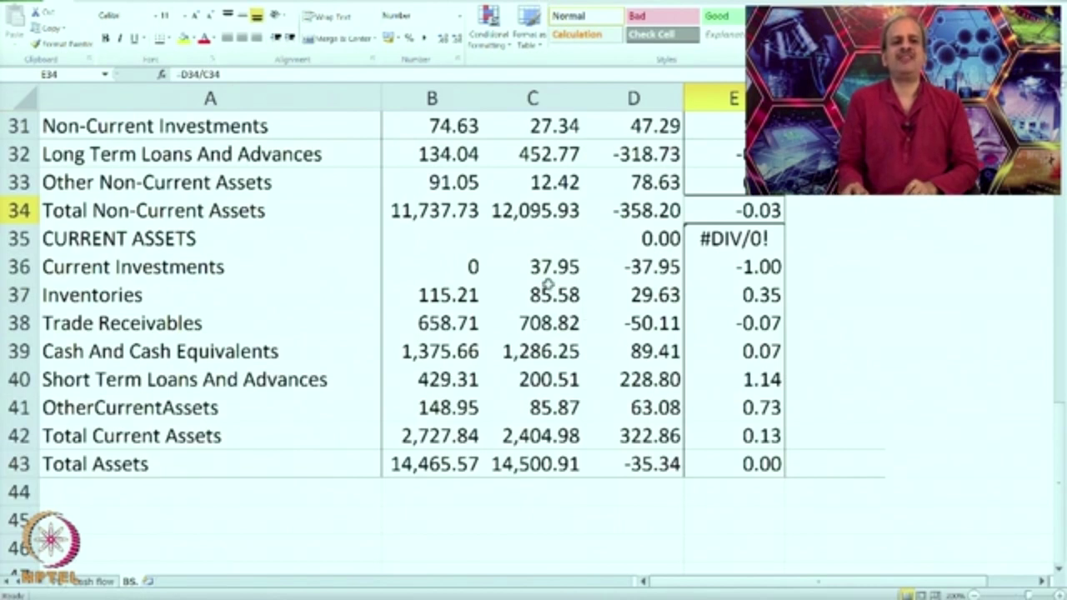
click(547, 278)
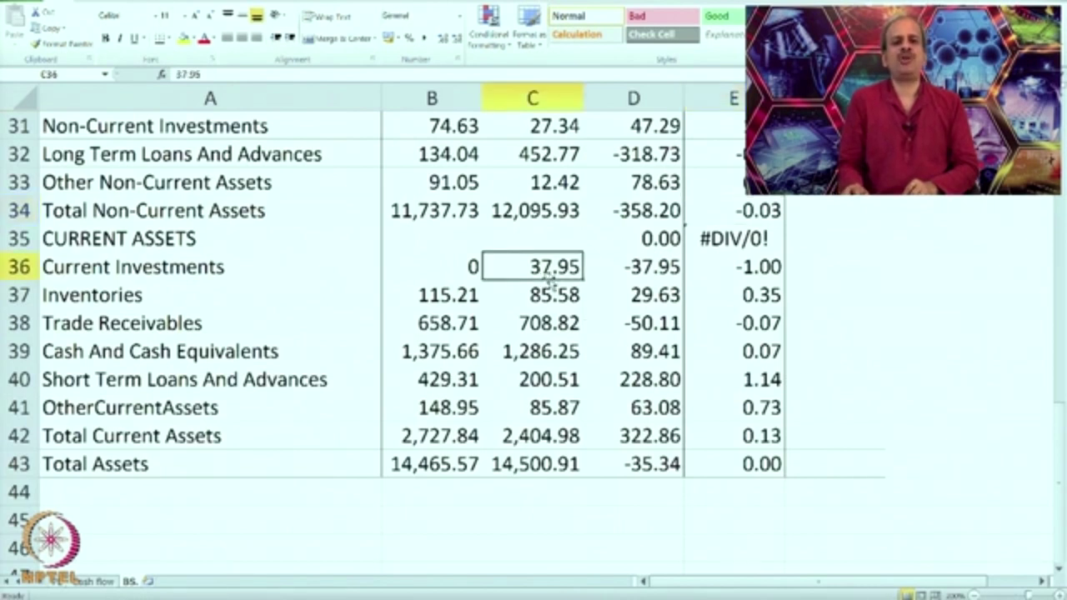
click(449, 272)
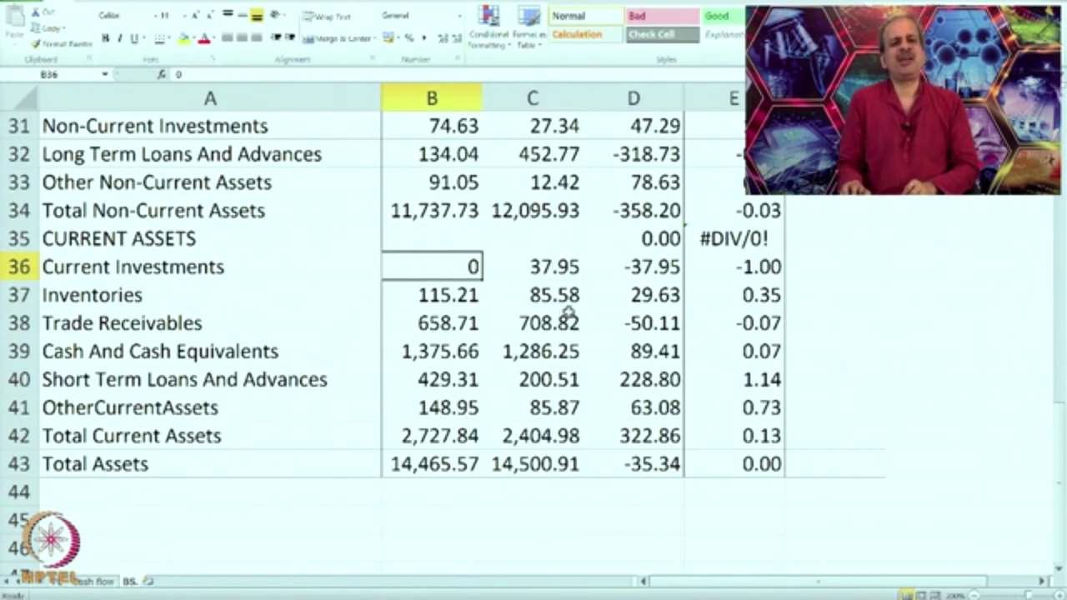
Compare Inventories and Trade Receivables for Mar-16 and Mar 17 in rows 37 and 38
click(569, 300)
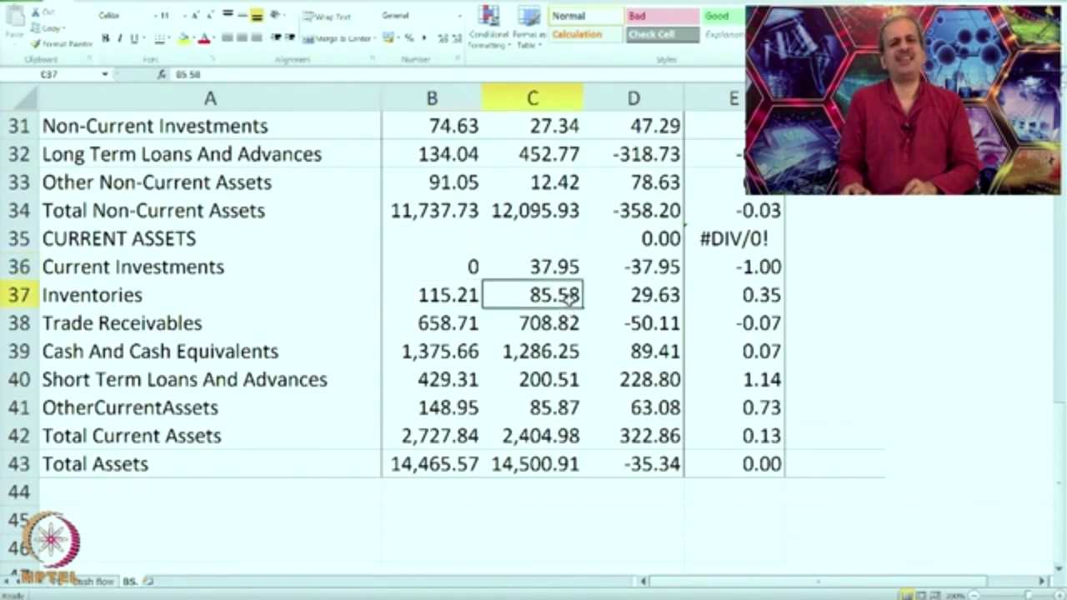
click(461, 294)
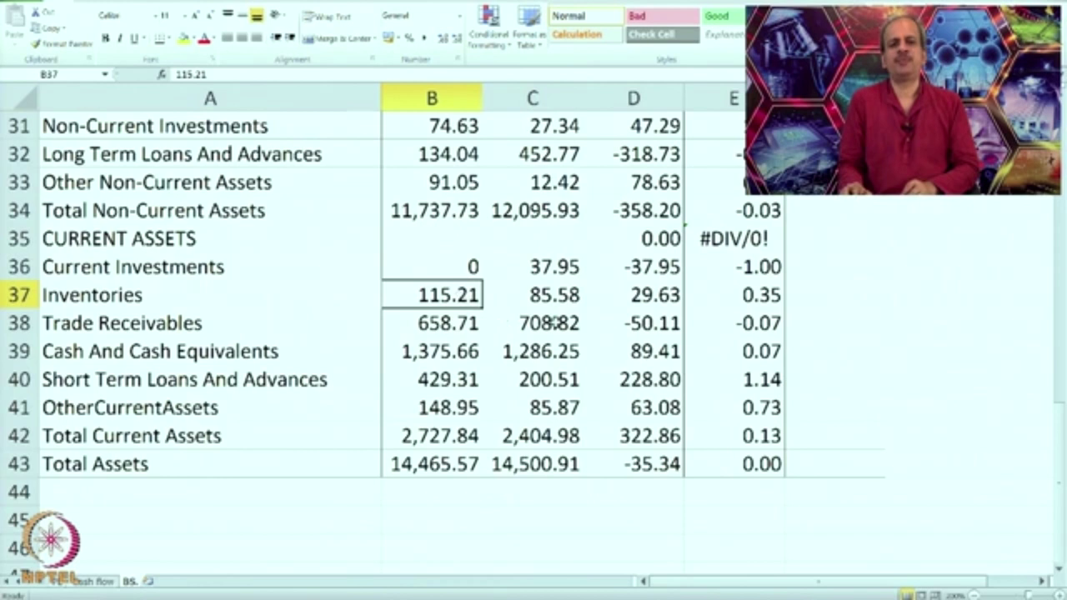
click(555, 322)
click(453, 321)
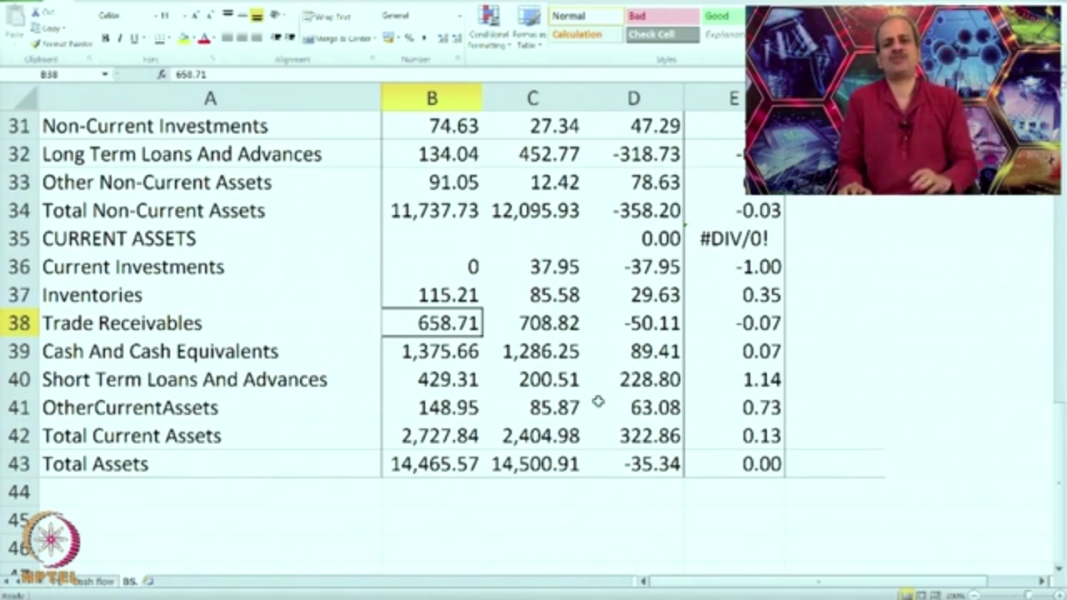
Compare Cash And Cash Equivalents for Mar-16 and Mar 17 in row 39
click(310, 348)
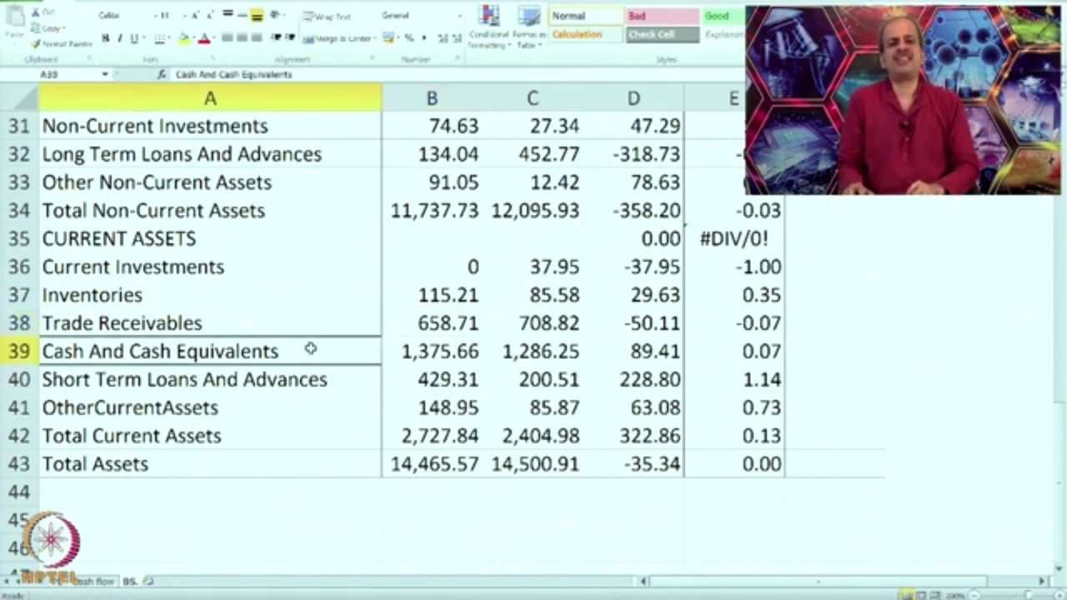
click(526, 353)
click(420, 354)
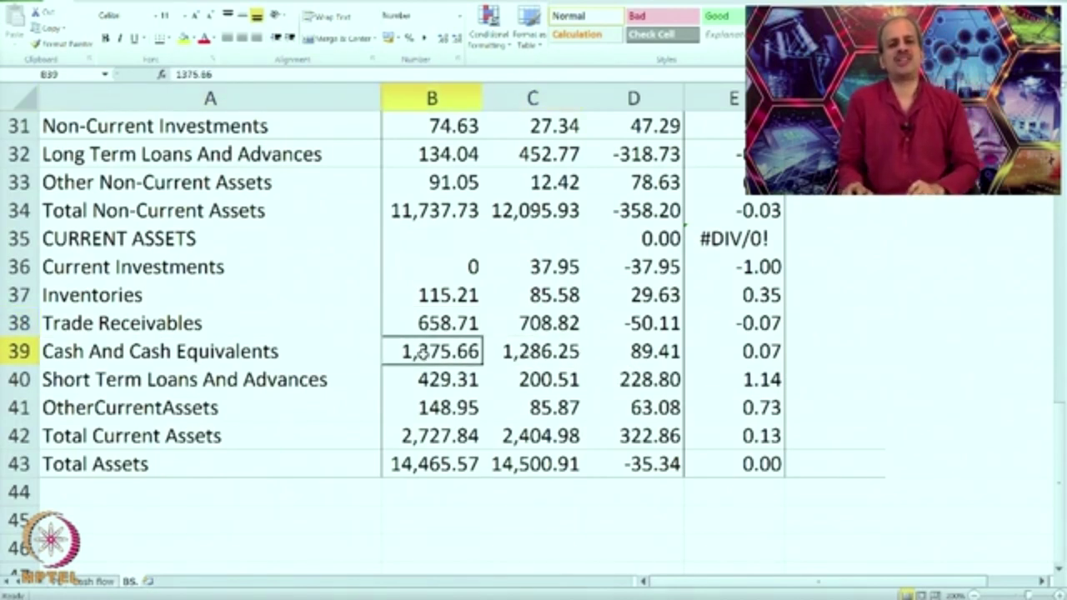
click(510, 352)
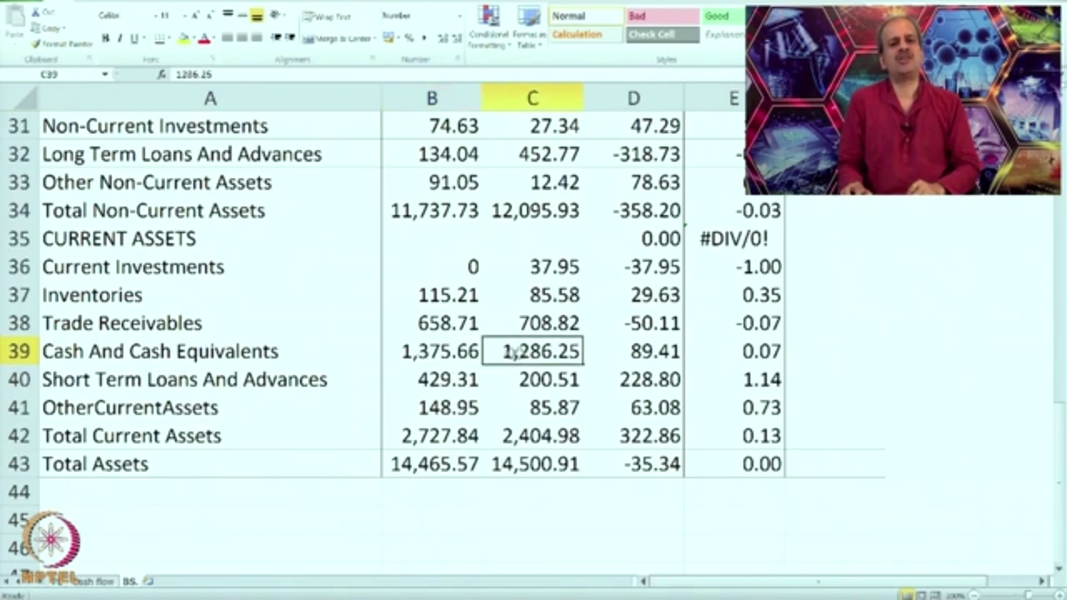
click(444, 353)
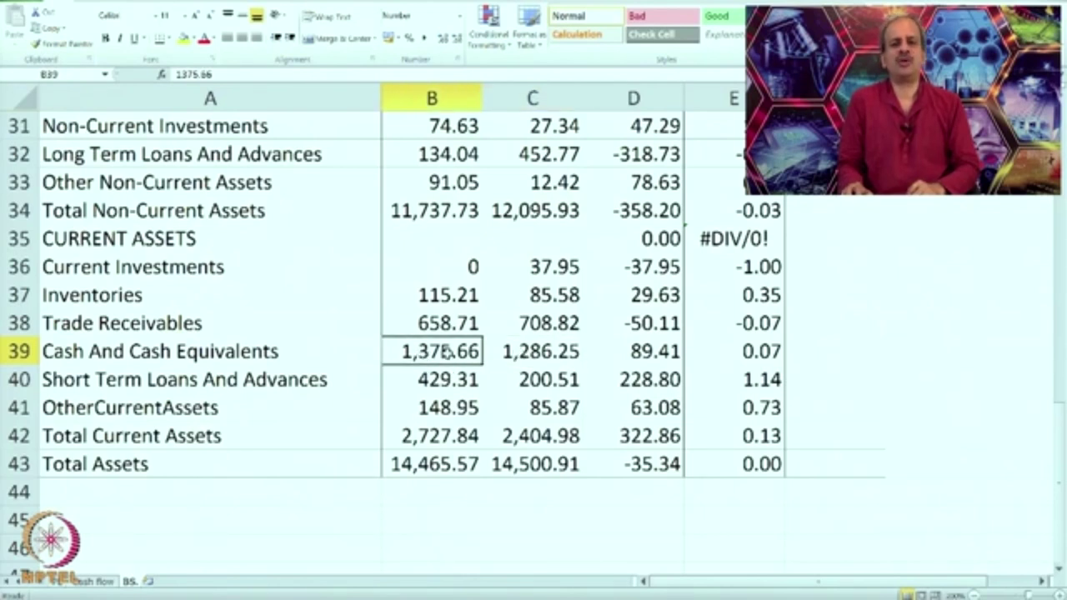
Compare Short Term Loans And Advances for Mar-16 and Mar 17, including the change and % change in row 40
click(546, 374)
click(455, 377)
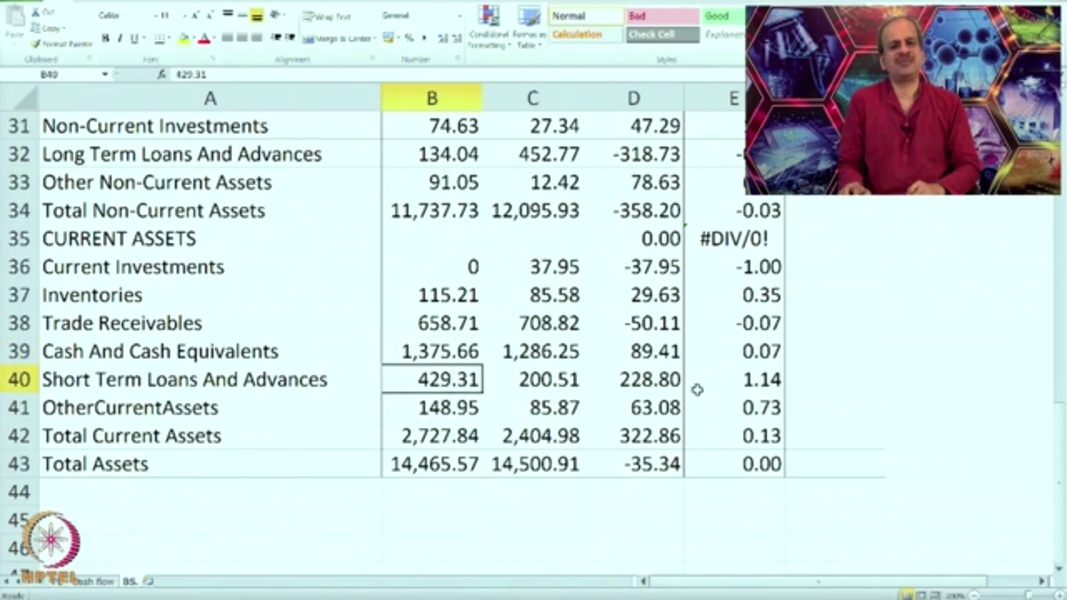
click(750, 386)
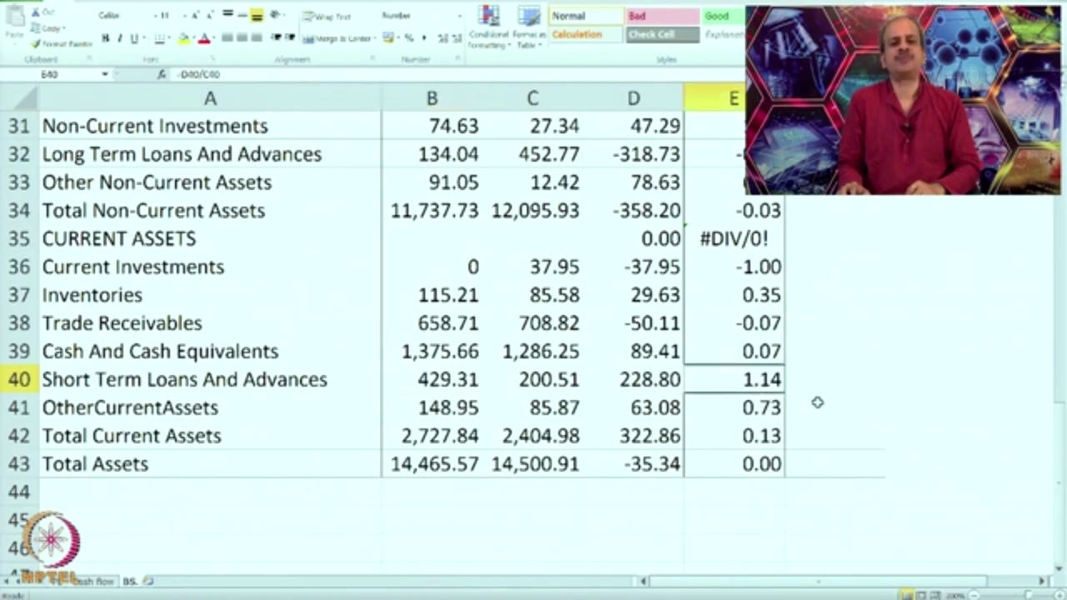
click(657, 389)
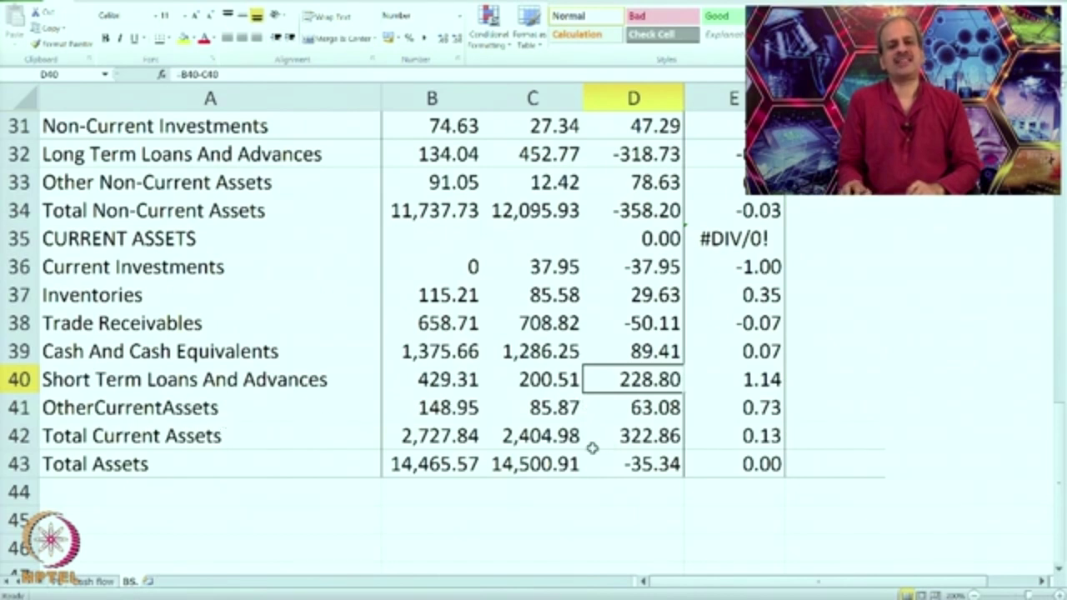
Check the change and % change of Total Current Assets in row 42 and return to the start of the balance sheet
click(644, 446)
click(734, 442)
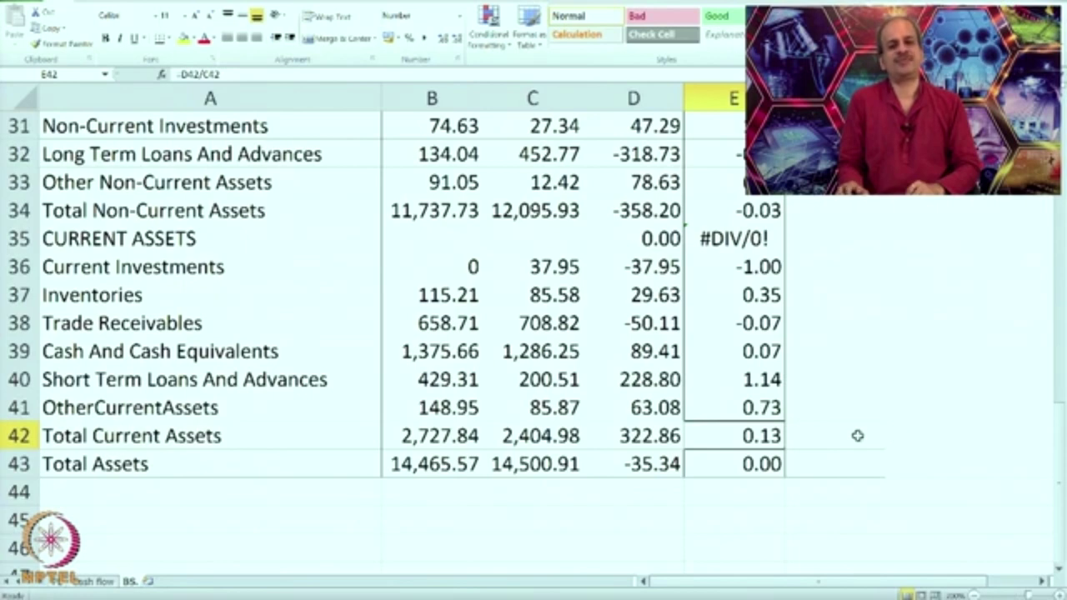
scroll(857, 435, up, 10)
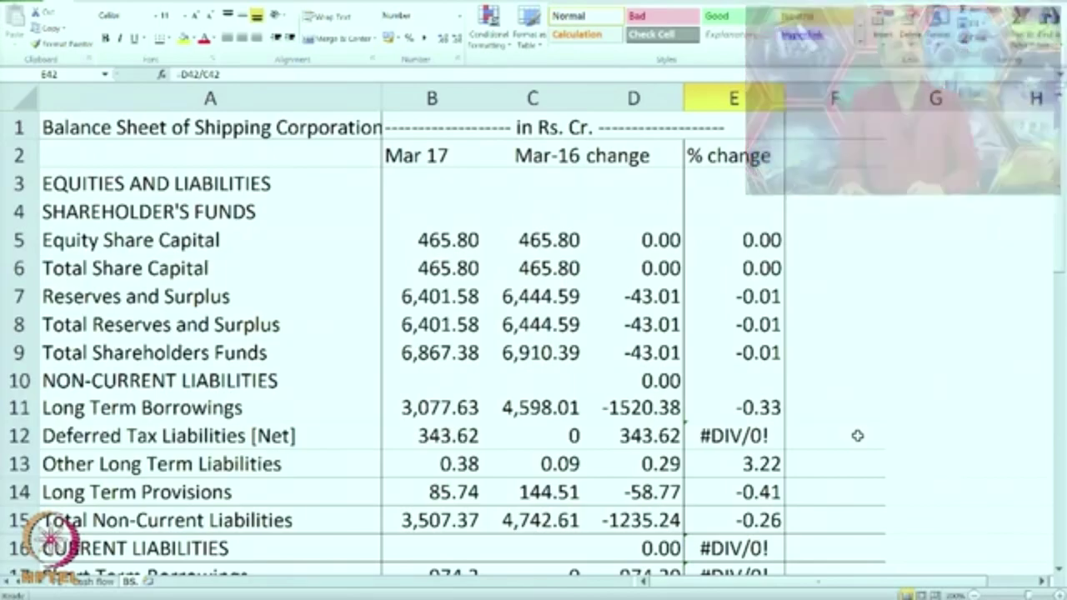
Calculate the Mar 17 current ratio in F42 by dividing Total Current Assets by Total Current Liabilities with =B42/B21
scroll(858, 435, down, 1)
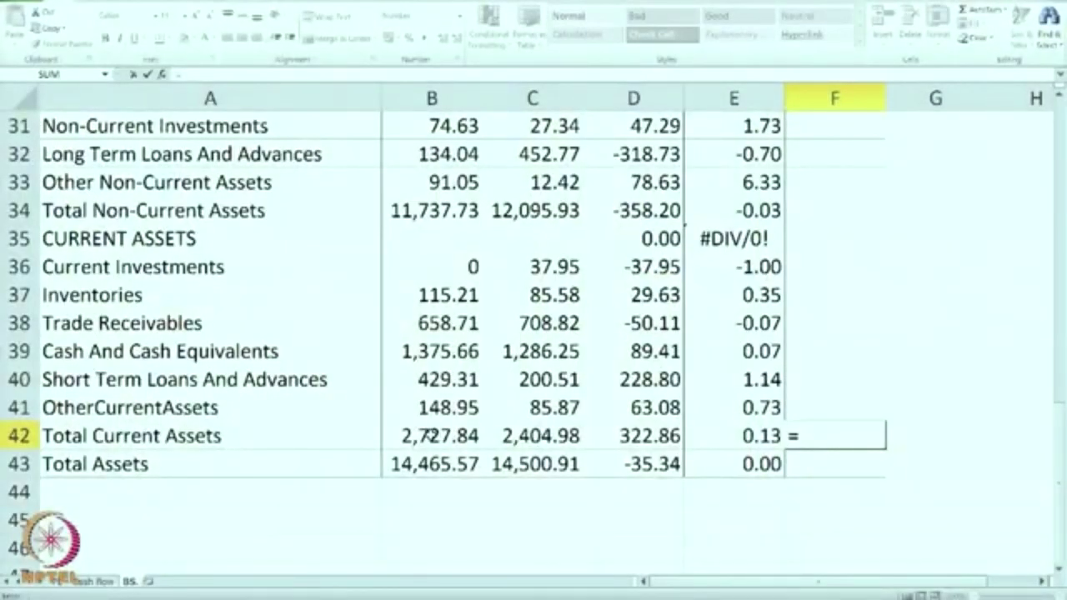
click(428, 433)
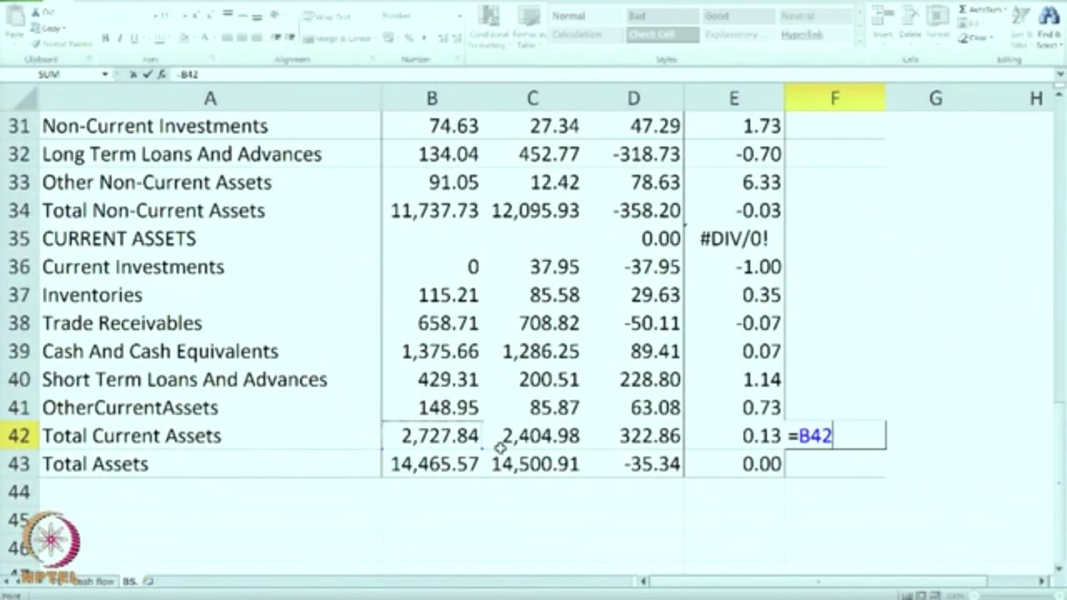
text(/)
scroll(500, 448, up, 2)
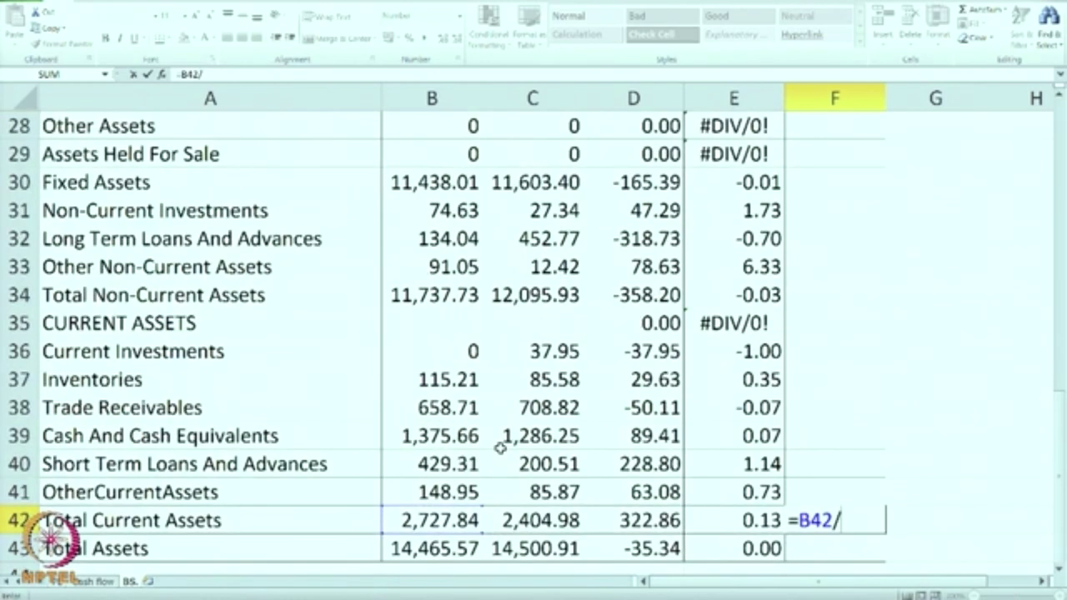
scroll(500, 448, up, 1)
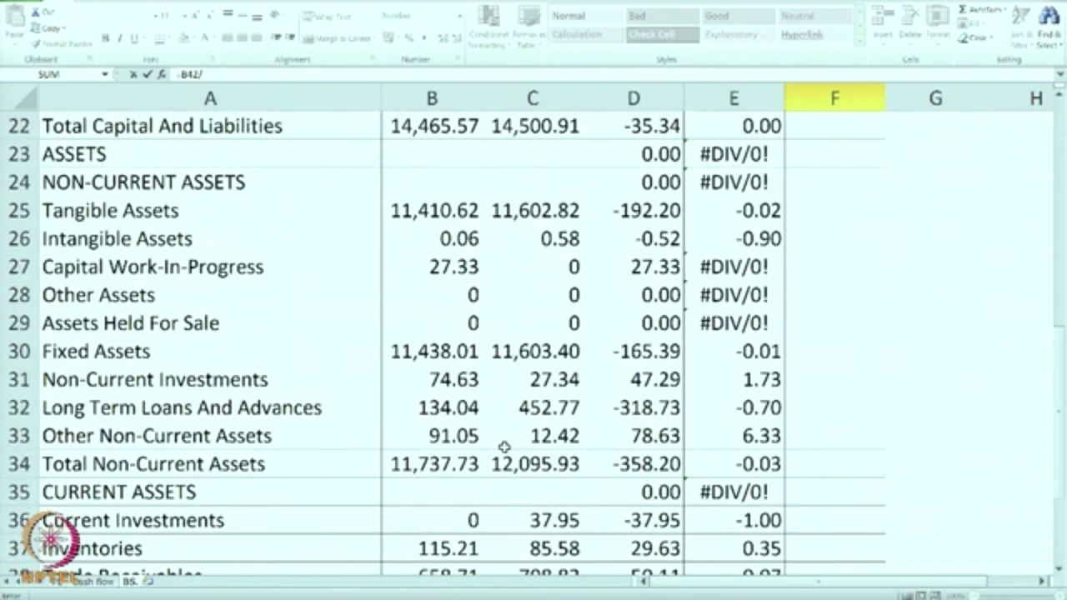
scroll(504, 447, up, 1)
scroll(504, 448, up, 2)
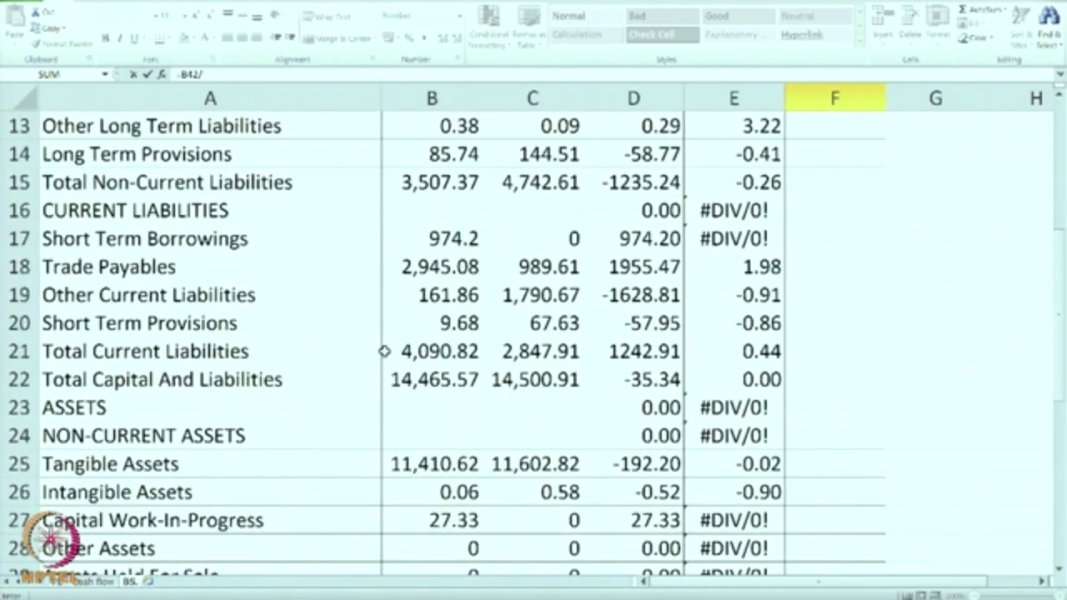
click(413, 352)
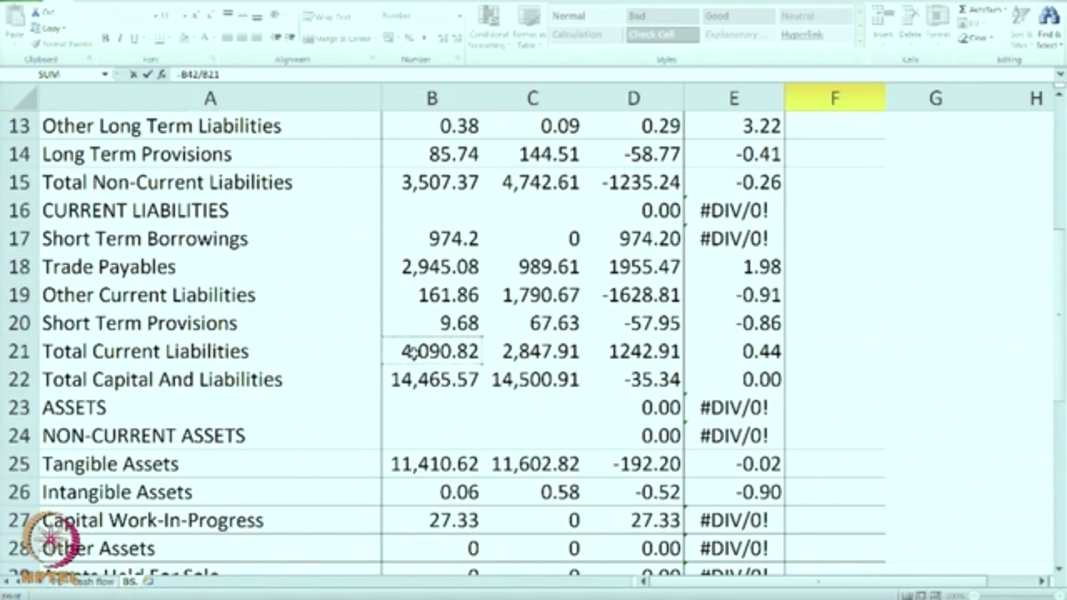
key(Return)
Copy the current ratio formula from F42 into G42 to calculate the Mar-16 current ratio
scroll(407, 355, down, 1)
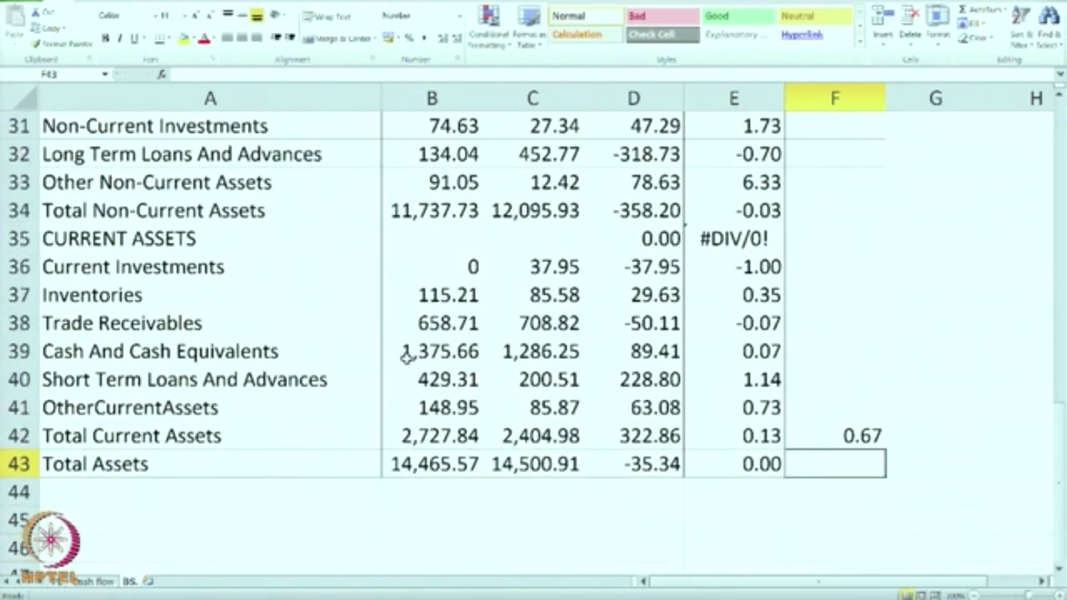
click(816, 434)
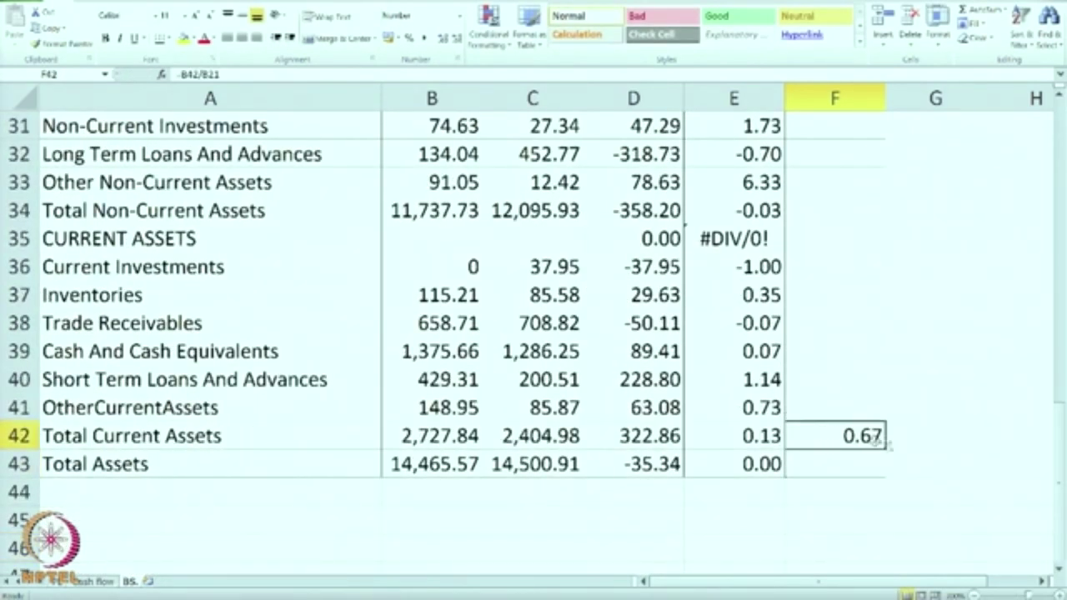
drag(883, 447, 924, 447)
key(ctrl+c)
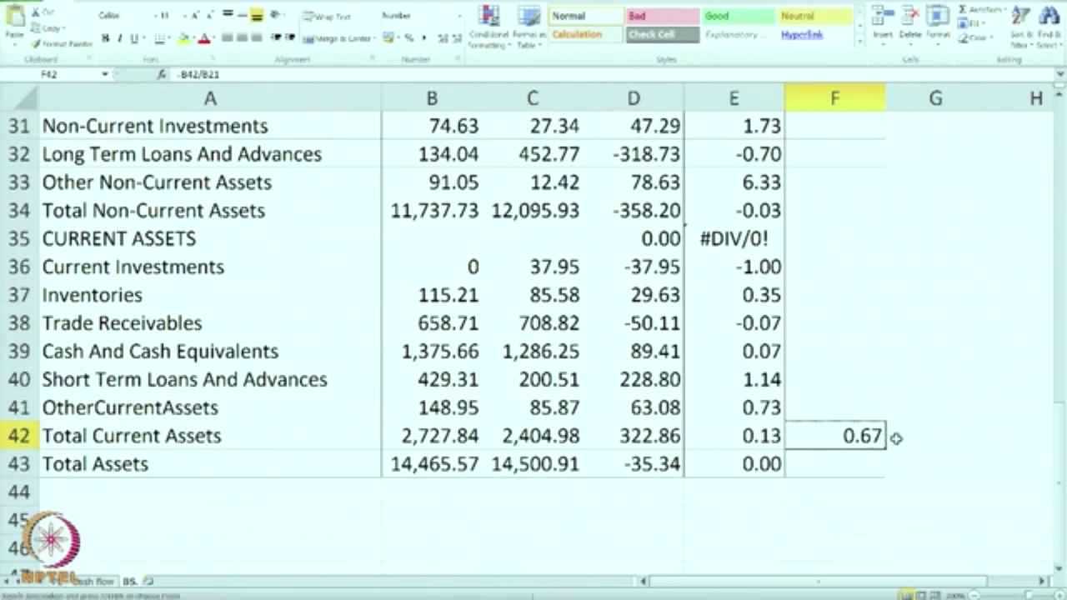
click(892, 436)
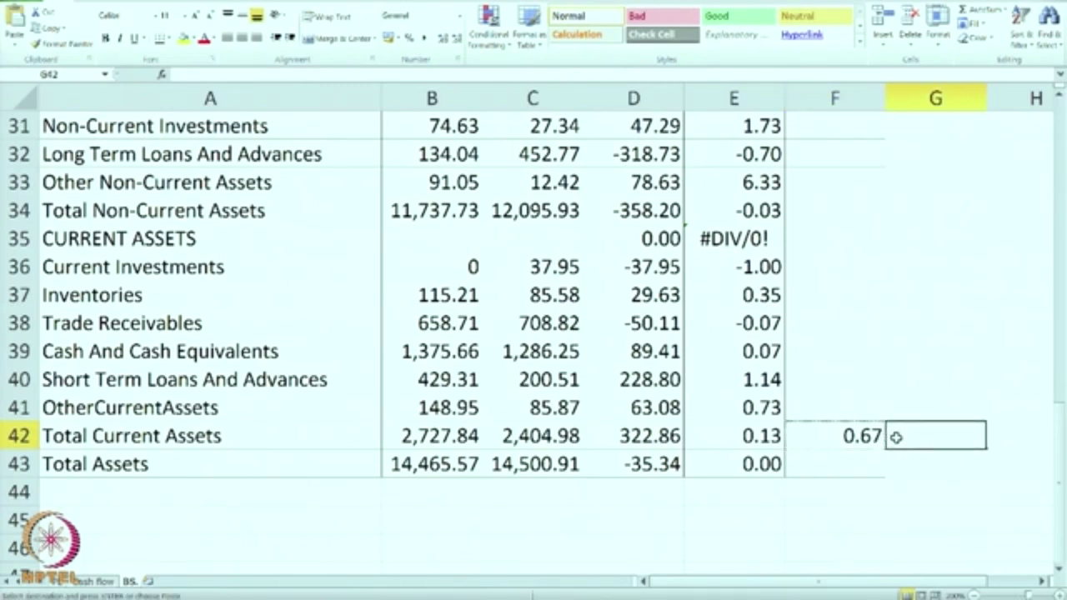
key(ctrl+v)
click(895, 467)
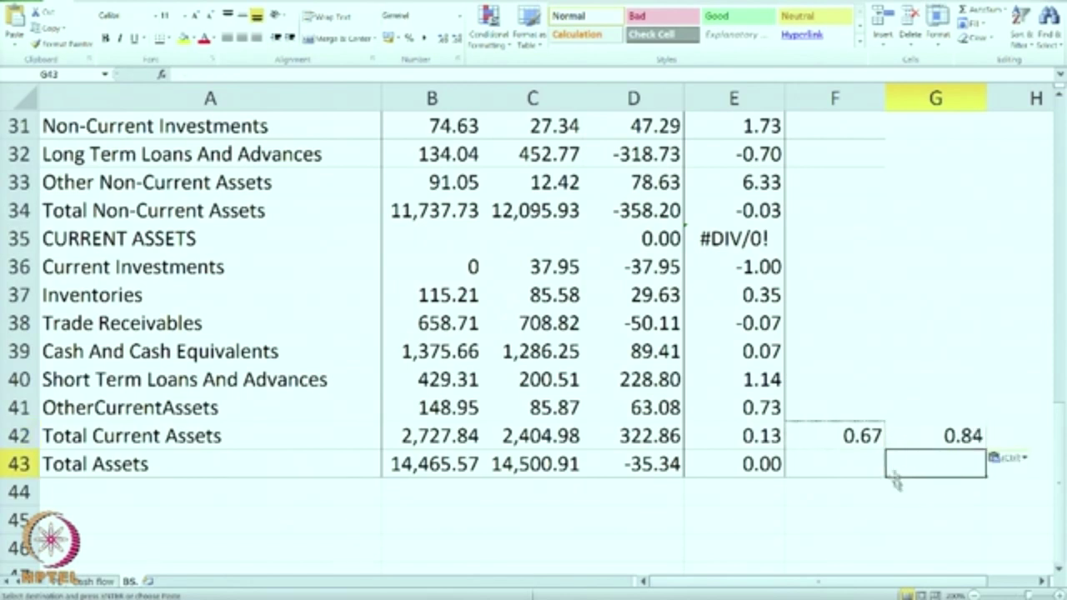
Compare the current ratios in F42 and G42 and review the current liabilities in rows 17 to 21
click(929, 433)
click(849, 435)
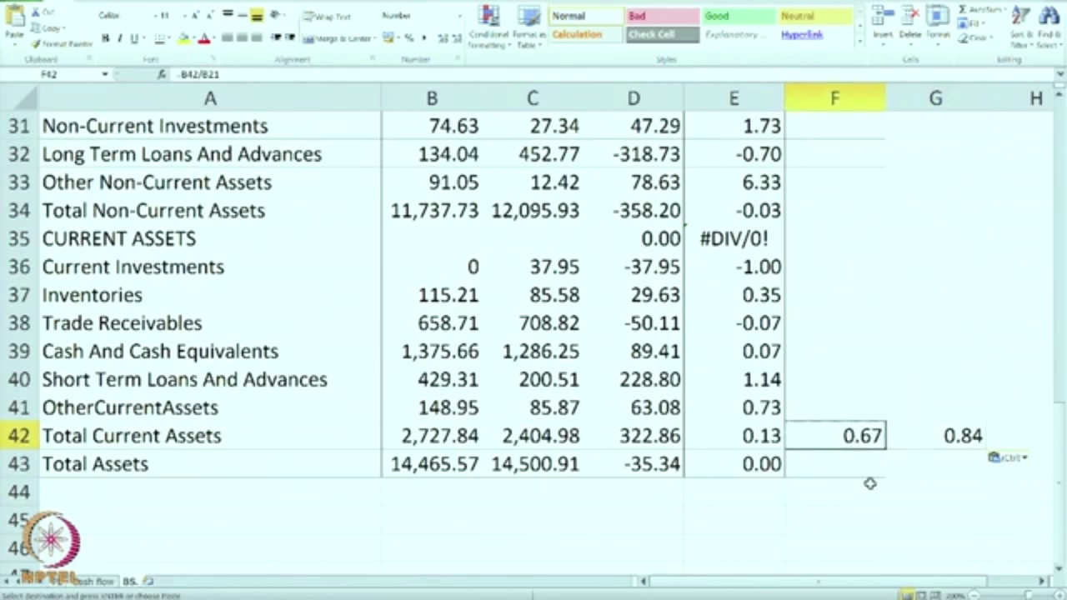
scroll(869, 484, up, 2)
scroll(869, 483, up, 3)
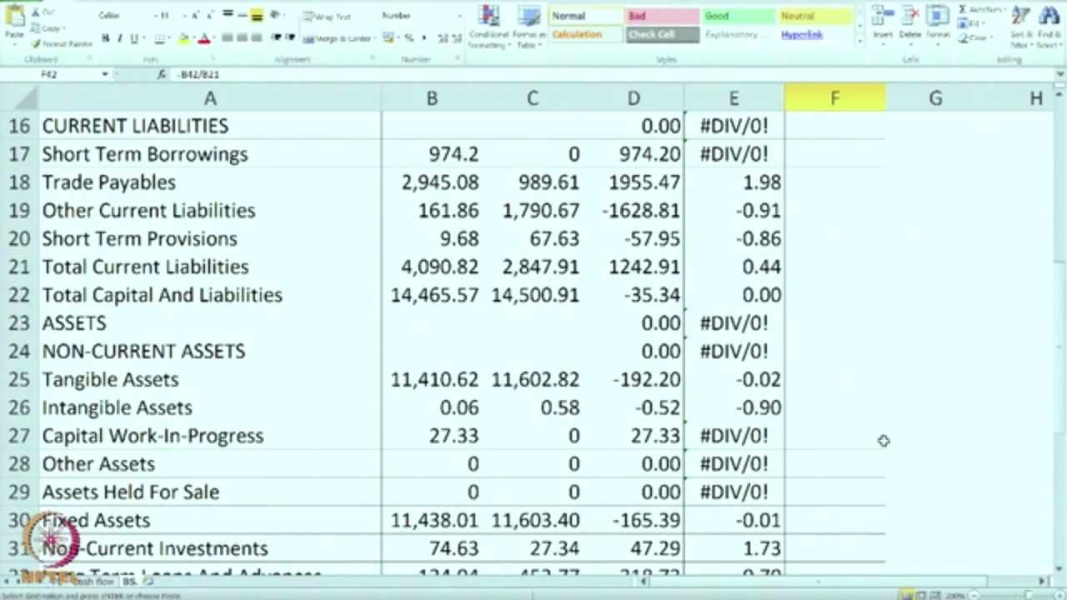
scroll(883, 440, up, 1)
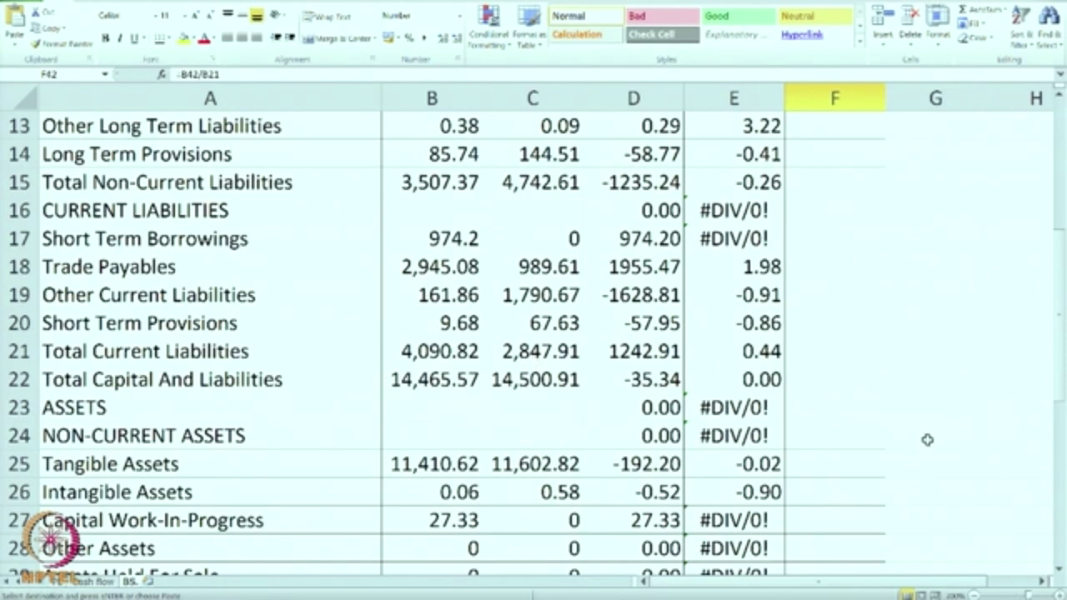
scroll(926, 439, down, 7)
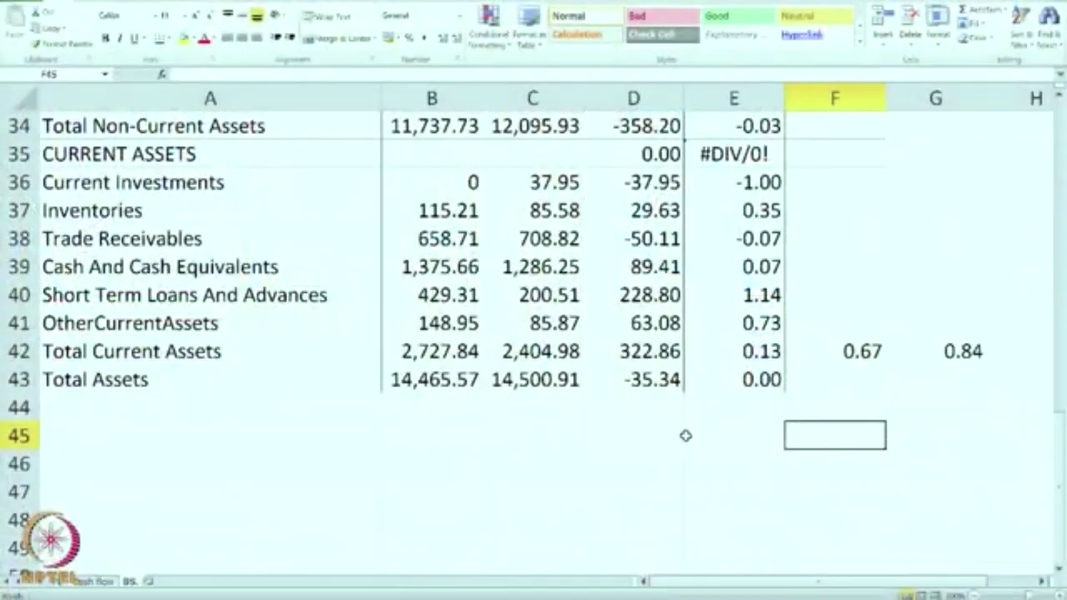
click(650, 454)
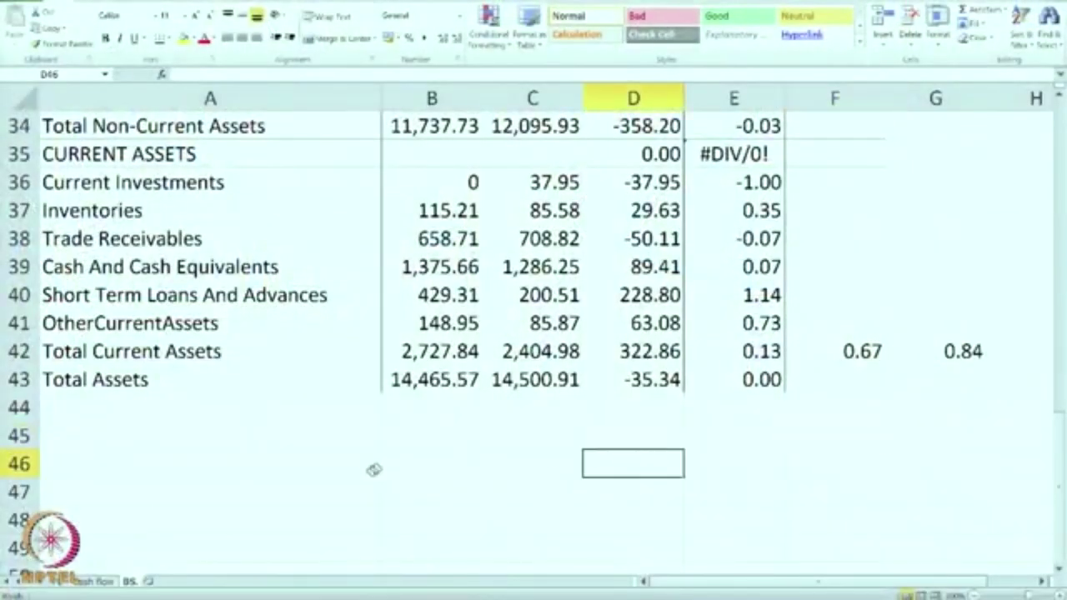
On the Cash flow sheet, calculate the change in Net Profit/Loss Before Extraordinary Items And Tax in D4 with =B4-C4
click(98, 582)
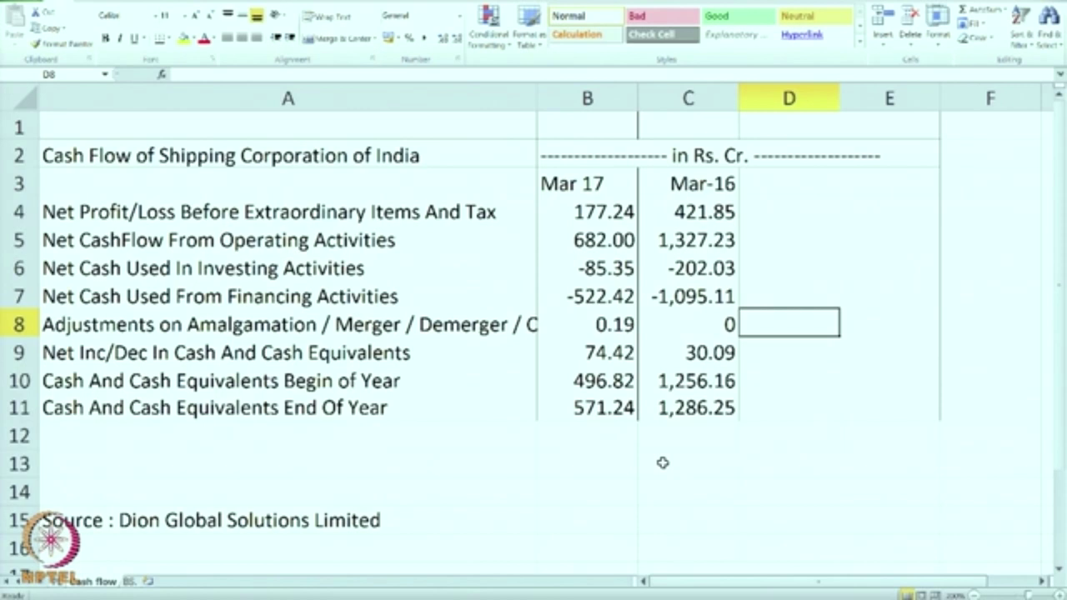
click(789, 217)
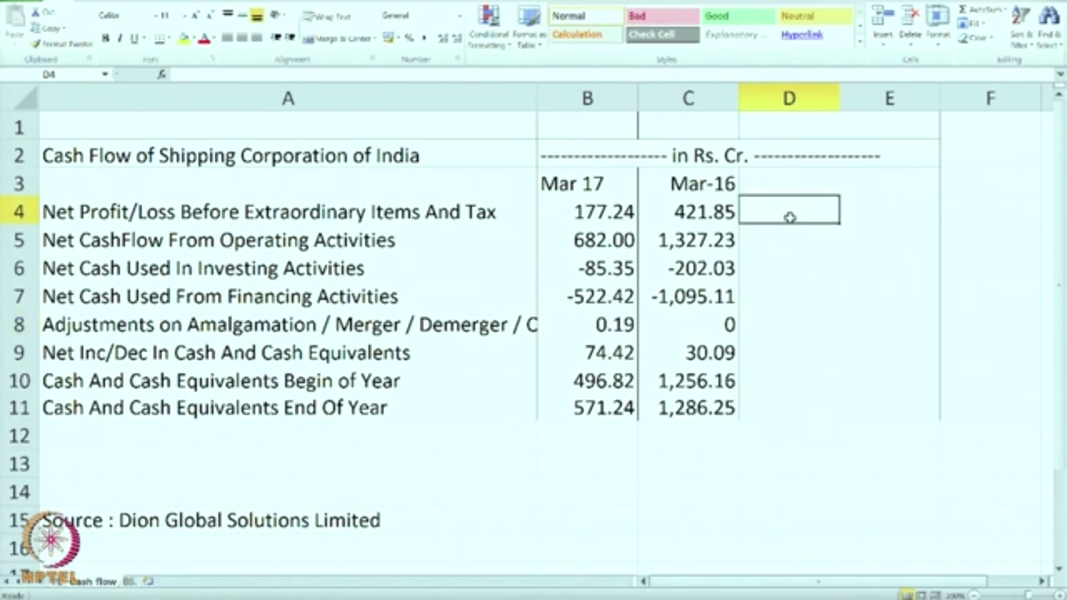
text(=)
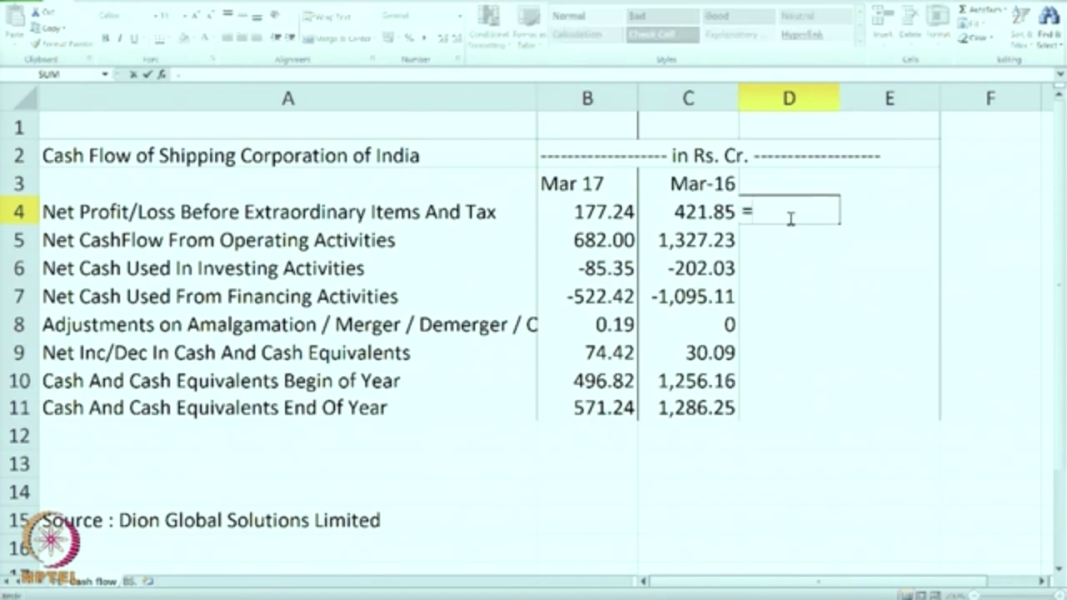
click(595, 208)
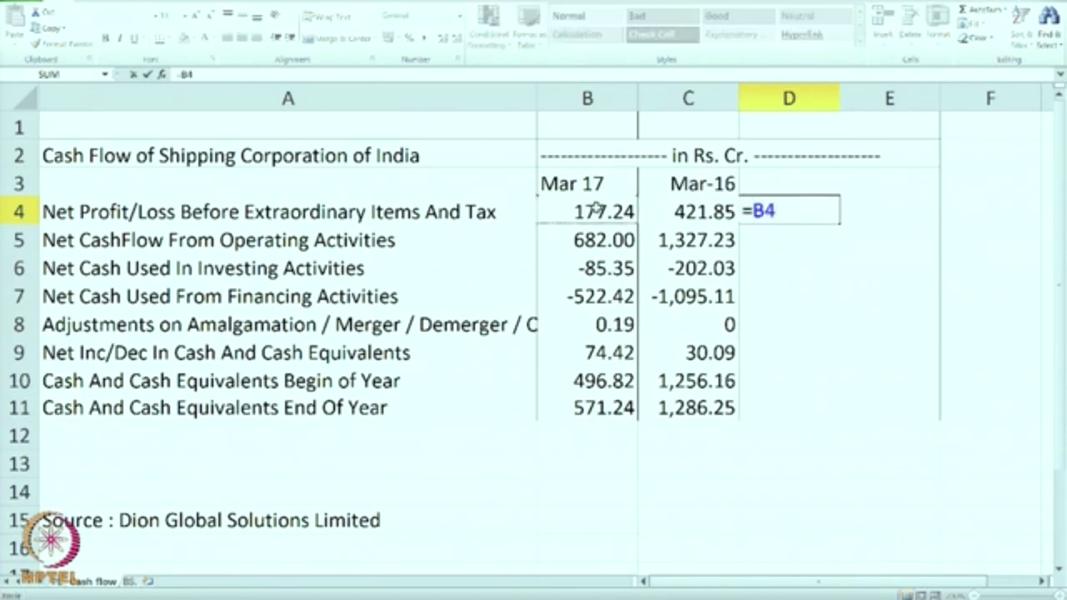
text(-)
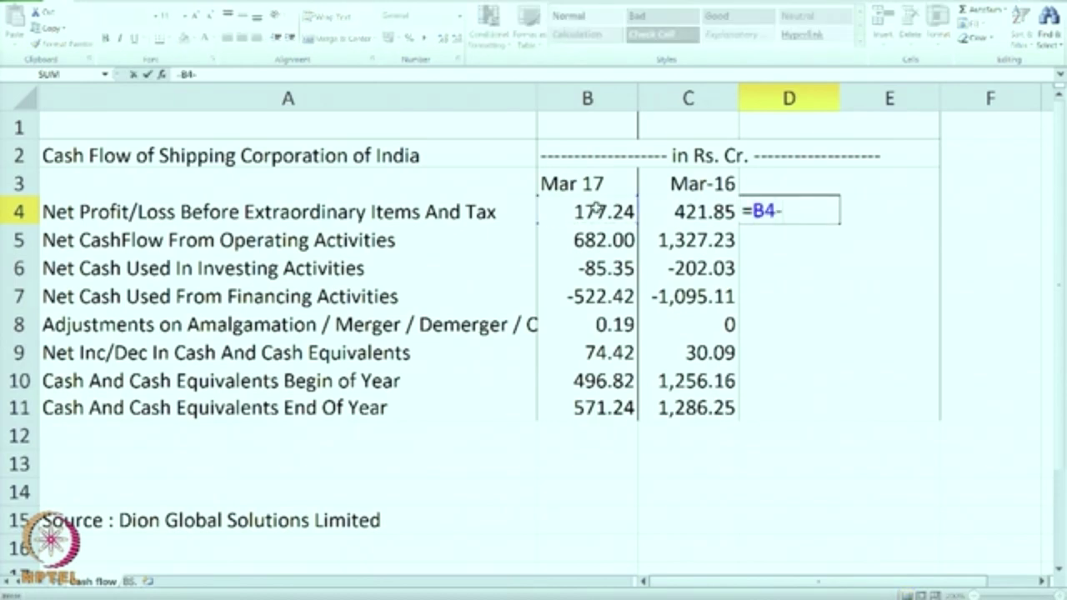
click(652, 212)
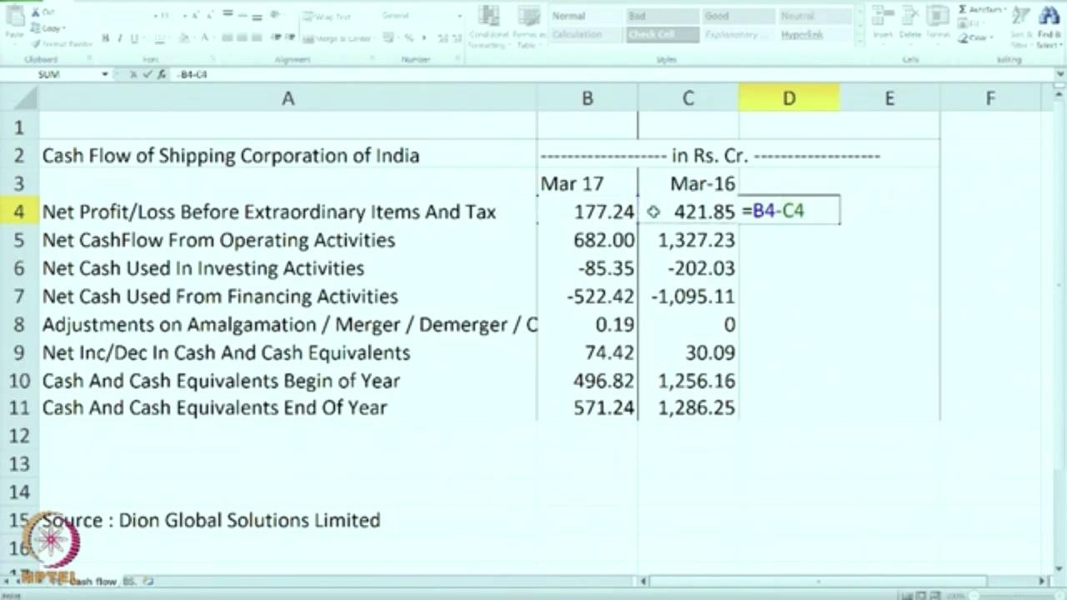
key(Return)
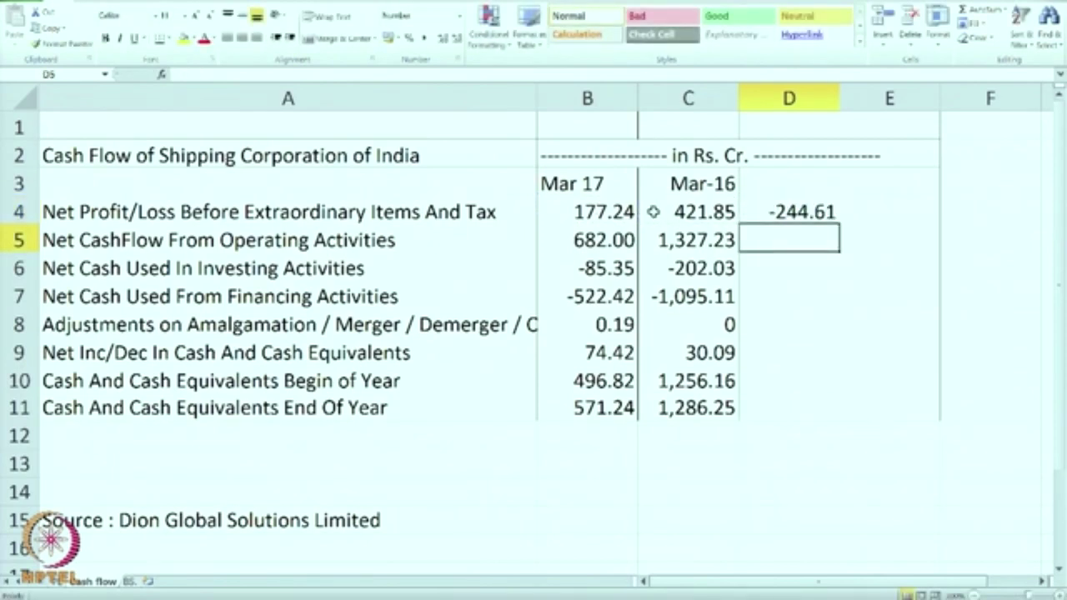
Calculate the relative change in Net Profit/Loss Before Extraordinary Items And Tax in E4 with =D4/C4
click(872, 212)
text(=)
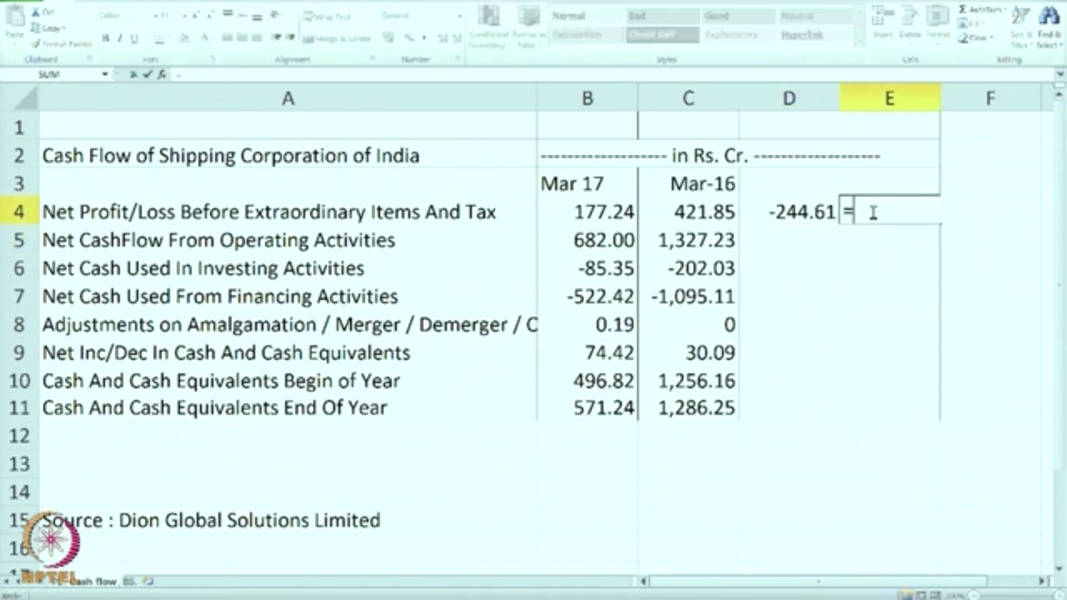
click(821, 212)
text(/)
click(705, 209)
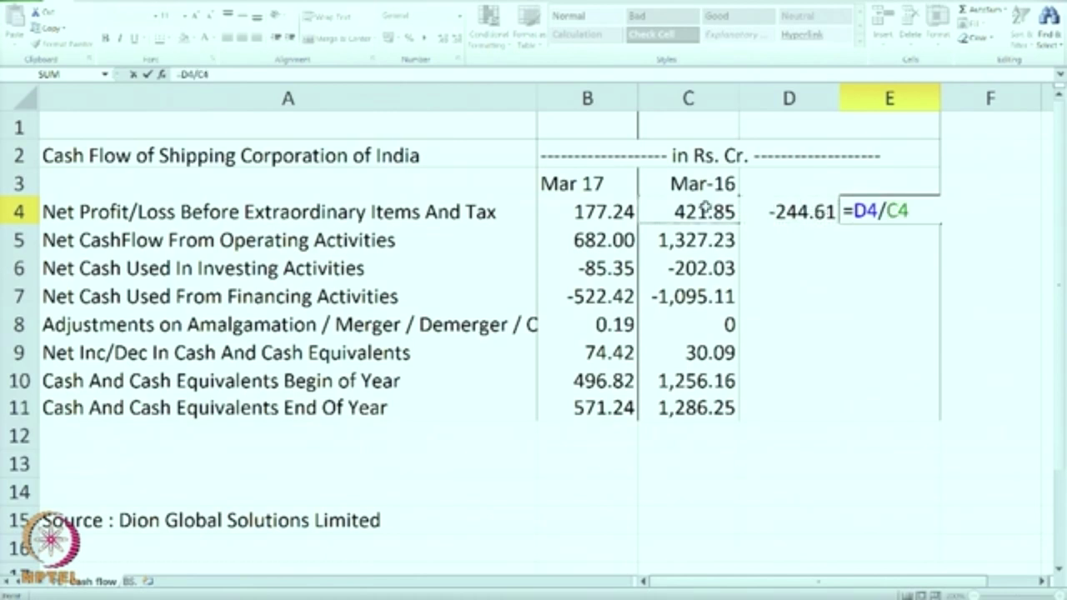
key(Return)
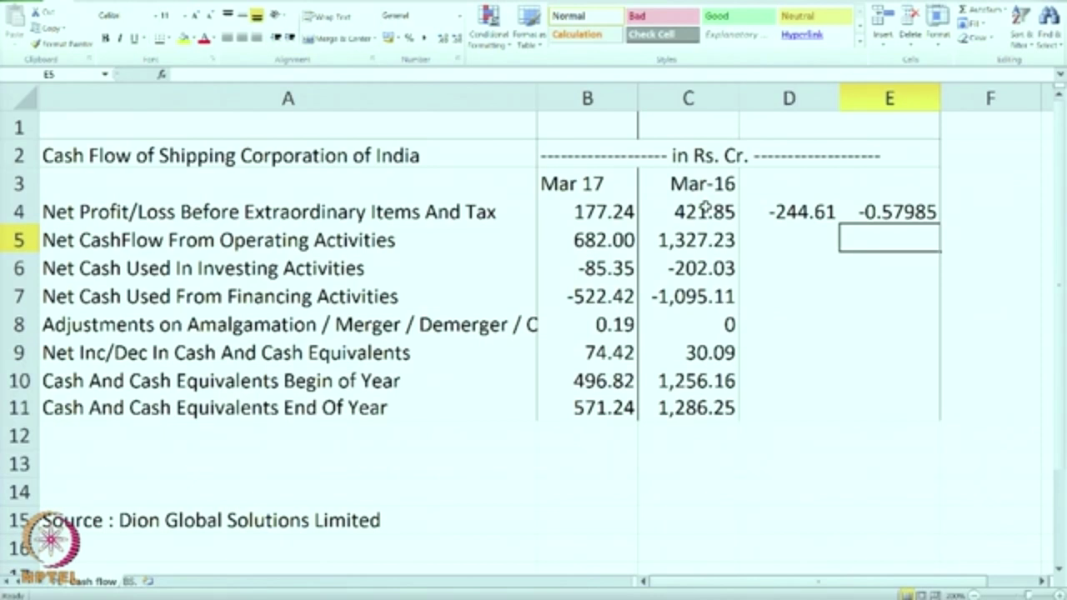
Fill the change and relative change formulas in D4:E4 down to row 11 of the cash flow statement
click(806, 210)
drag(806, 210, 890, 211)
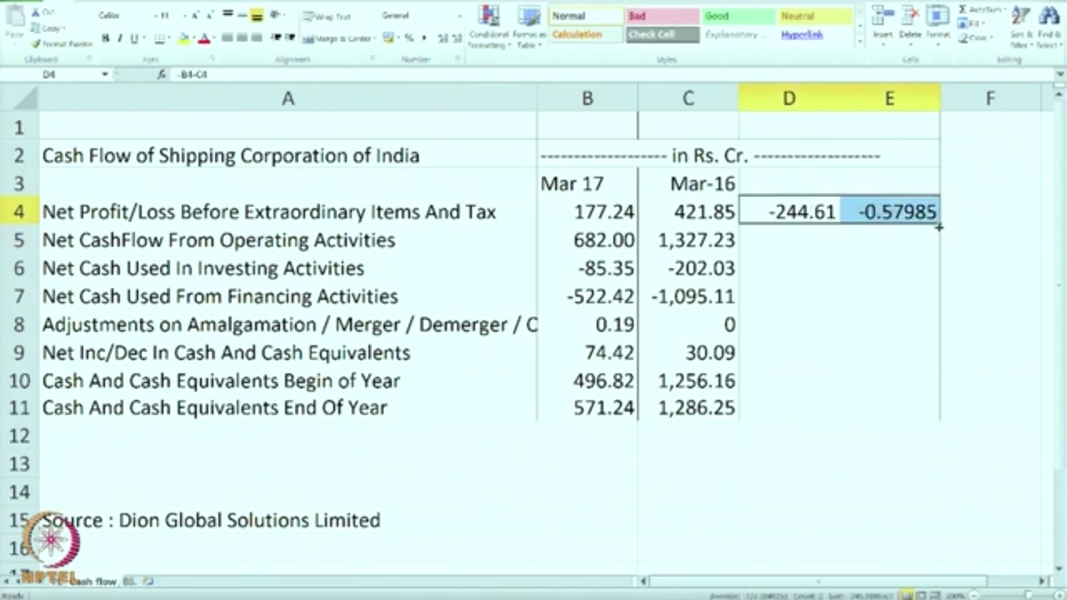
drag(939, 226, 931, 406)
click(780, 464)
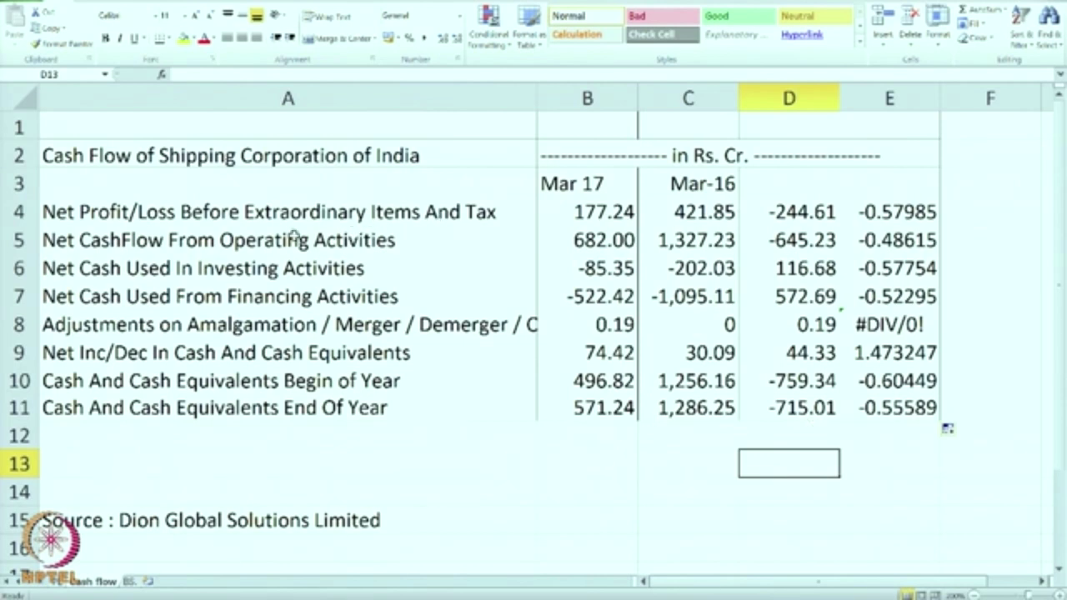
Compare Net CashFlow From Operating Activities for Mar-16 and Mar 17, including its change, in row 5
click(763, 242)
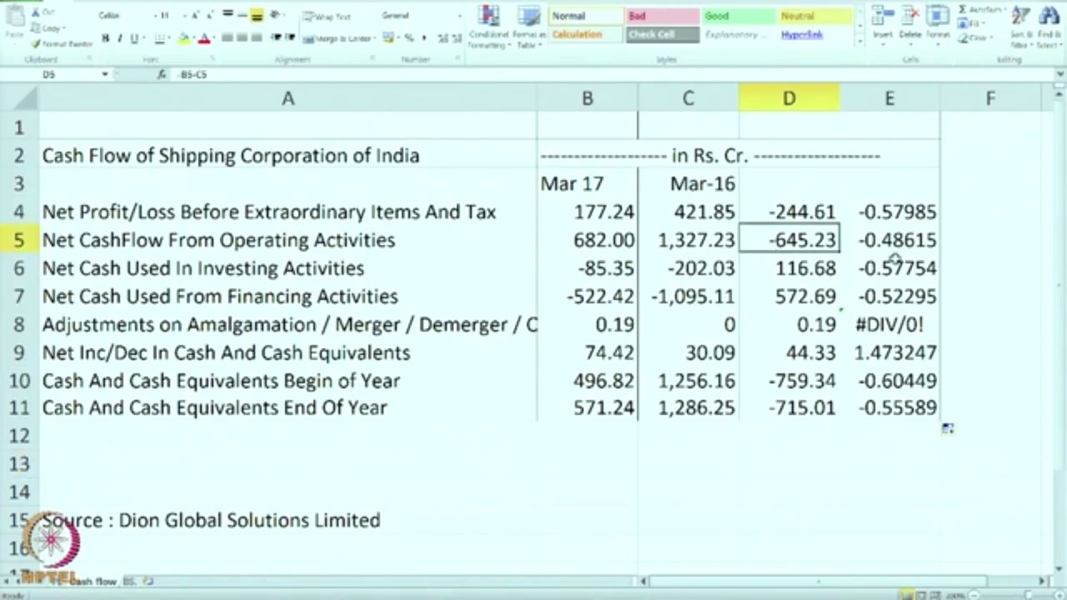
click(666, 244)
click(608, 241)
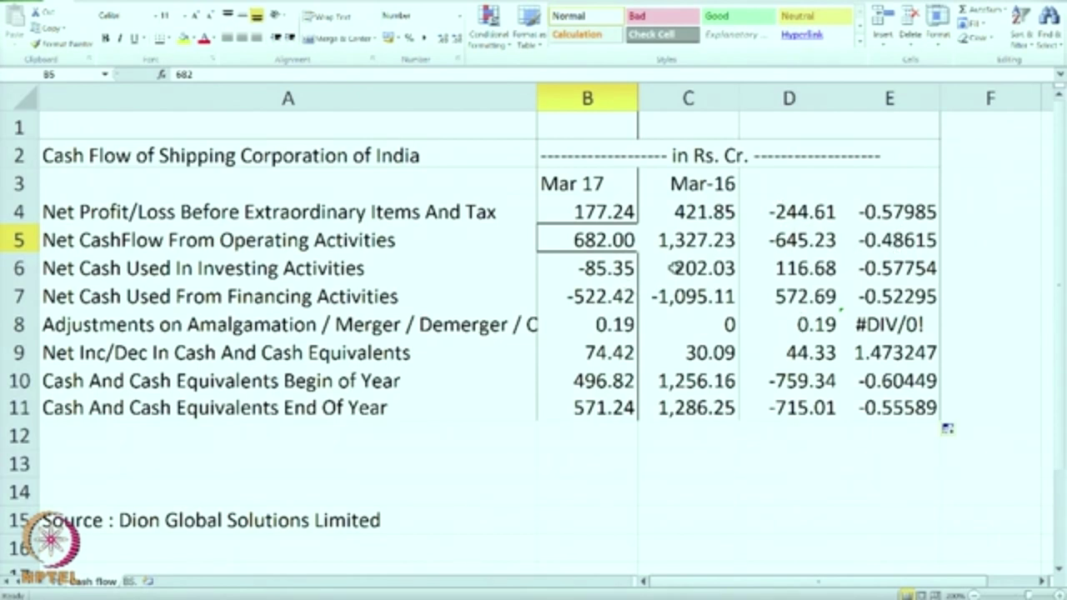
Compare the Mar-16 and Mar 17 net cash used in investing and financing activities in rows 6 and 7
click(713, 275)
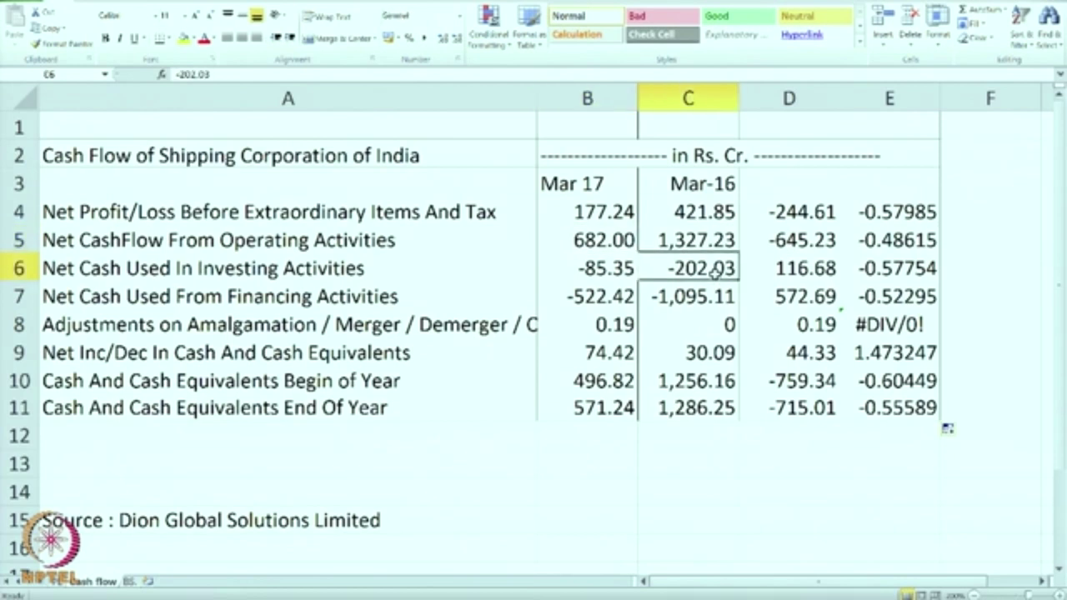
click(607, 270)
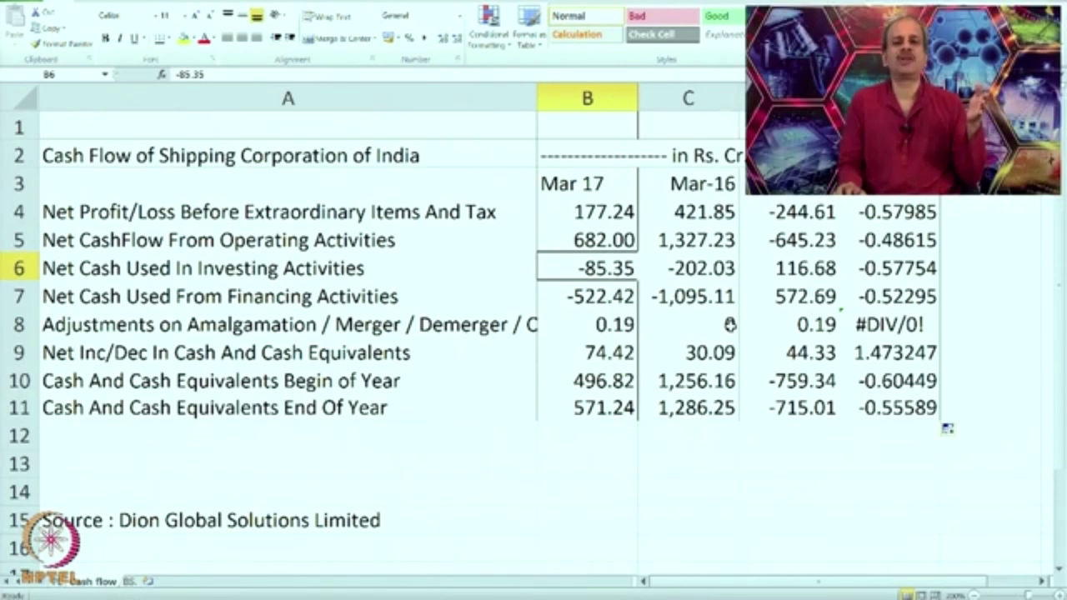
click(775, 280)
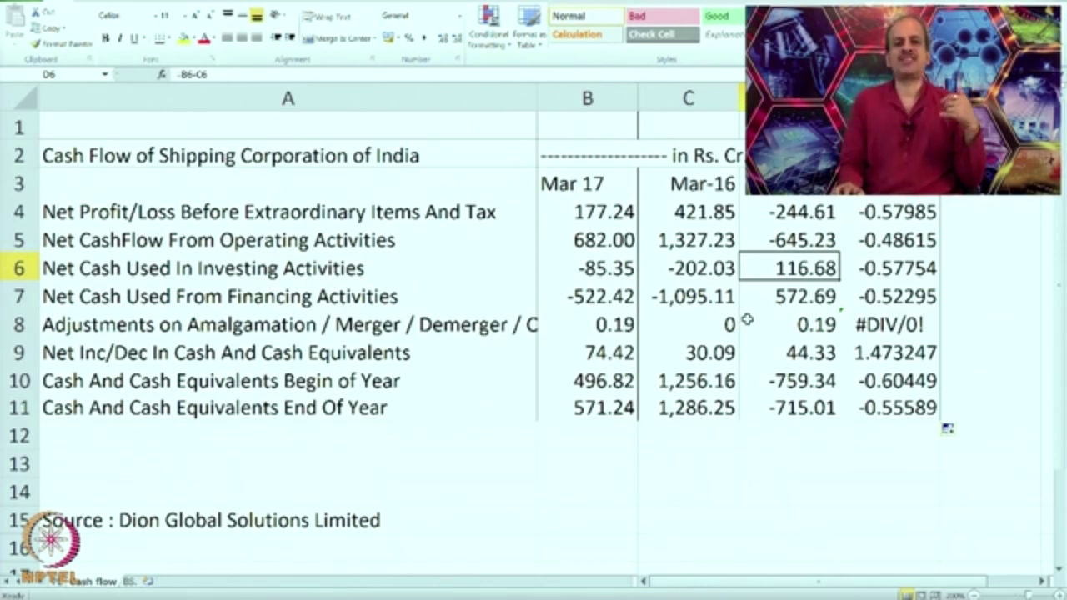
click(707, 300)
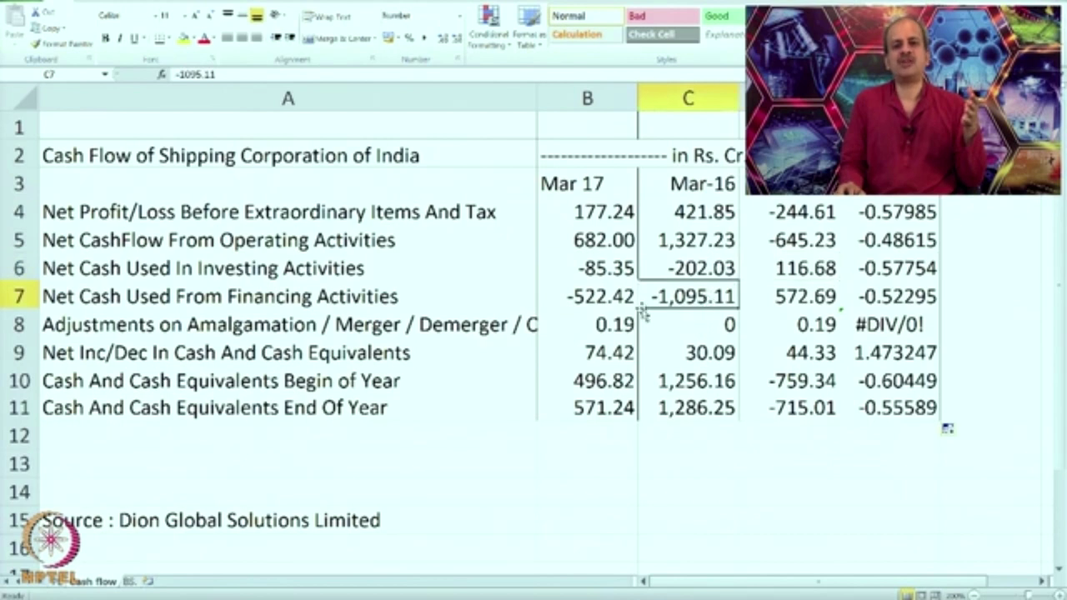
click(593, 301)
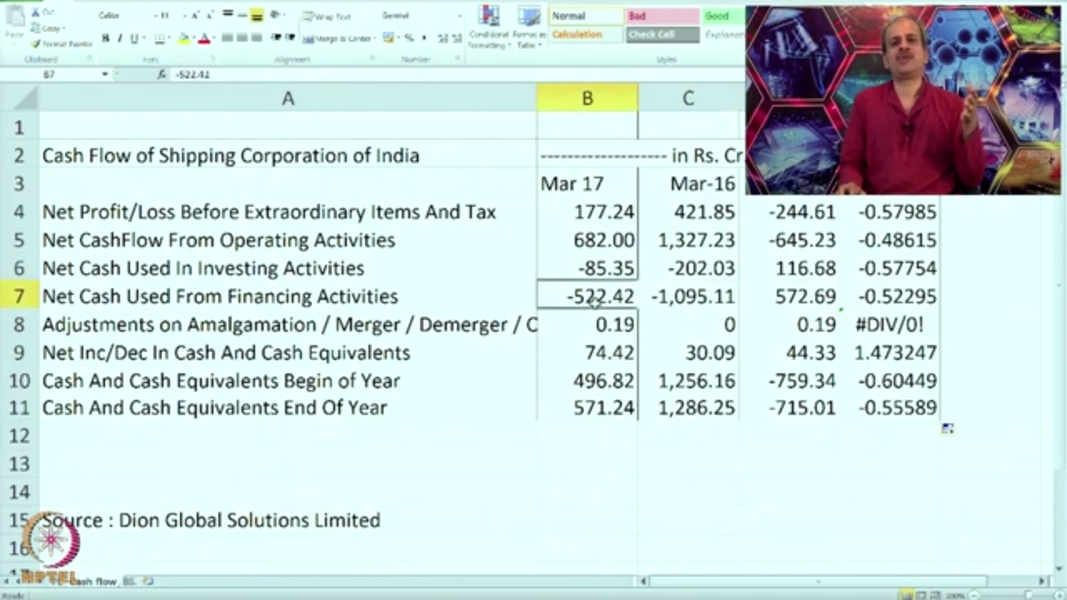
Examine the change and relative change in Net Cash Used From Financing Activities in D7 and E7
click(810, 305)
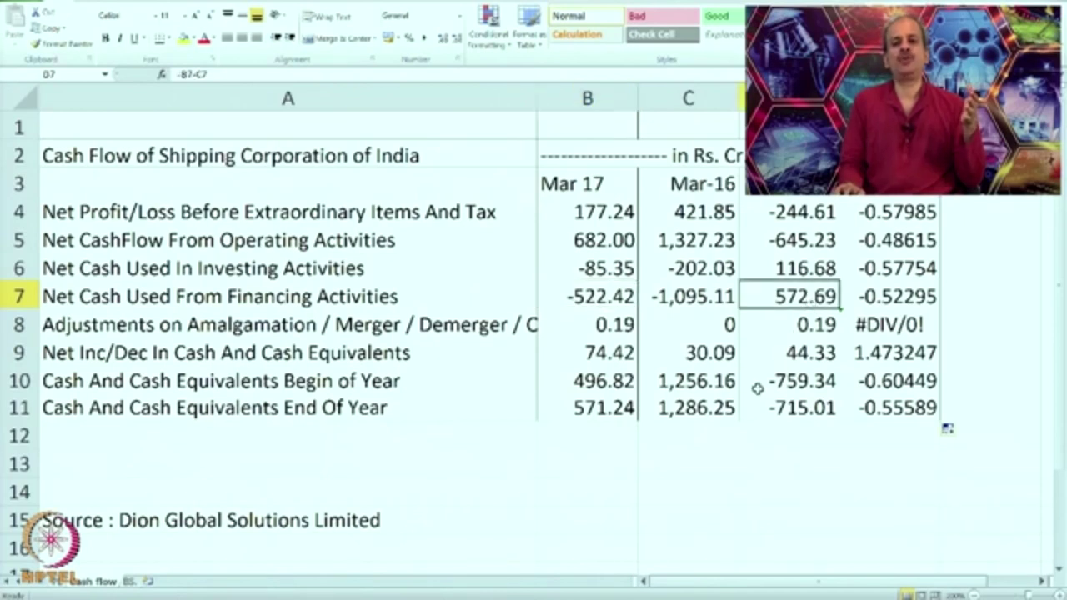
click(892, 296)
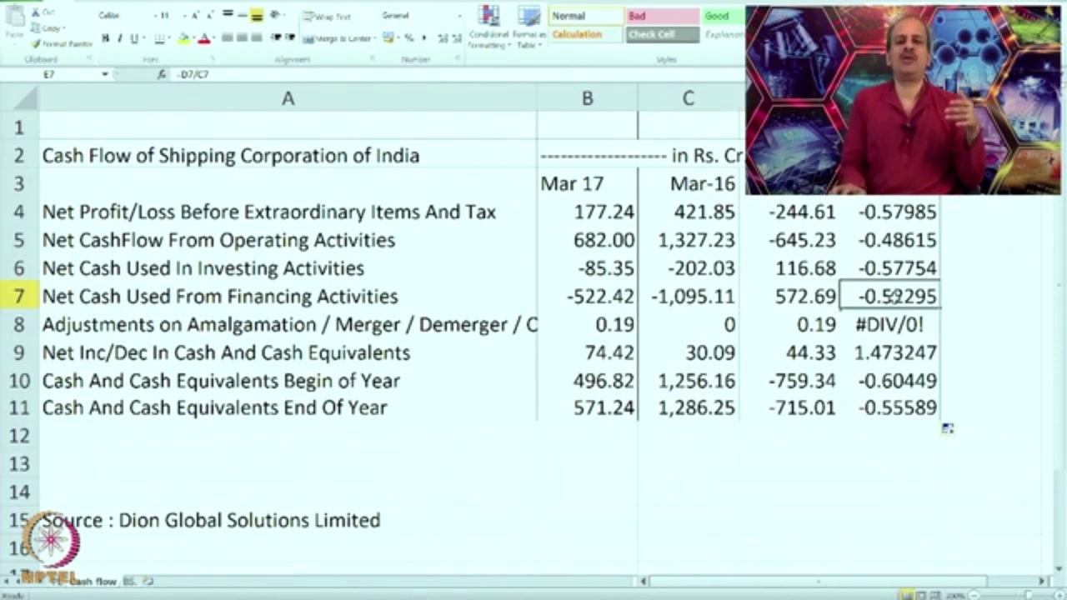
click(791, 296)
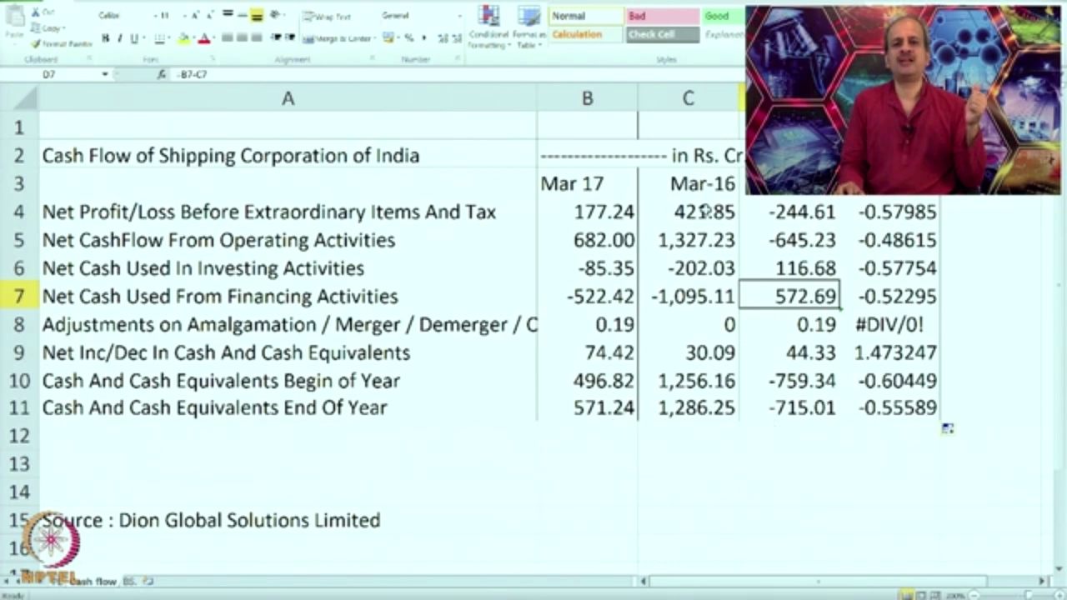
Compare the beginning and end of year Cash And Cash Equivalents for Mar-16 and Mar 17 in rows 10 and 11
click(693, 414)
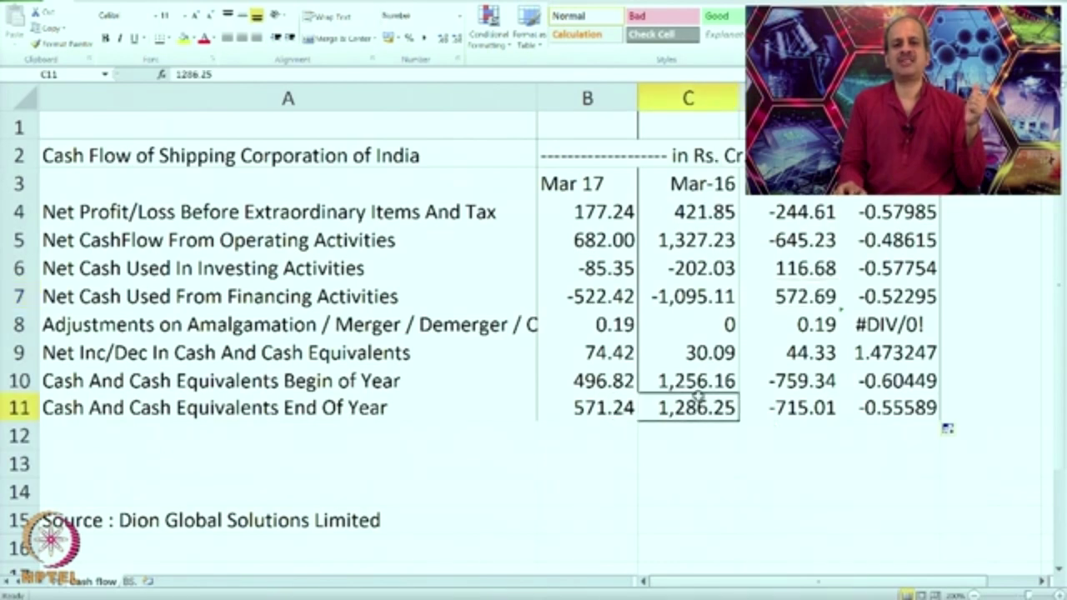
click(698, 384)
click(614, 407)
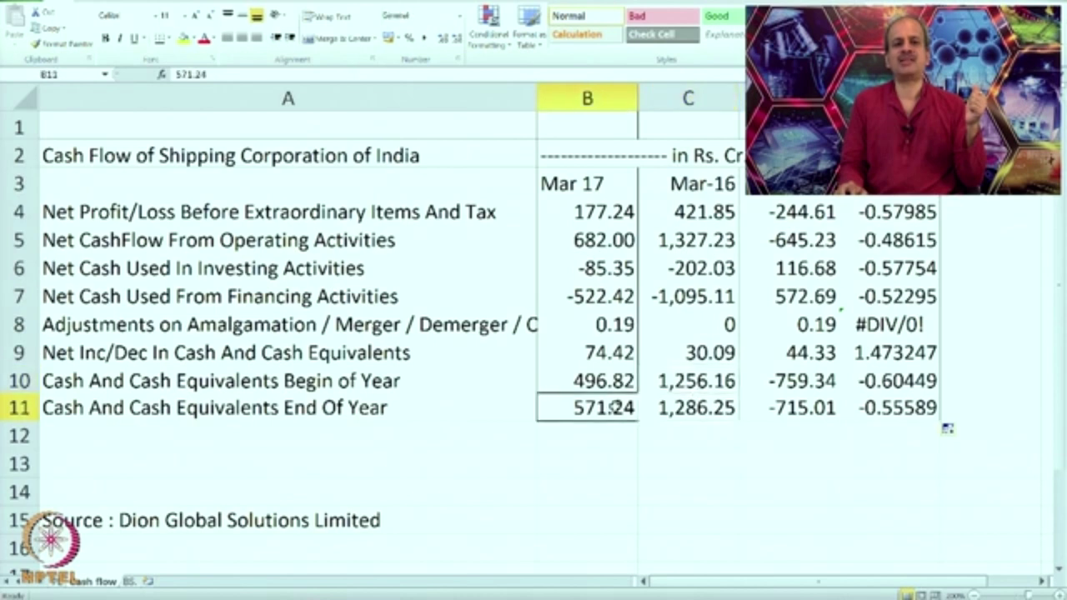
click(616, 383)
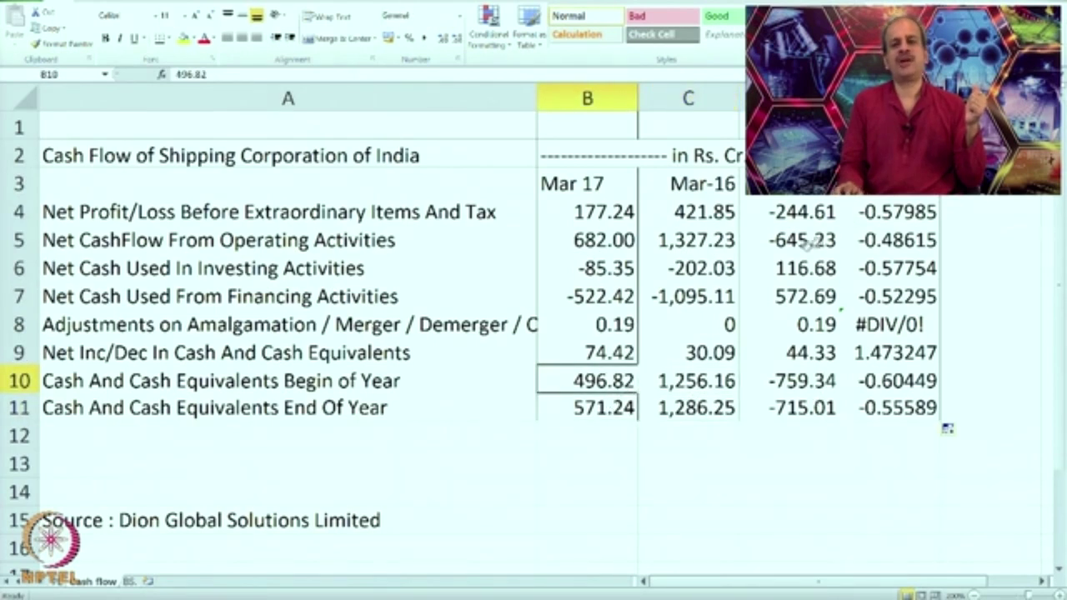
Examine the year-on-year changes in operating, investing and financing cash flows in D5:D7, one activity at a time
drag(780, 242, 779, 293)
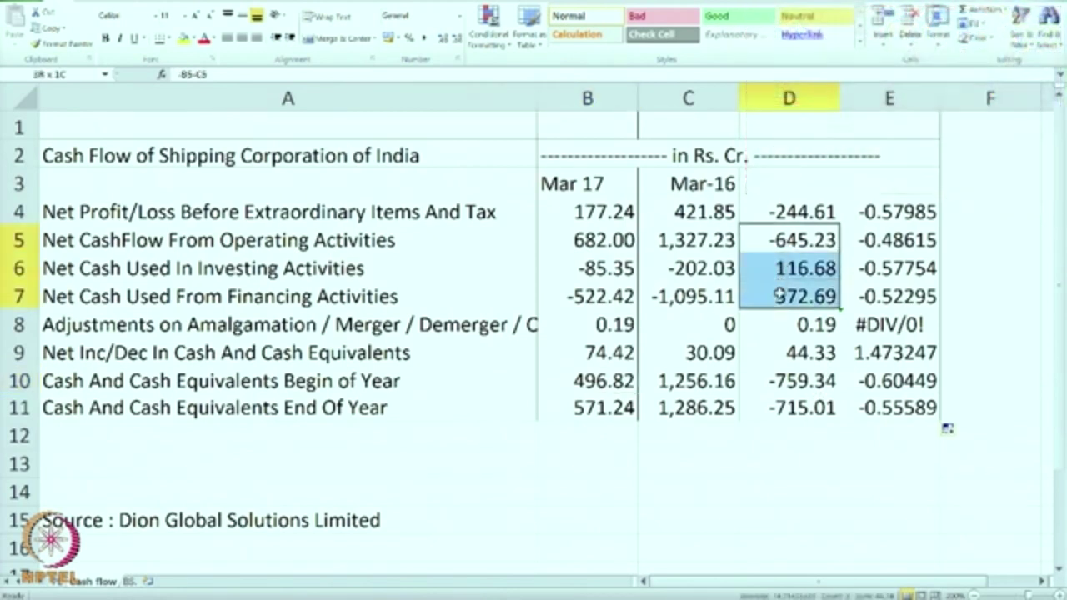
click(795, 240)
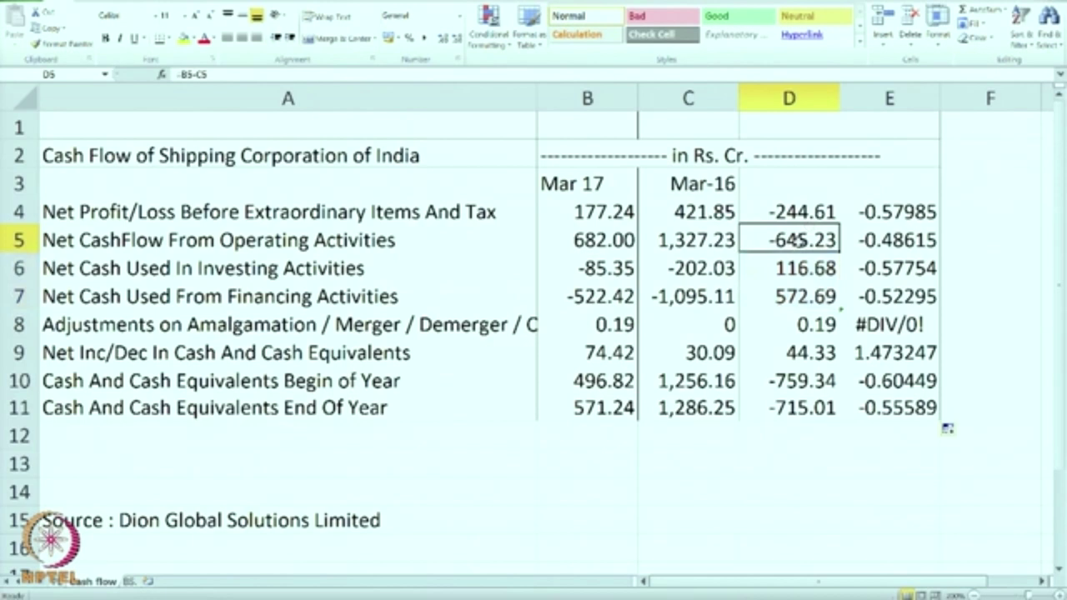
click(795, 277)
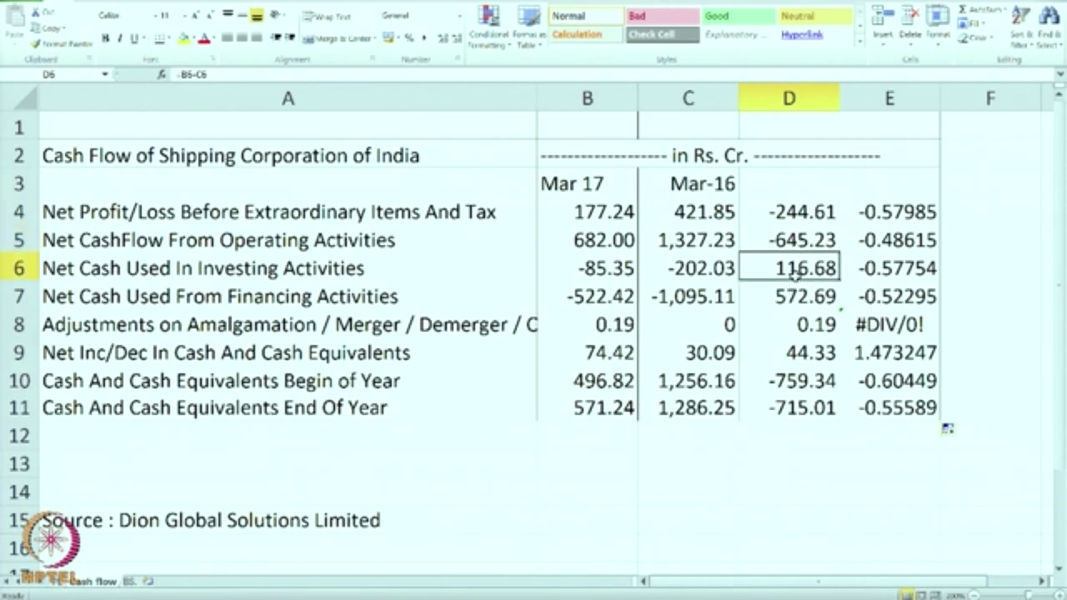
click(790, 291)
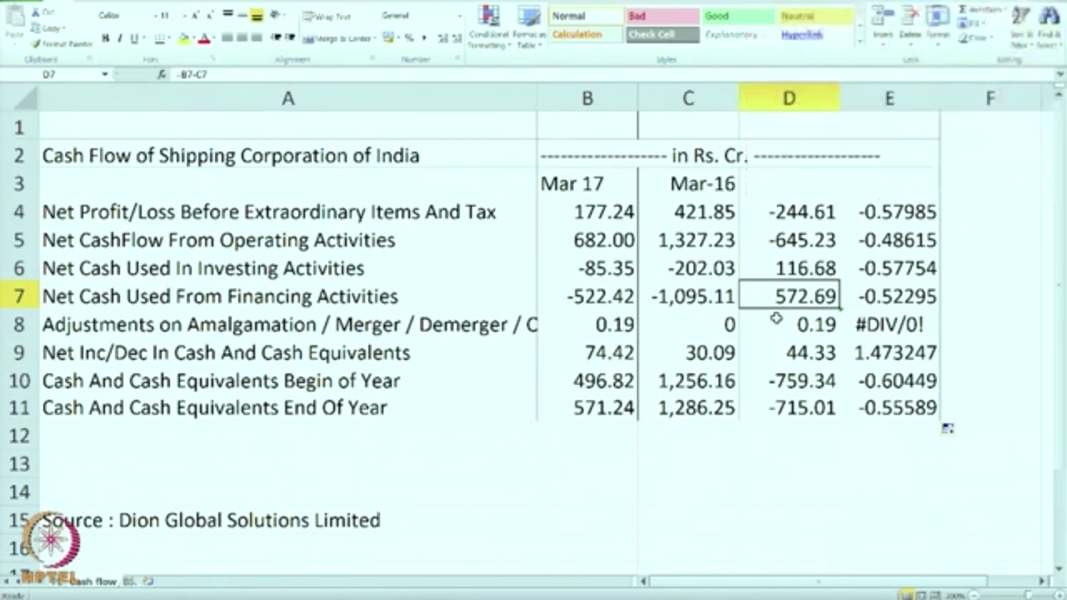
Return to the Standalone Profit & Loss account sheet
key(ctrl+Page_Up)
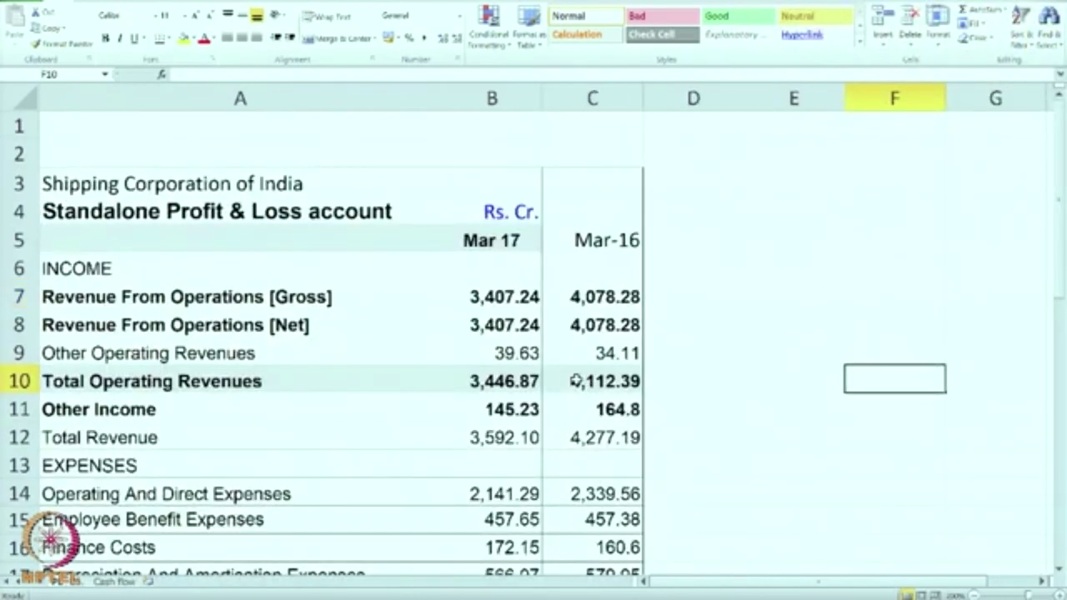